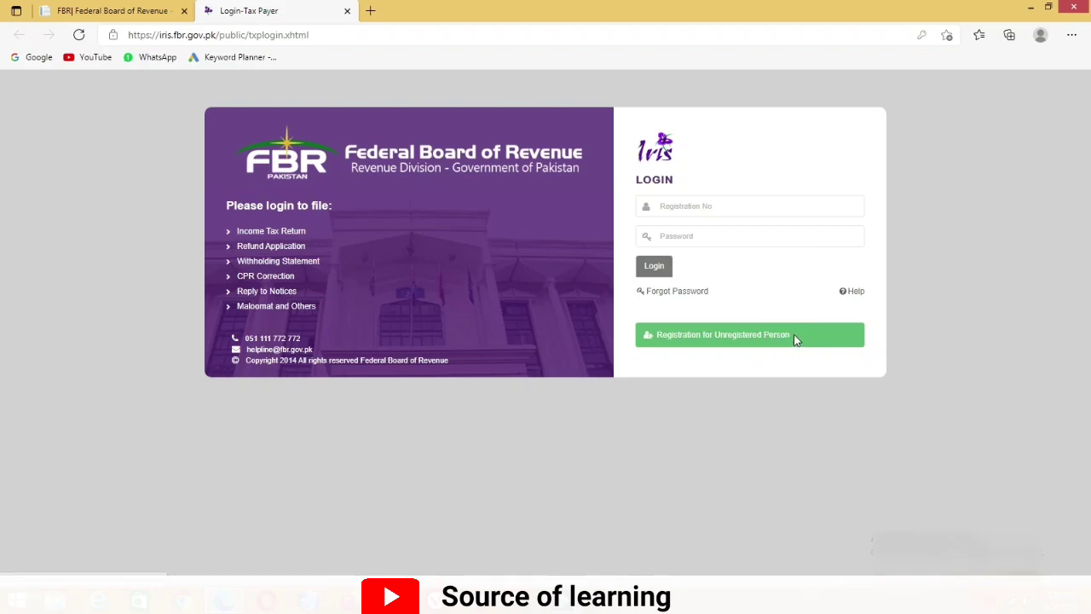
Log in to IRIS with the taxpayer's registration number and password, then show the Declaration return types
{"action": "left_click", "coordinate": [749, 205]}
{"action": "type", "text": "31"}
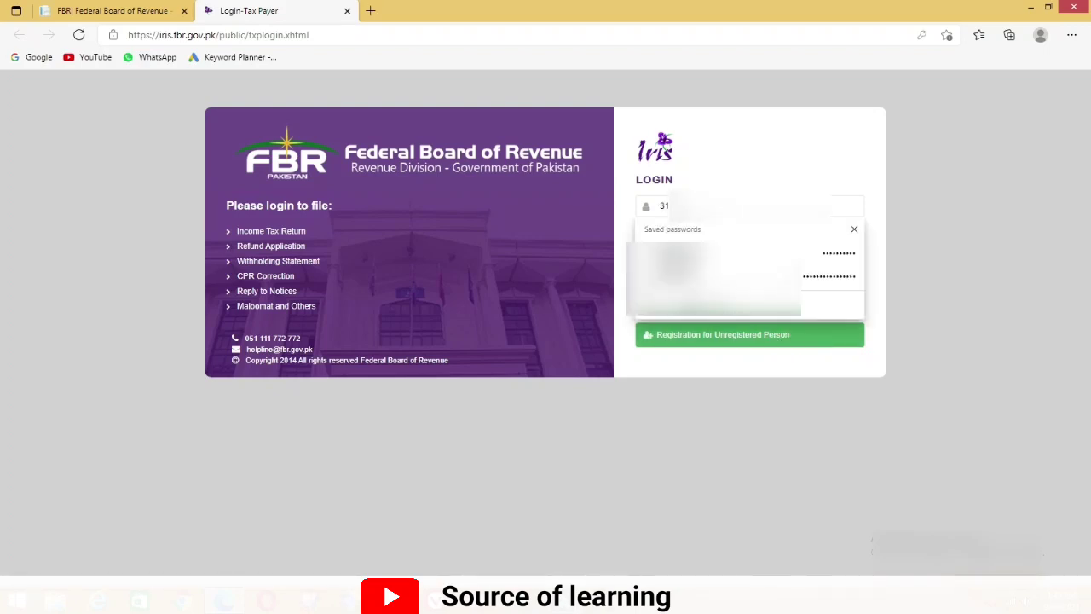
{"action": "type", "text": "****"}
{"action": "left_click", "coordinate": [699, 236]}
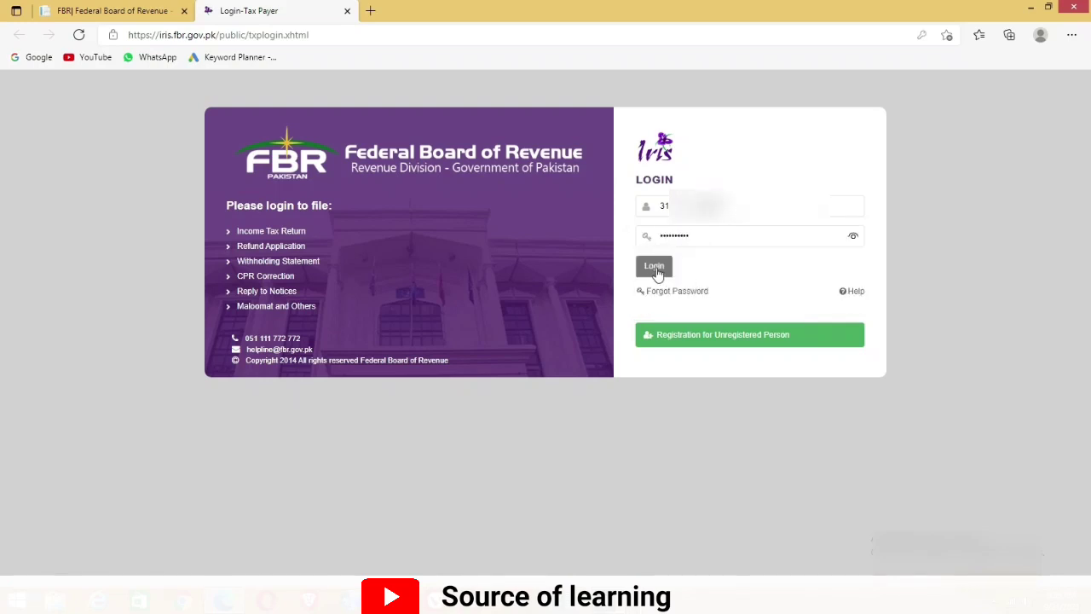
{"action": "left_click", "coordinate": [656, 269]}
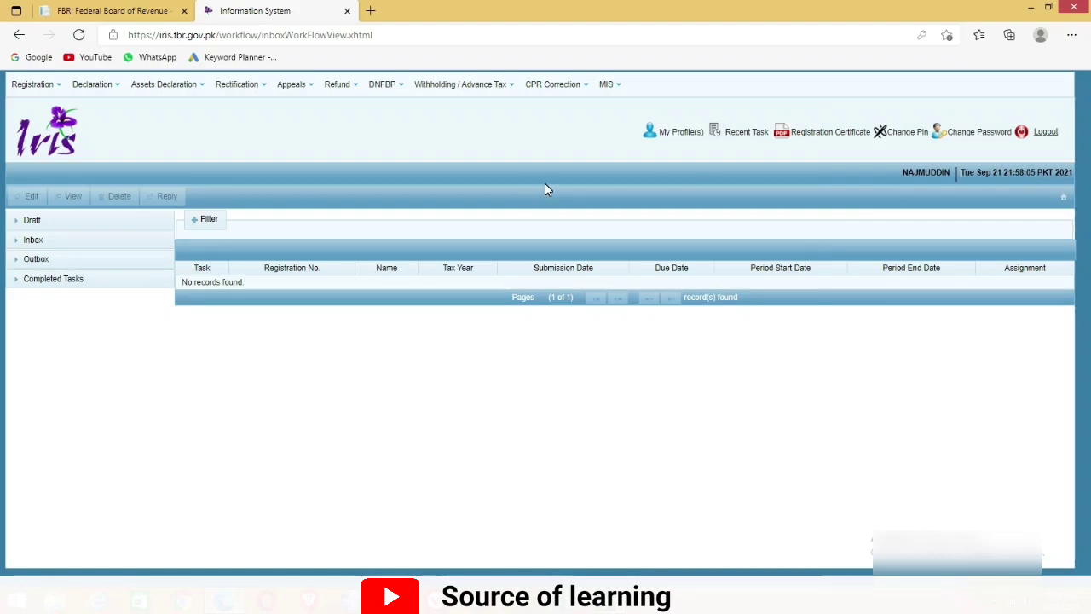
{"action": "left_click", "coordinate": [114, 88]}
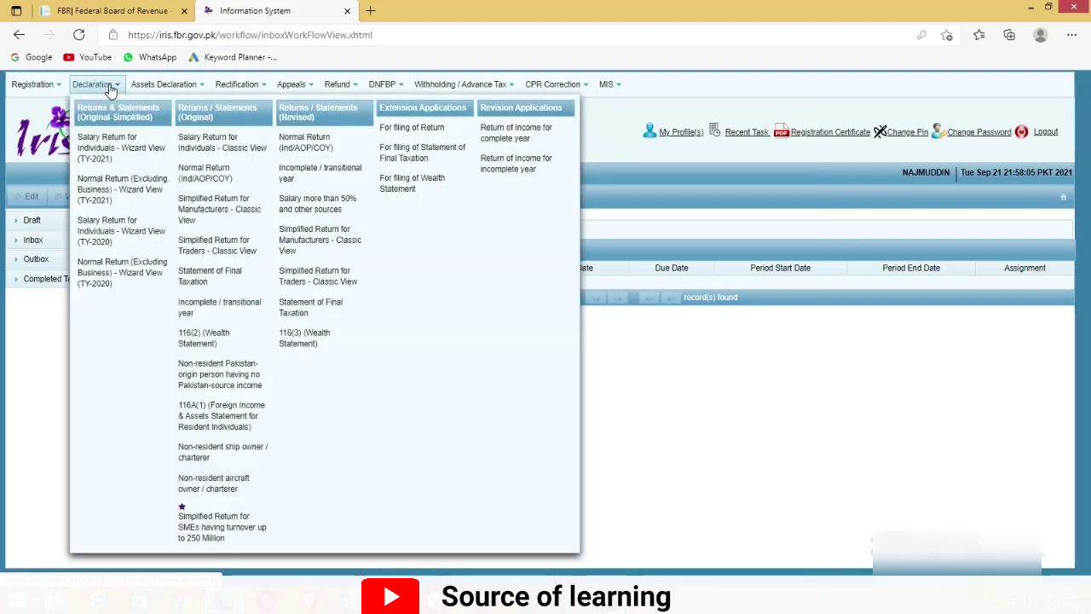
Start a Salary Return for Individuals (Classic View) for tax period 01-Jul-2020 to 30-Jun-2021
{"action": "left_click", "coordinate": [256, 147]}
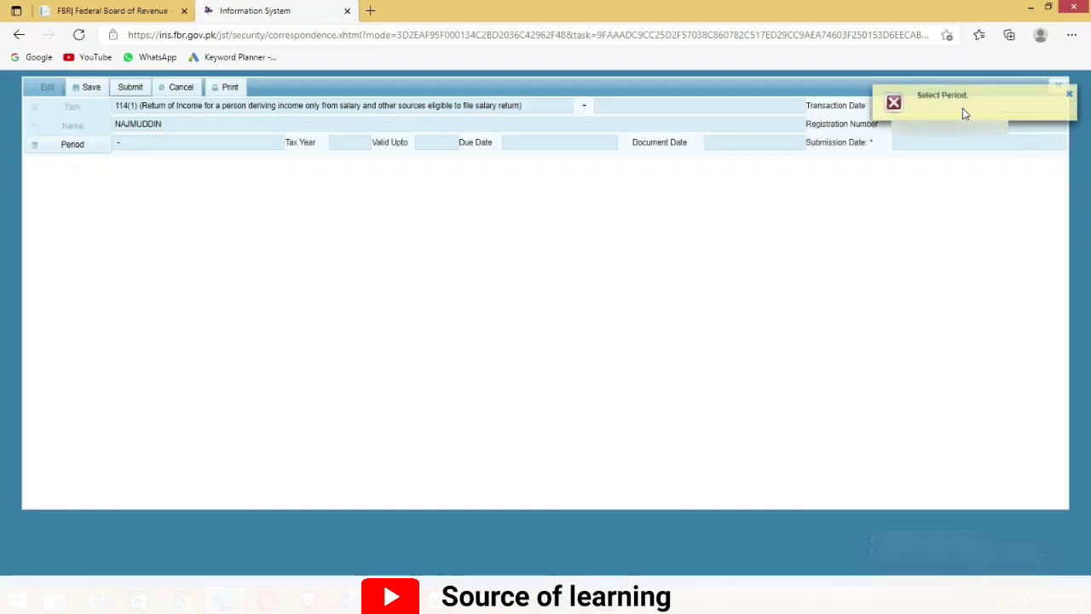
{"action": "left_click", "coordinate": [62, 150]}
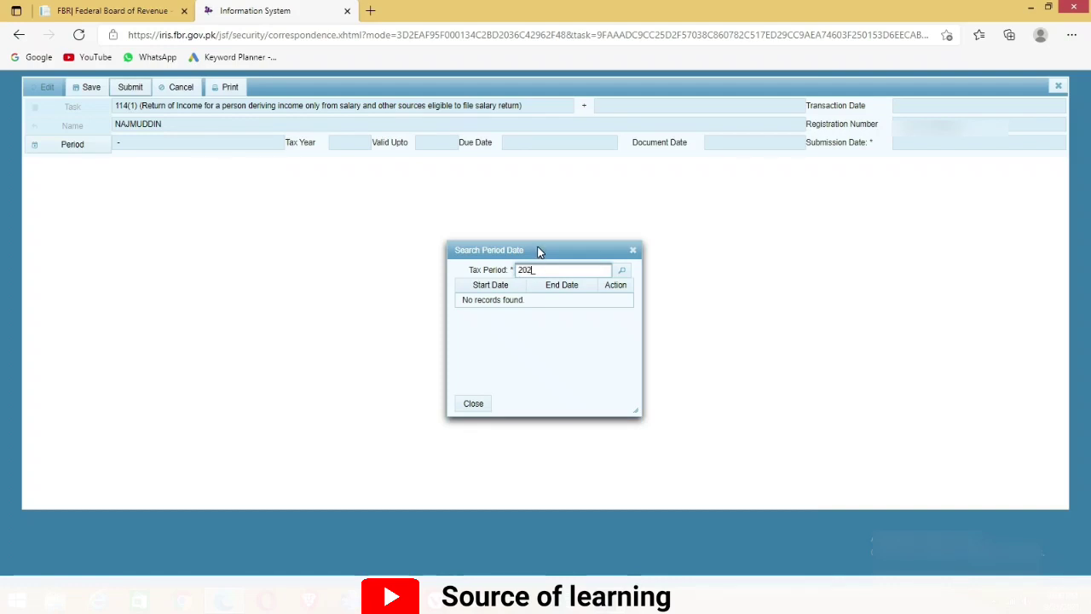
{"action": "left_click", "coordinate": [621, 272]}
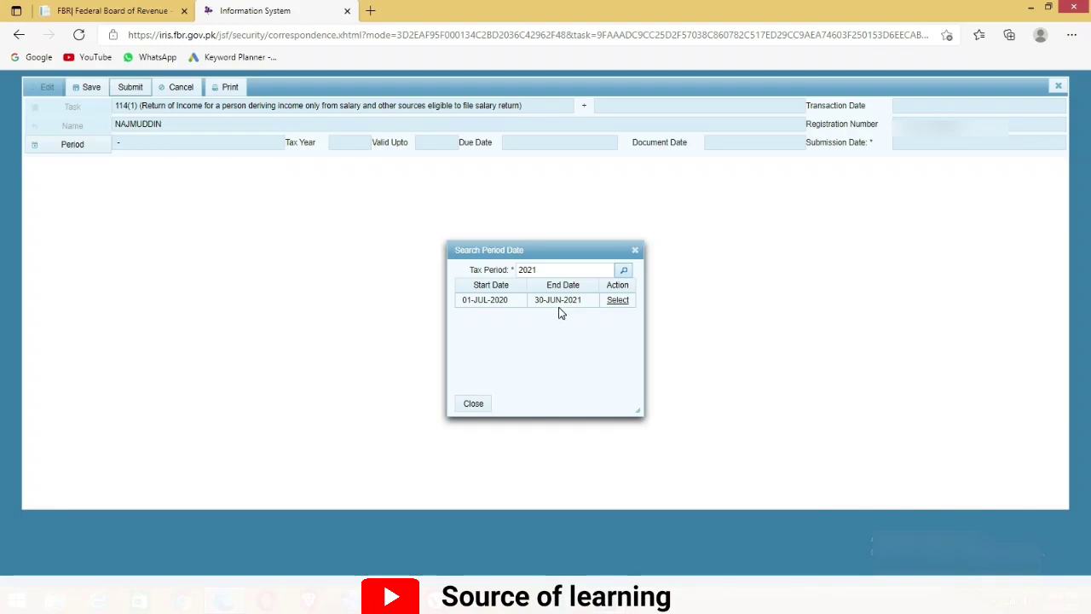
{"action": "left_click", "coordinate": [614, 302]}
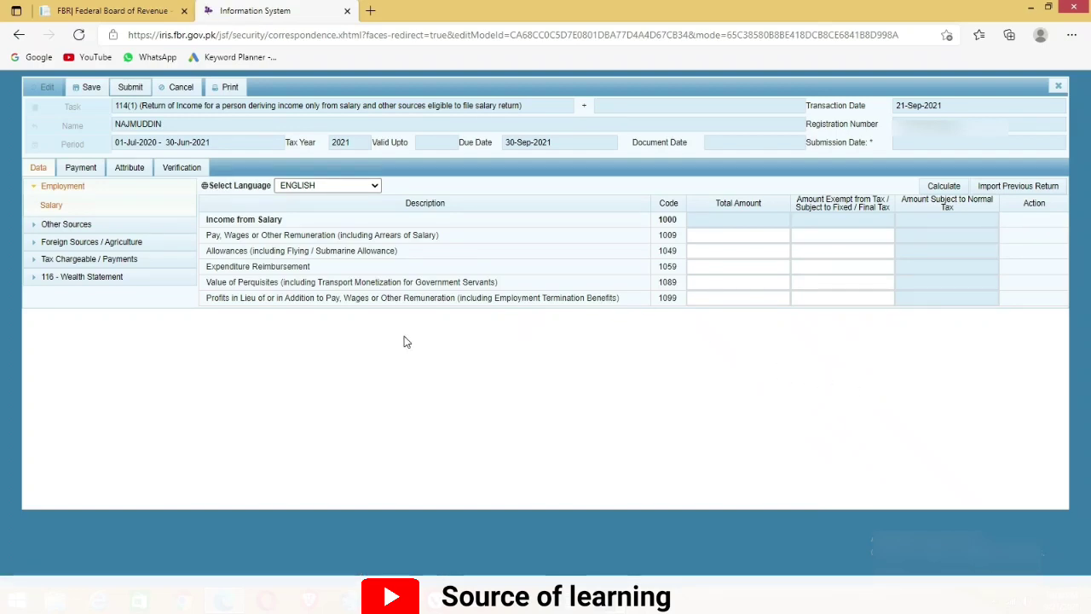
Copy the 829,170 gross salary from Excel into the code 1009 Total Amount
{"action": "left_click", "coordinate": [33, 189]}
{"action": "left_click", "coordinate": [33, 190]}
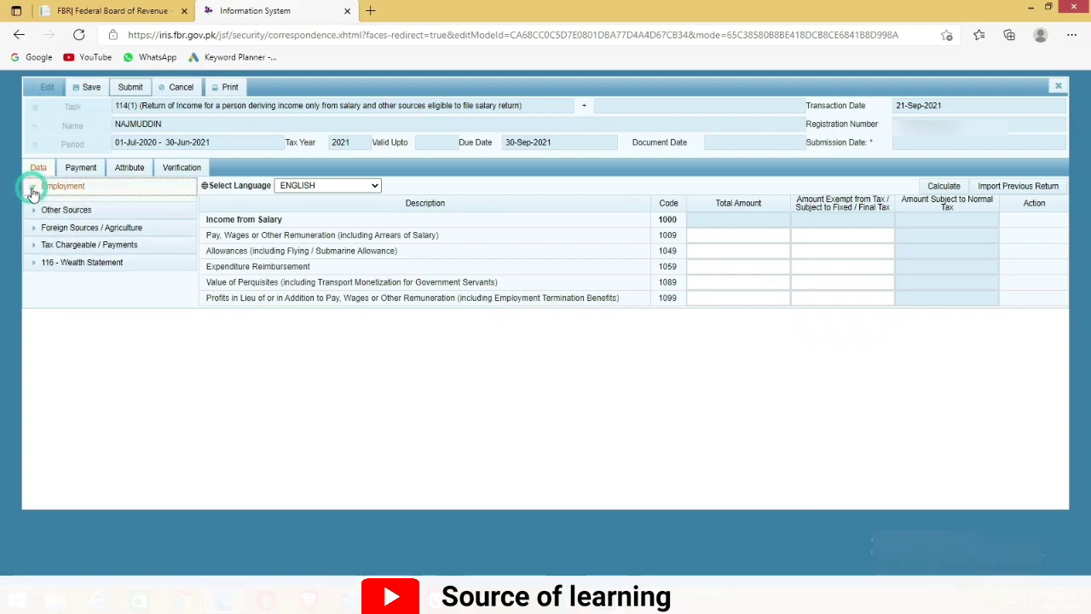
{"action": "left_click", "coordinate": [731, 236]}
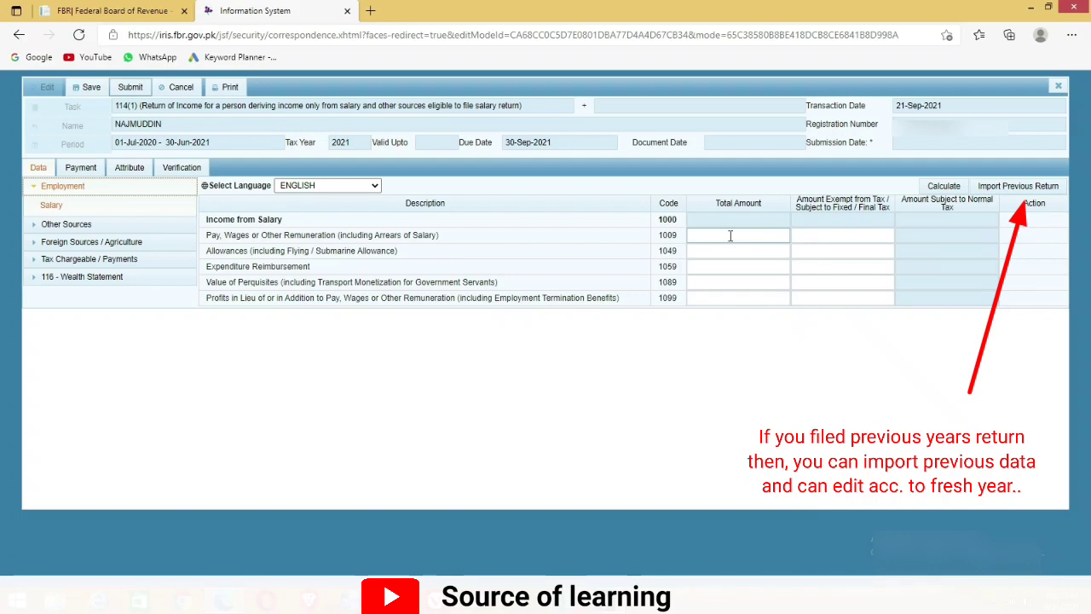
{"action": "left_click", "coordinate": [729, 236]}
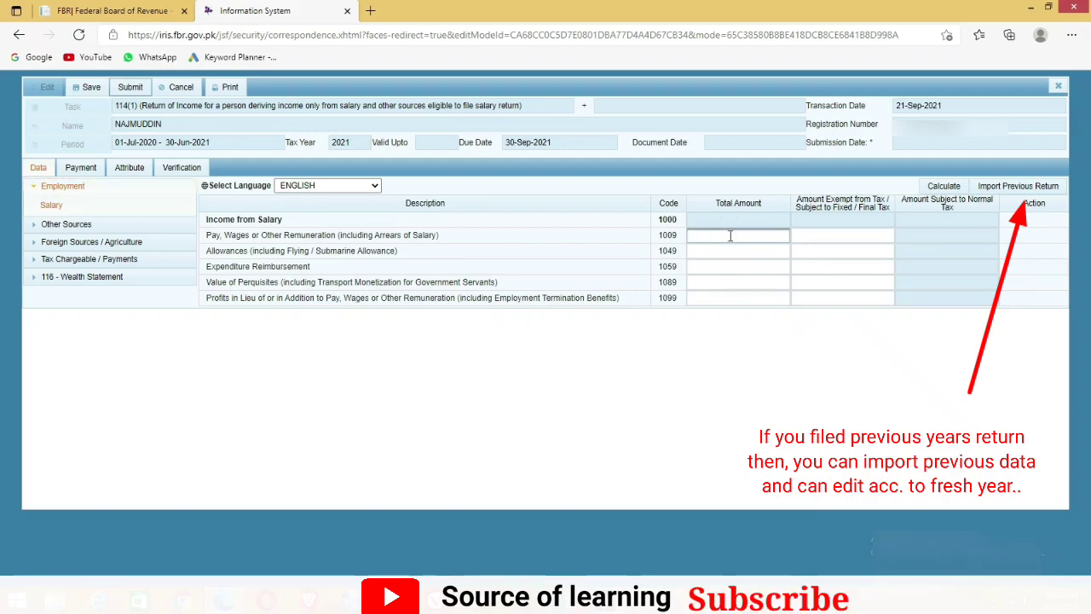
{"action": "left_click", "coordinate": [562, 600]}
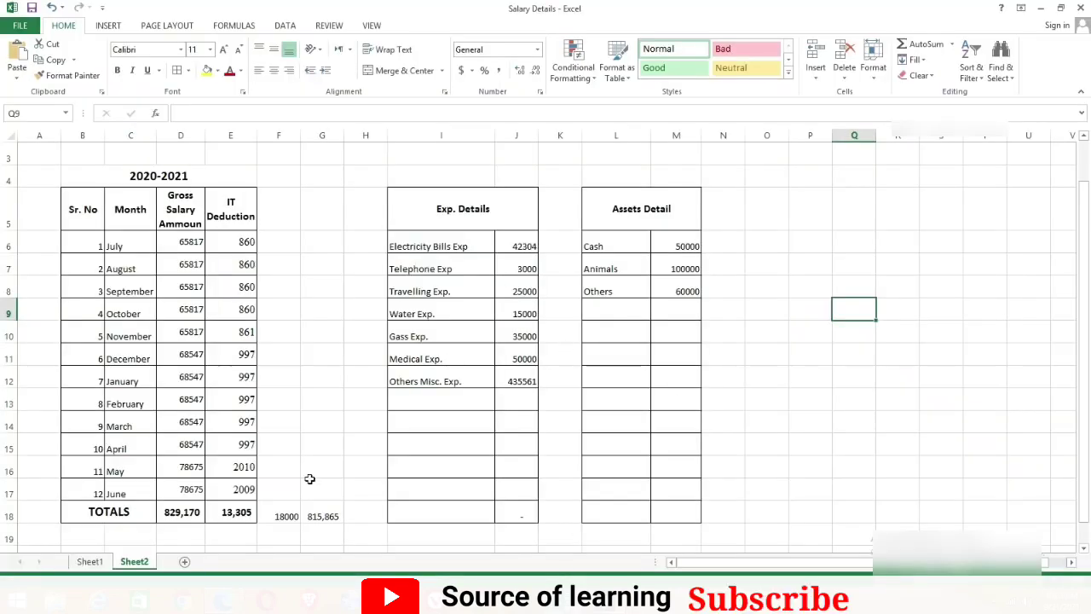
{"action": "left_click", "coordinate": [196, 513]}
{"action": "key", "text": "ctrl+c"}
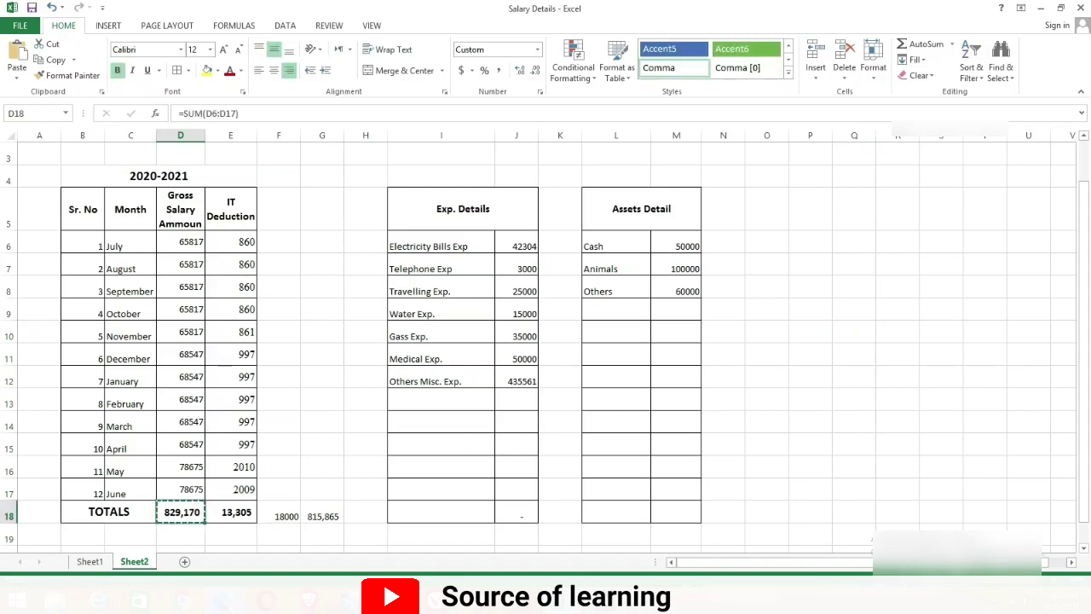
{"action": "left_click", "coordinate": [562, 600]}
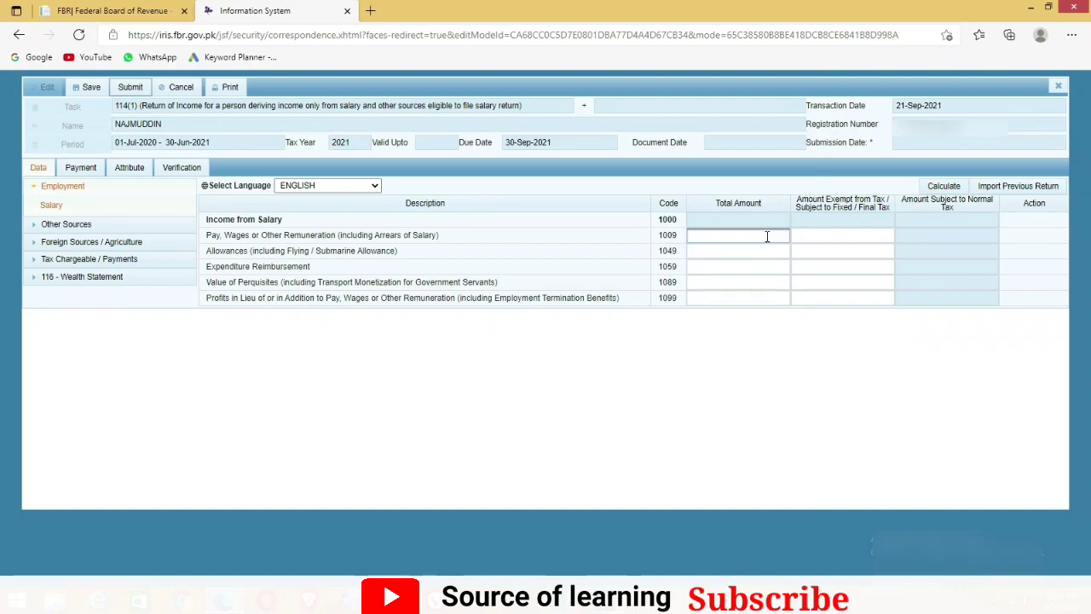
{"action": "key", "text": "ctrl+v"}
Enter 18,000 as the exempt salary and calculate 811,170 subject to normal tax
{"action": "left_click", "coordinate": [803, 238]}
{"action": "left_click", "coordinate": [822, 234]}
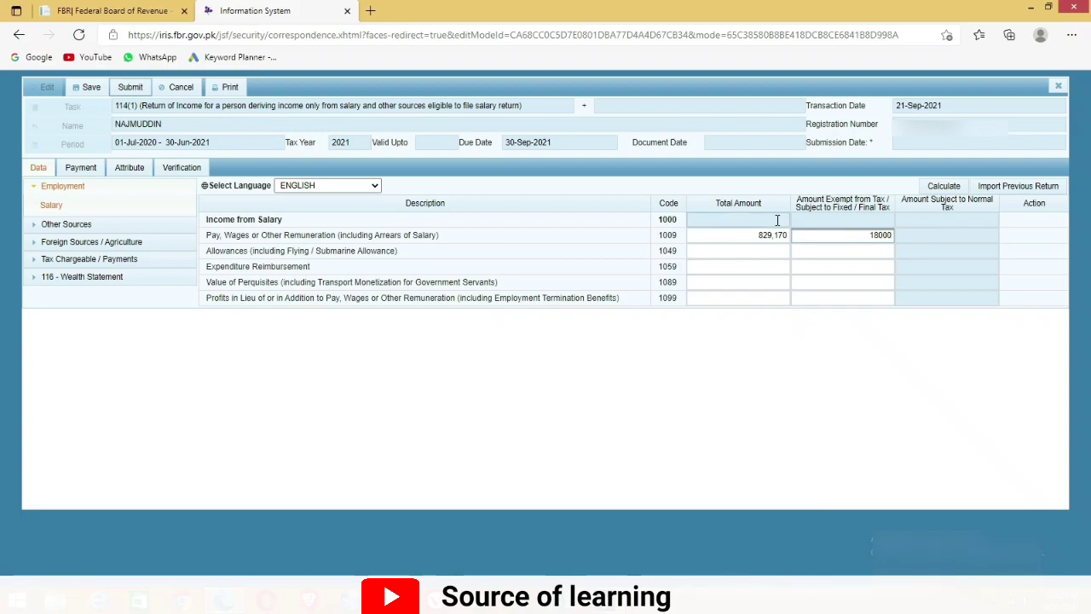
{"action": "left_click", "coordinate": [943, 189]}
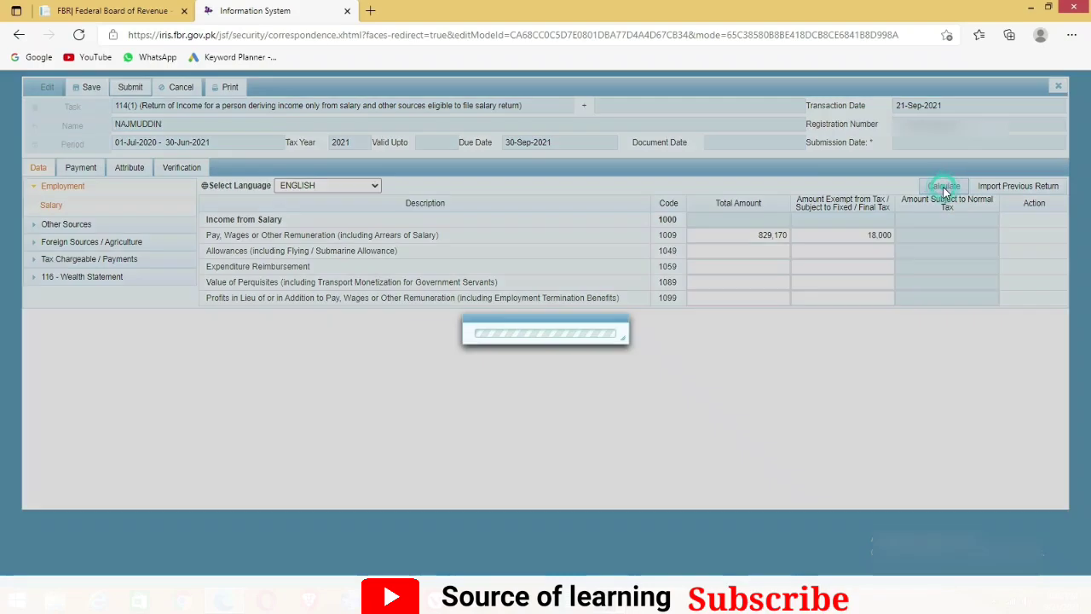
{"action": "left_click", "coordinate": [943, 189]}
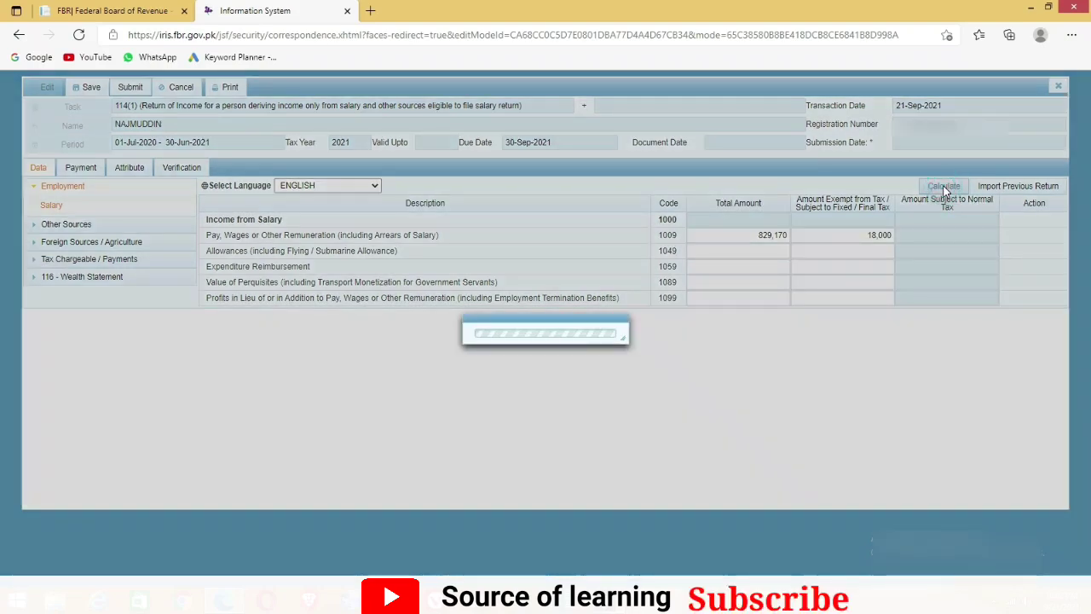
{"action": "left_click", "coordinate": [945, 189]}
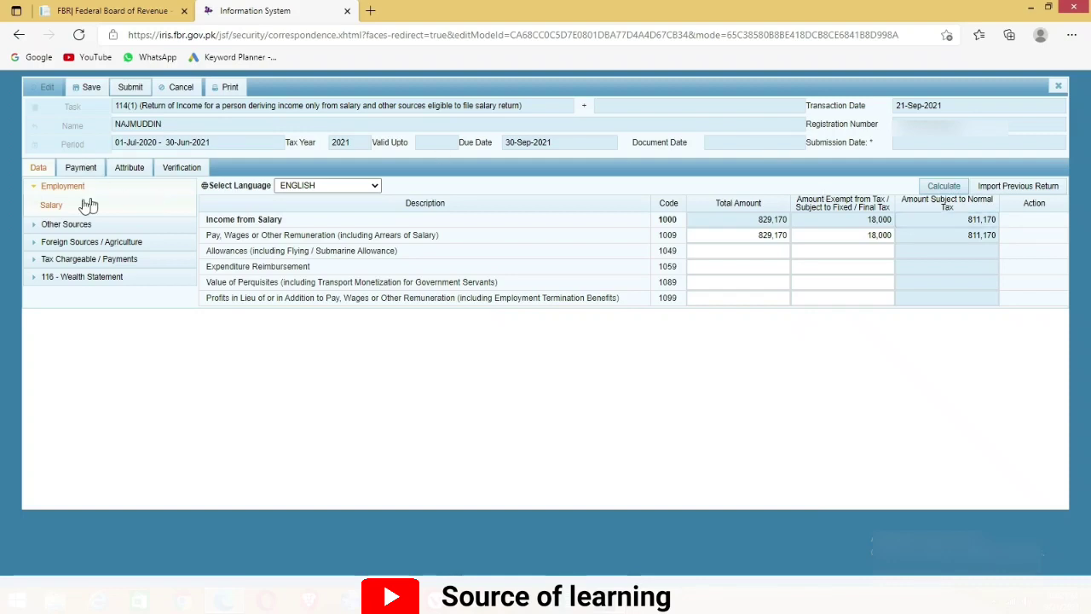
Bring up the Other Sources Receipts / Deductions entries and find the Other Receipts line
{"action": "left_click", "coordinate": [37, 189]}
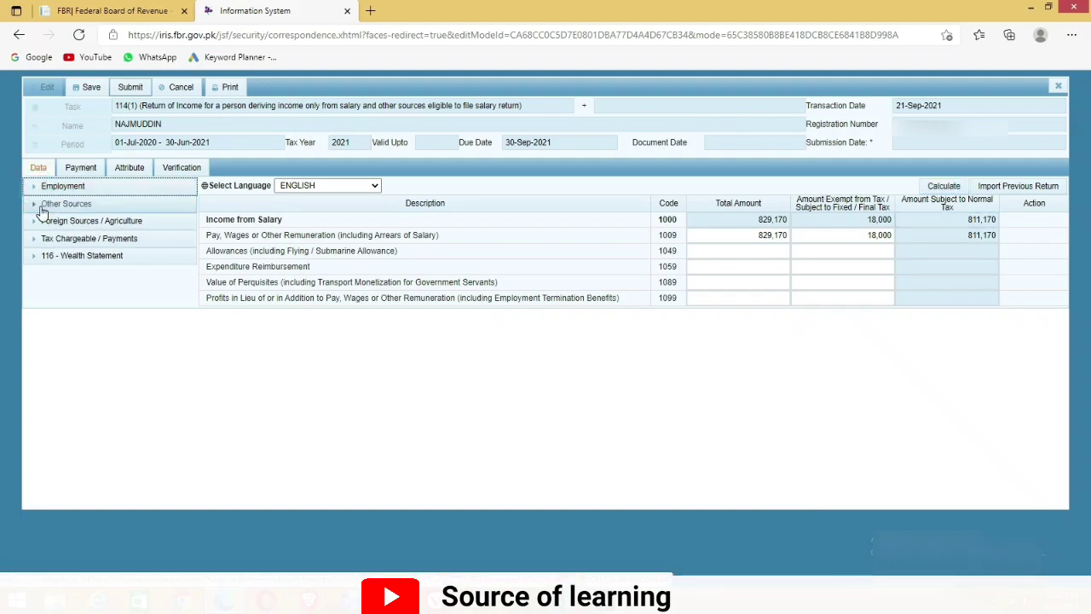
{"action": "left_click", "coordinate": [41, 208]}
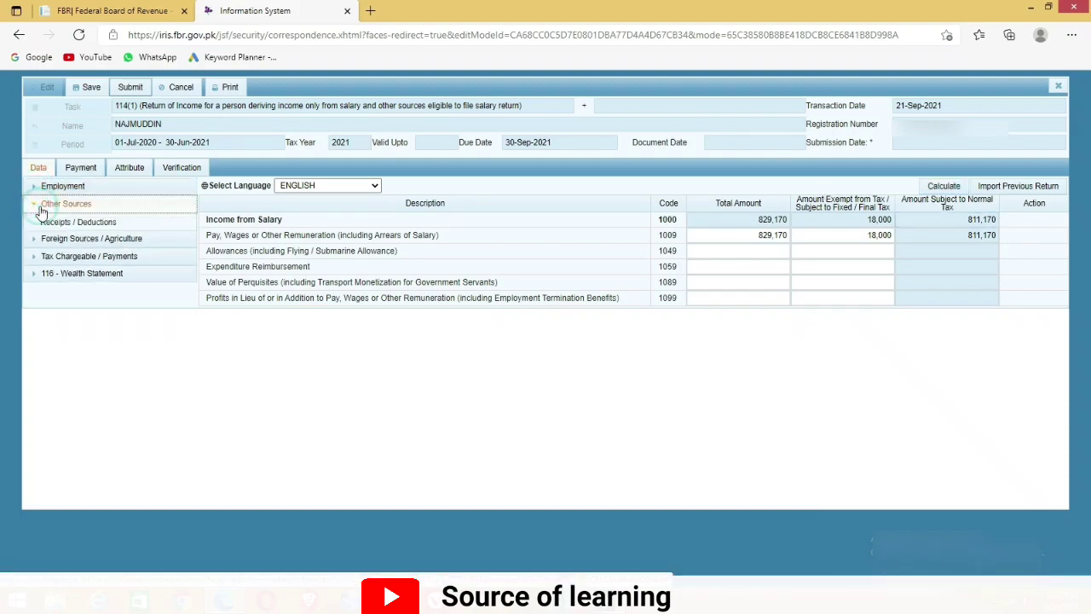
{"action": "left_click", "coordinate": [103, 223]}
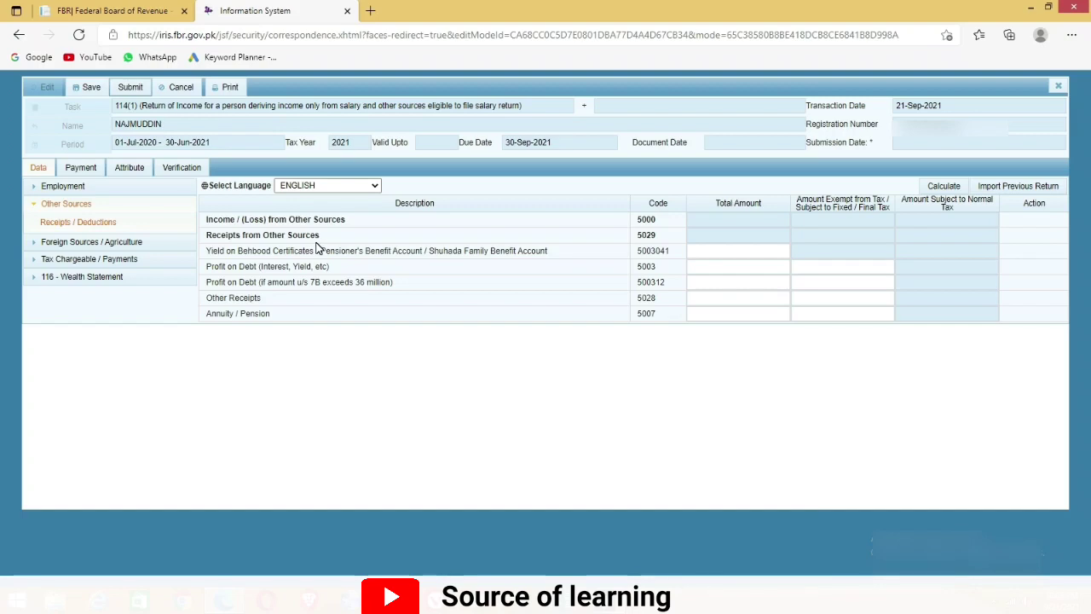
{"action": "left_click_drag", "start_coordinate": [207, 298], "coordinate": [207, 324]}
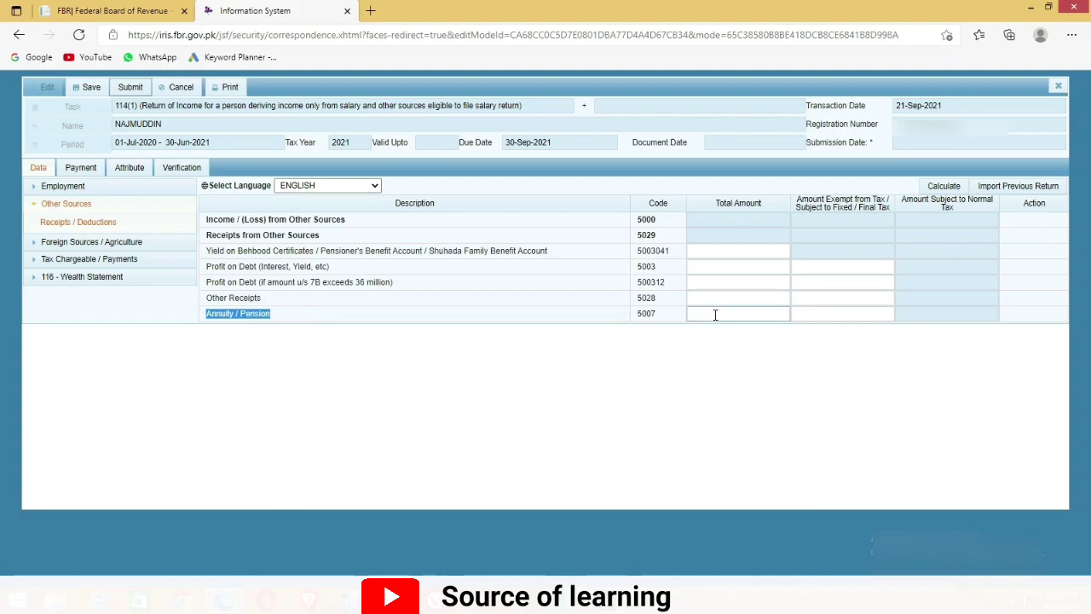
Enter 100,000 as the Annuity / Pension total and exempt amount, then calculate
{"action": "left_click", "coordinate": [763, 317]}
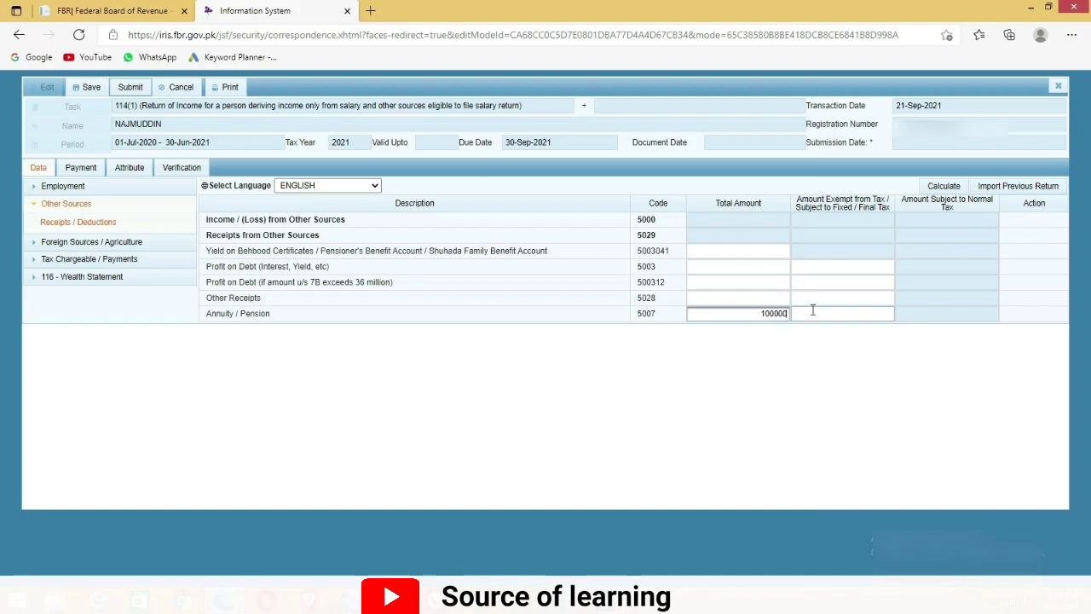
{"action": "left_click_drag", "start_coordinate": [758, 314], "coordinate": [792, 315]}
{"action": "left_click", "coordinate": [828, 312]}
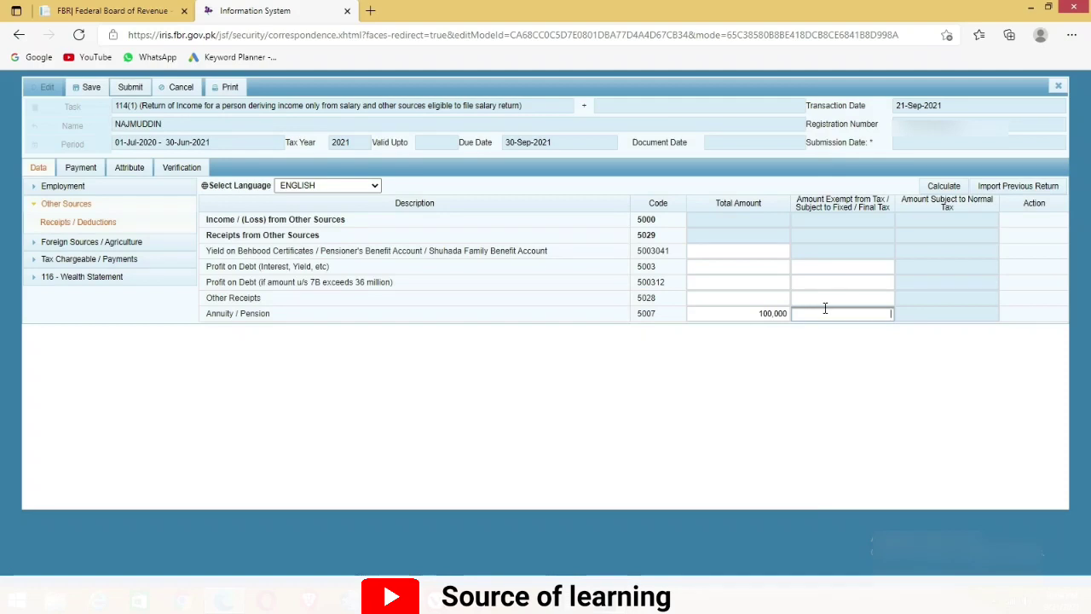
{"action": "key", "text": "ctrl+v"}
{"action": "left_click", "coordinate": [941, 187]}
{"action": "left_click", "coordinate": [942, 187]}
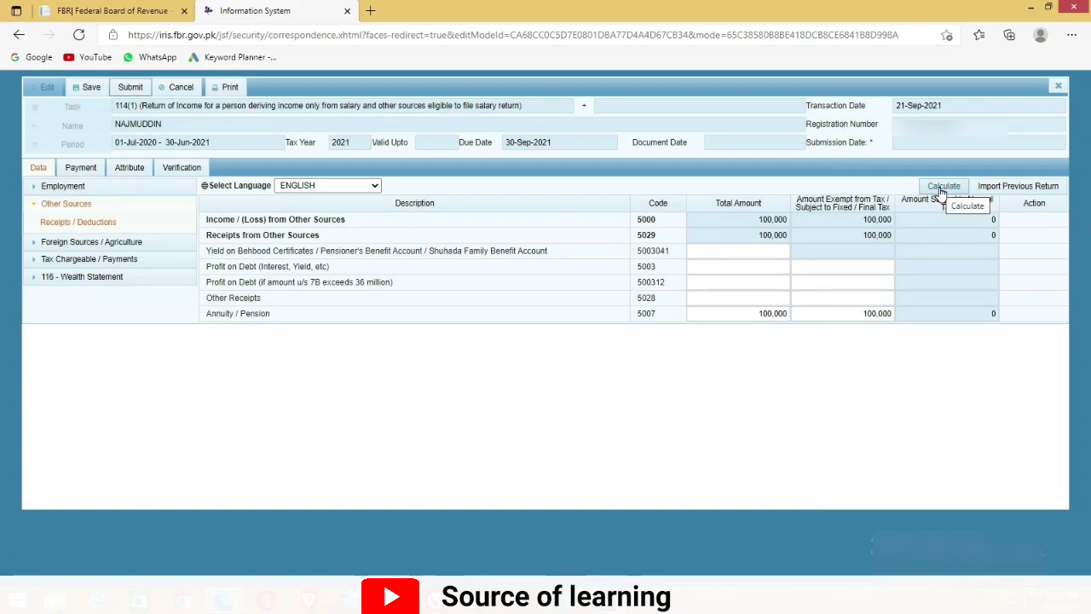
{"action": "left_click", "coordinate": [942, 187]}
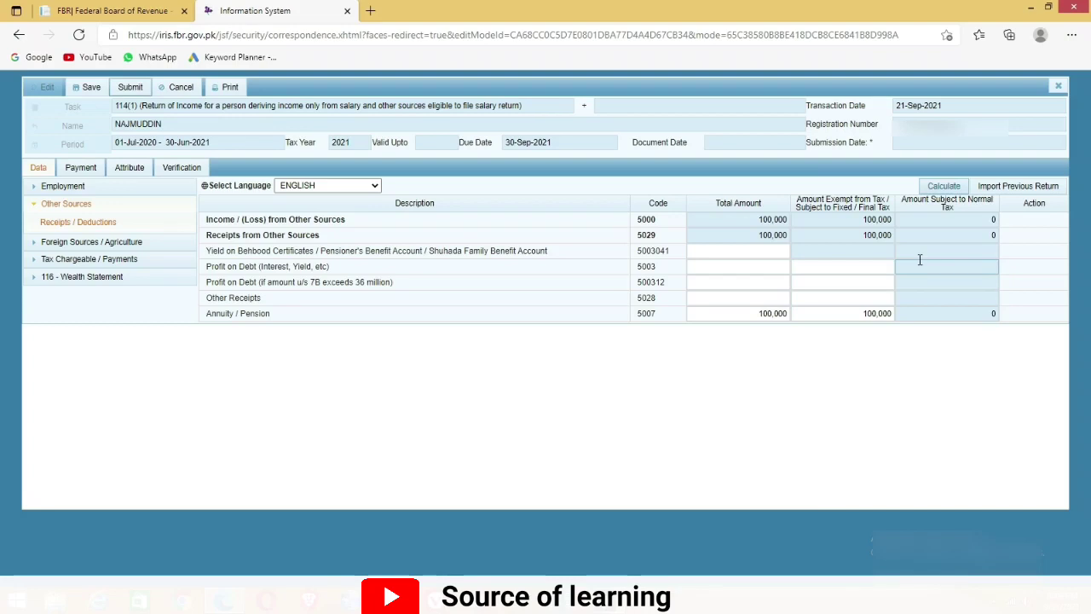
Delete both Annuity / Pension 100,000 amounts and recalculate the Other Sources totals
{"action": "left_click", "coordinate": [754, 315]}
{"action": "left_click_drag", "start_coordinate": [754, 316], "coordinate": [796, 314]}
{"action": "left_click", "coordinate": [789, 350]}
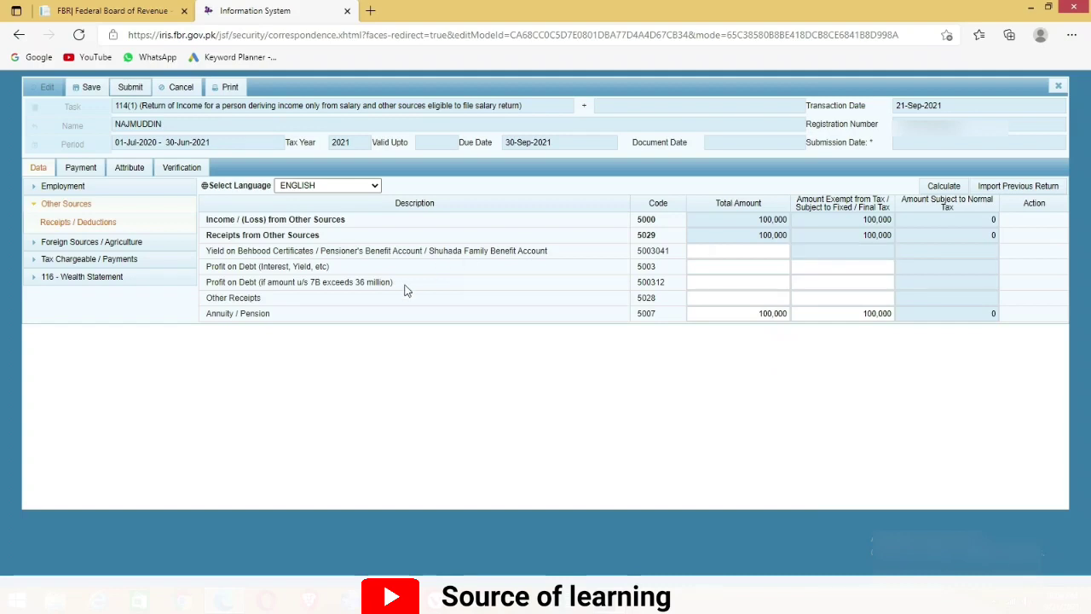
{"action": "left_click_drag", "start_coordinate": [752, 315], "coordinate": [893, 314]}
{"action": "key", "text": "BackSpace"}
{"action": "left_click_drag", "start_coordinate": [755, 316], "coordinate": [802, 323]}
{"action": "key", "text": "BackSpace"}
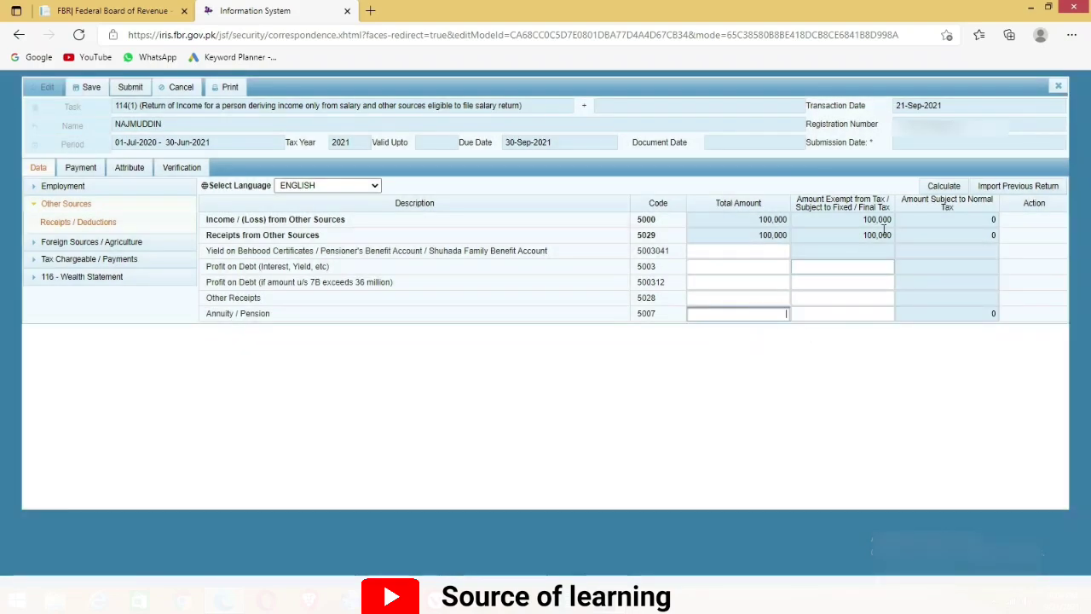
{"action": "left_click", "coordinate": [937, 188]}
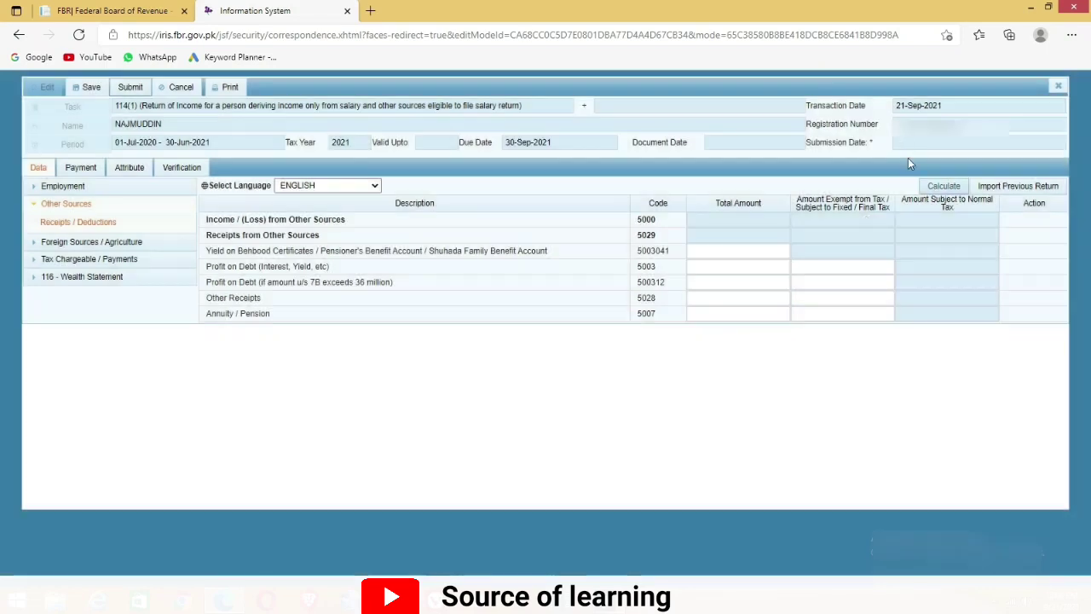
Check the Foreign Income and 6100 Agriculture Income entries, leave them blank, and list Tax Chargeable / Payments sections
{"action": "left_click", "coordinate": [31, 204]}
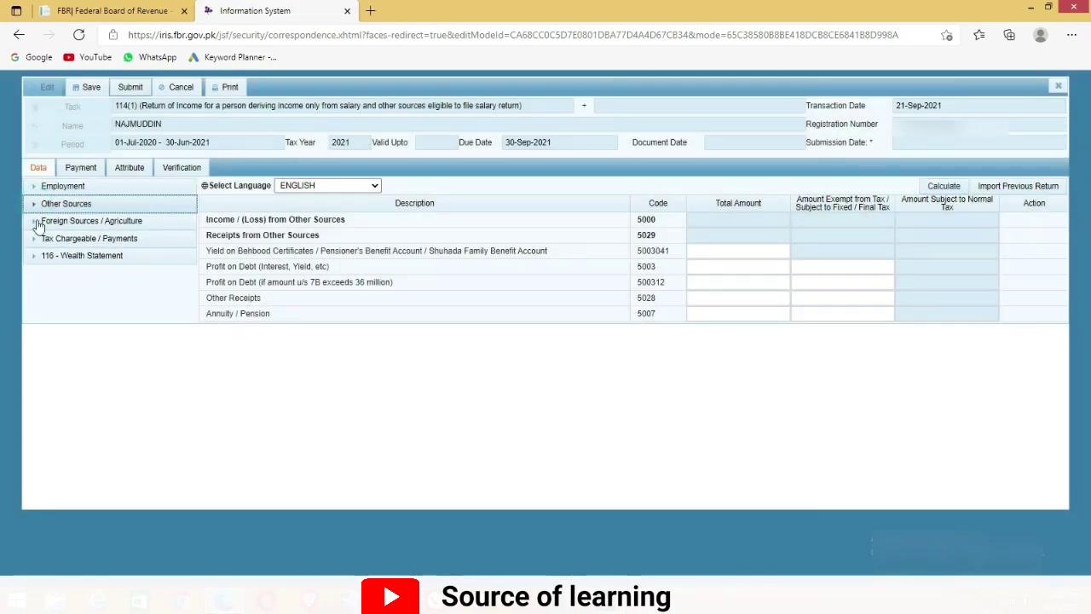
{"action": "left_click", "coordinate": [35, 222]}
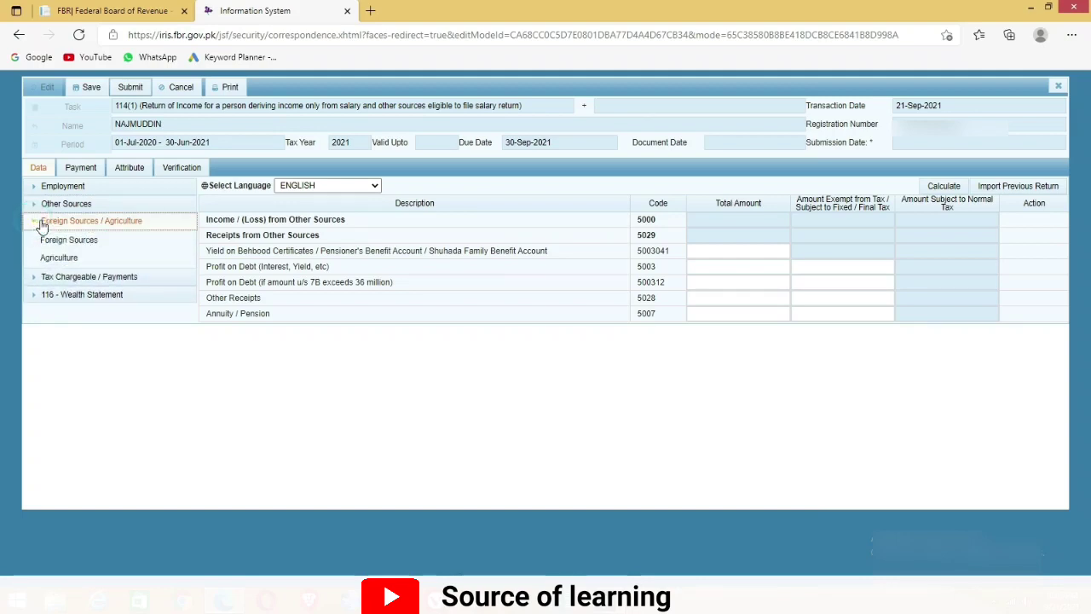
{"action": "left_click", "coordinate": [89, 242]}
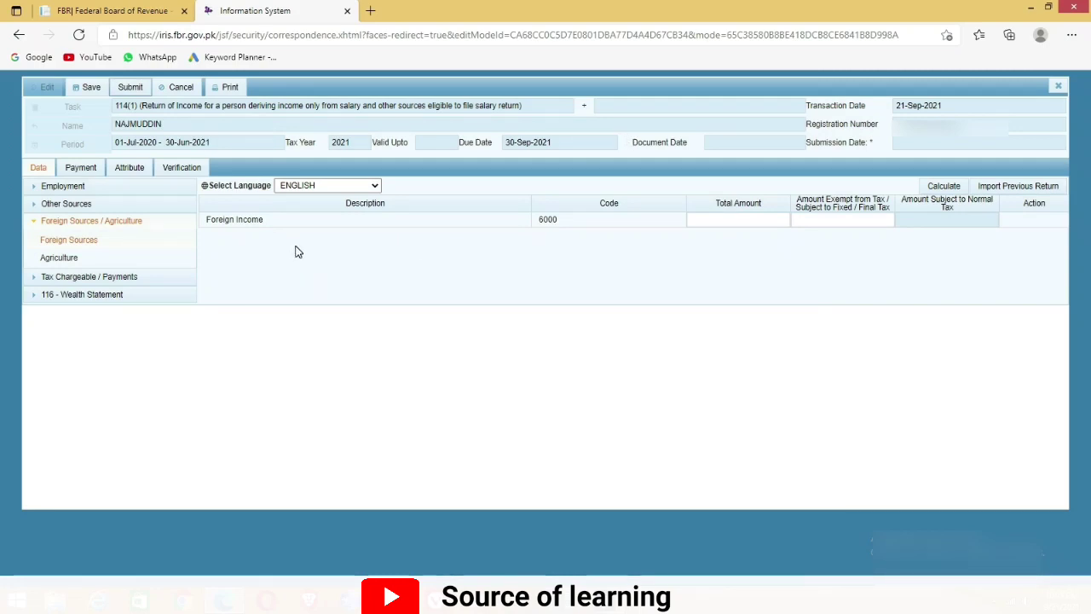
{"action": "left_click", "coordinate": [714, 216]}
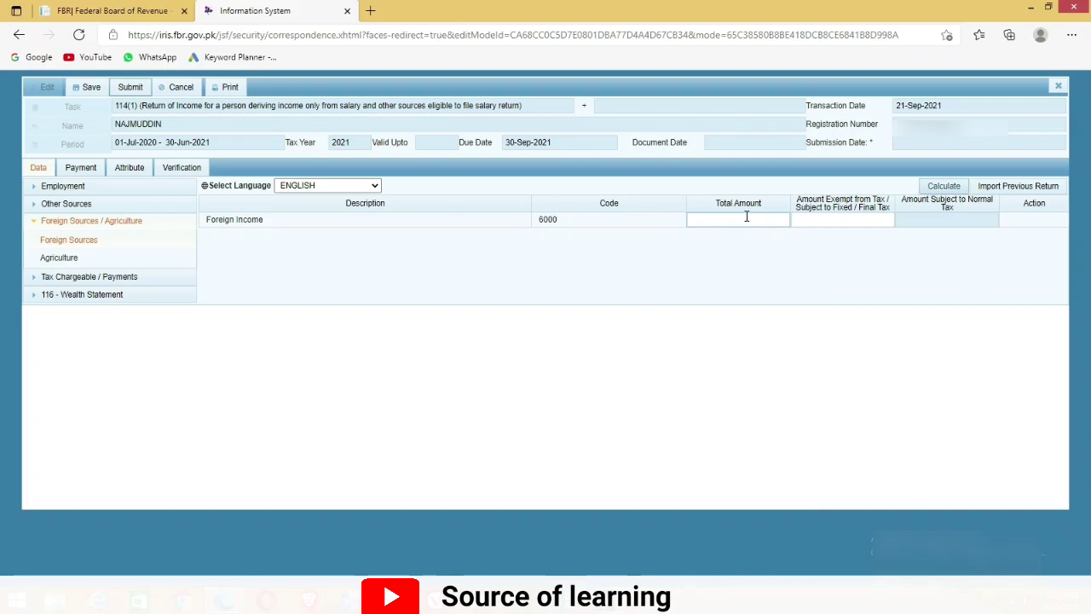
{"action": "left_click", "coordinate": [74, 261]}
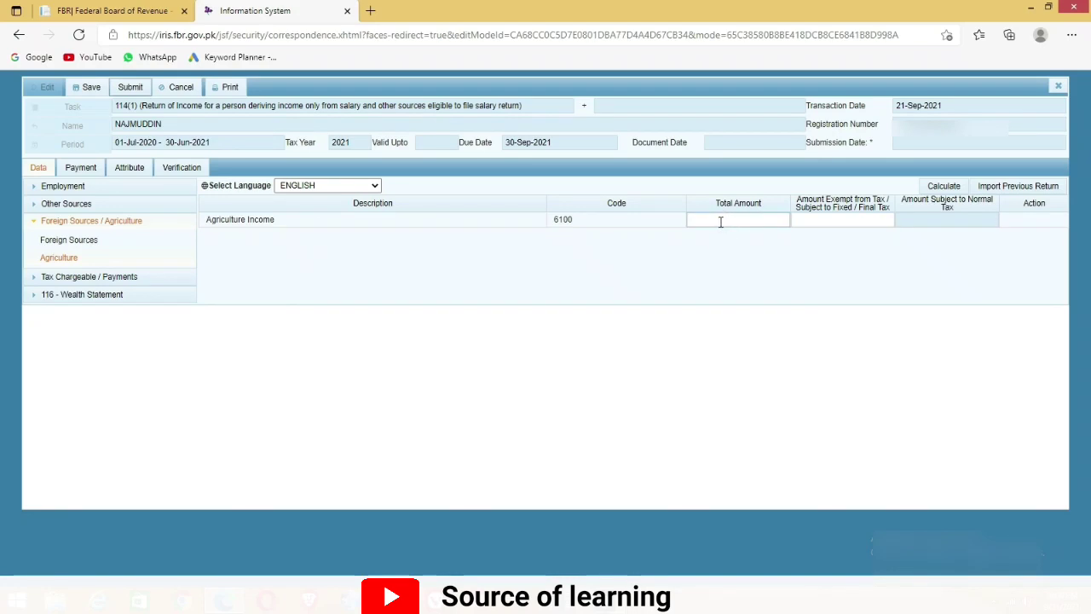
{"action": "left_click", "coordinate": [33, 223]}
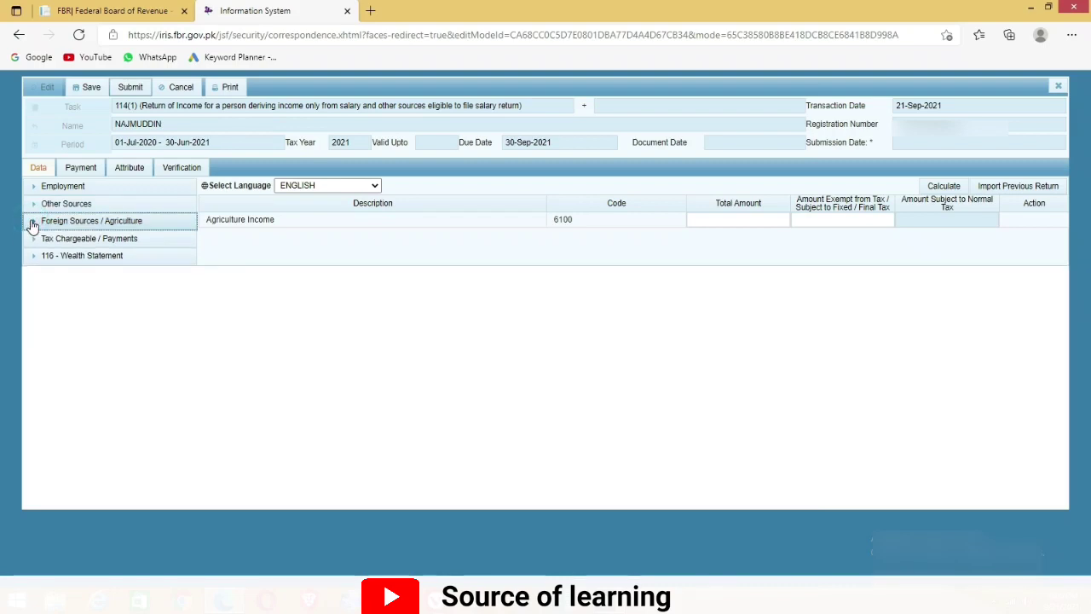
{"action": "left_click", "coordinate": [37, 242]}
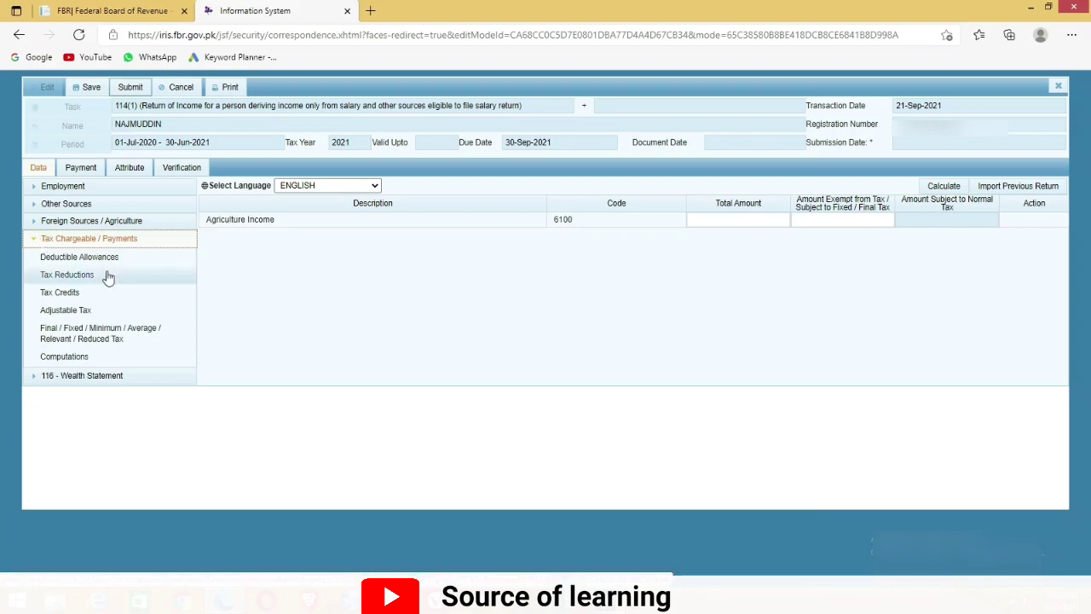
Paste the 13,305 IT deduction from Excel as salary tax u/s 149 in Adjustable Tax and calculate
{"action": "left_click", "coordinate": [94, 310]}
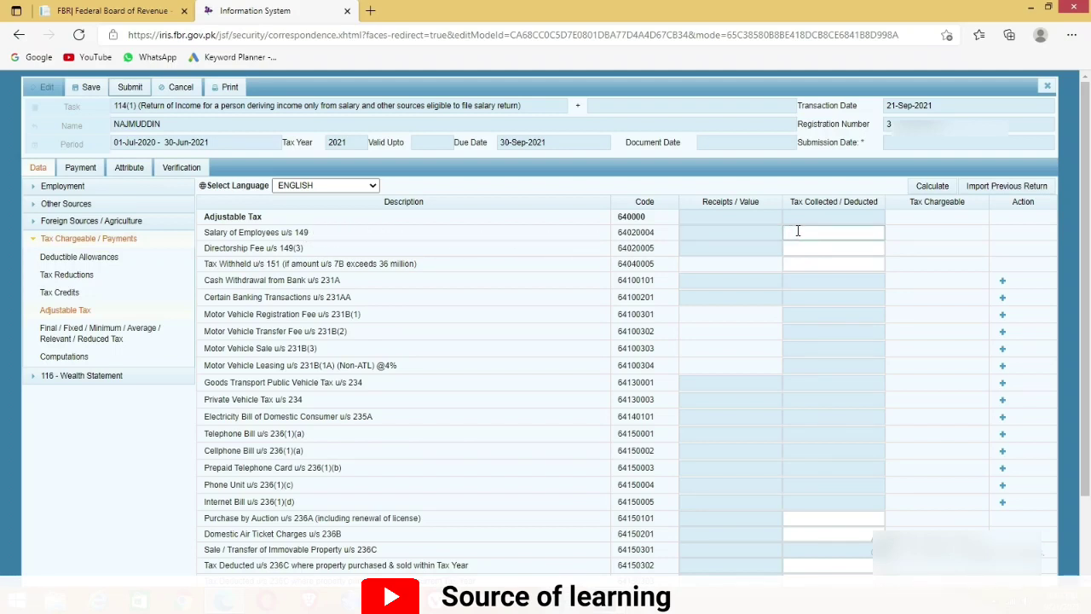
{"action": "left_click", "coordinate": [896, 231]}
{"action": "left_click", "coordinate": [800, 233]}
{"action": "left_click", "coordinate": [562, 599]}
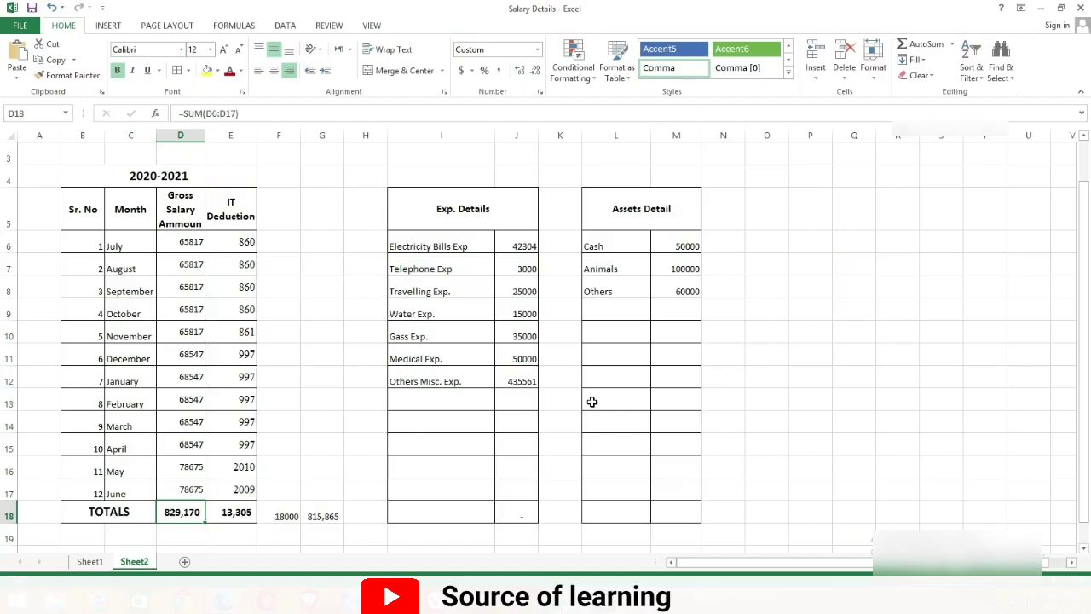
{"action": "left_click", "coordinate": [243, 513]}
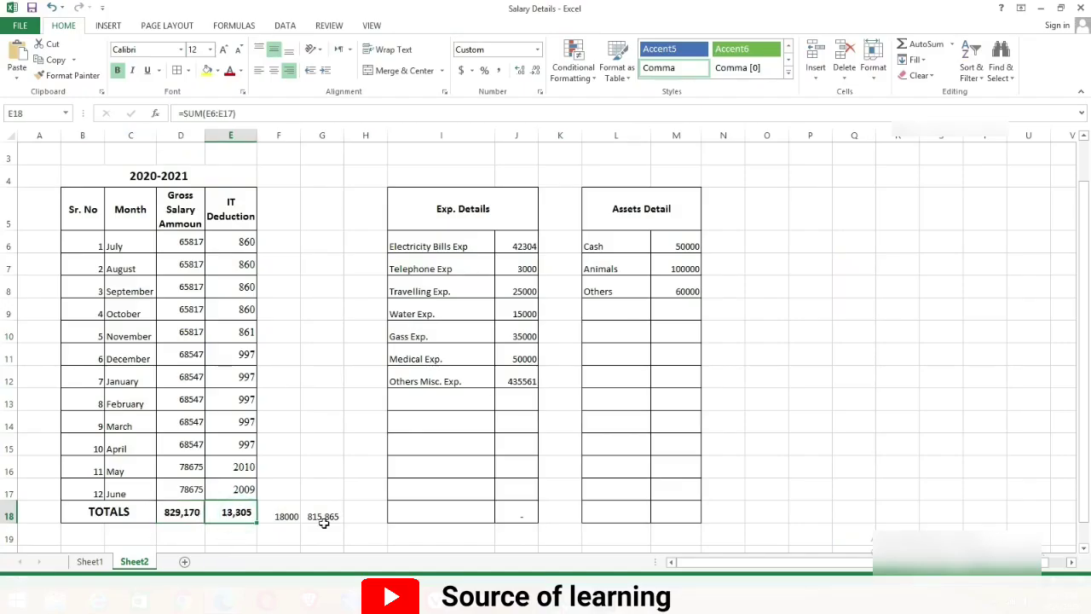
{"action": "key", "text": "ctrl+c"}
{"action": "key", "text": "alt+Tab"}
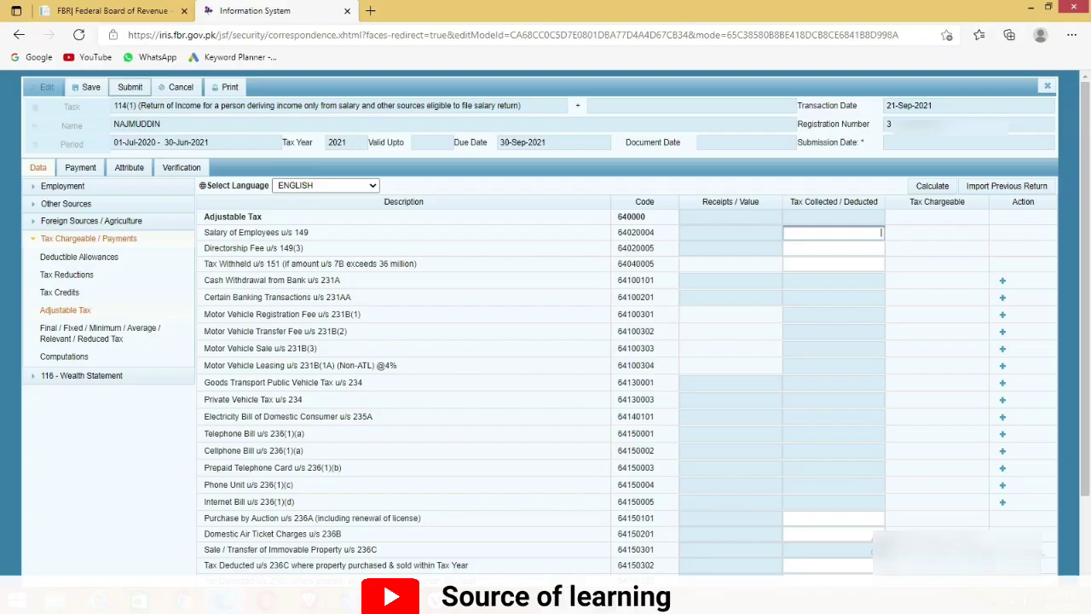
{"action": "key", "text": "ctrl+v"}
{"action": "left_click", "coordinate": [928, 187]}
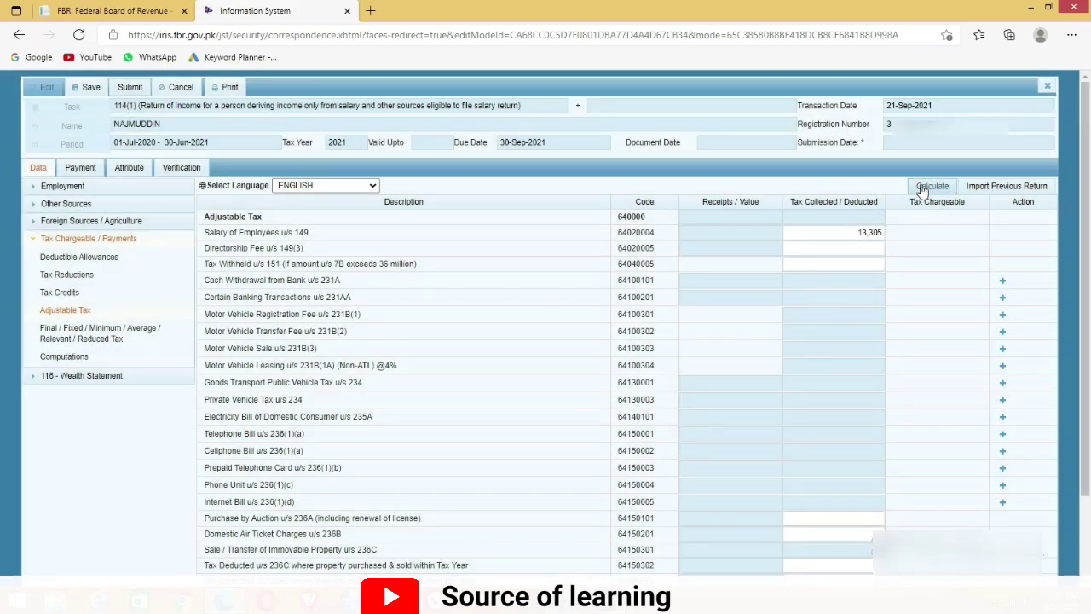
{"action": "left_click", "coordinate": [924, 187]}
Review the Certain Banking Transactions and Motor Vehicle Registration Fee rows
{"action": "left_click_drag", "start_coordinate": [365, 297], "coordinate": [206, 296]}
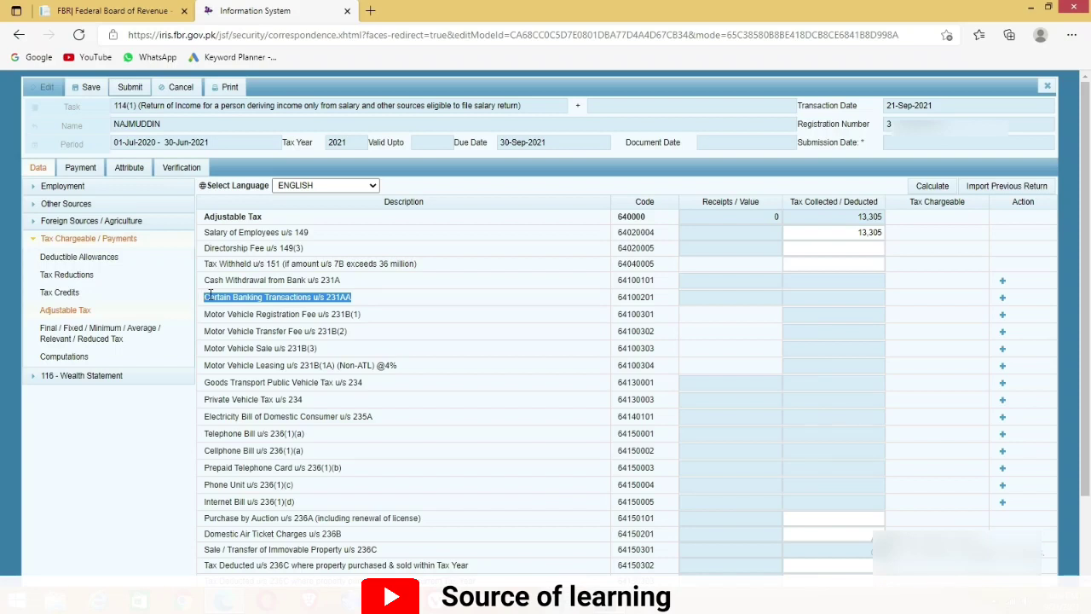
{"action": "left_click", "coordinate": [362, 314]}
{"action": "left_click_drag", "start_coordinate": [345, 315], "coordinate": [199, 321]}
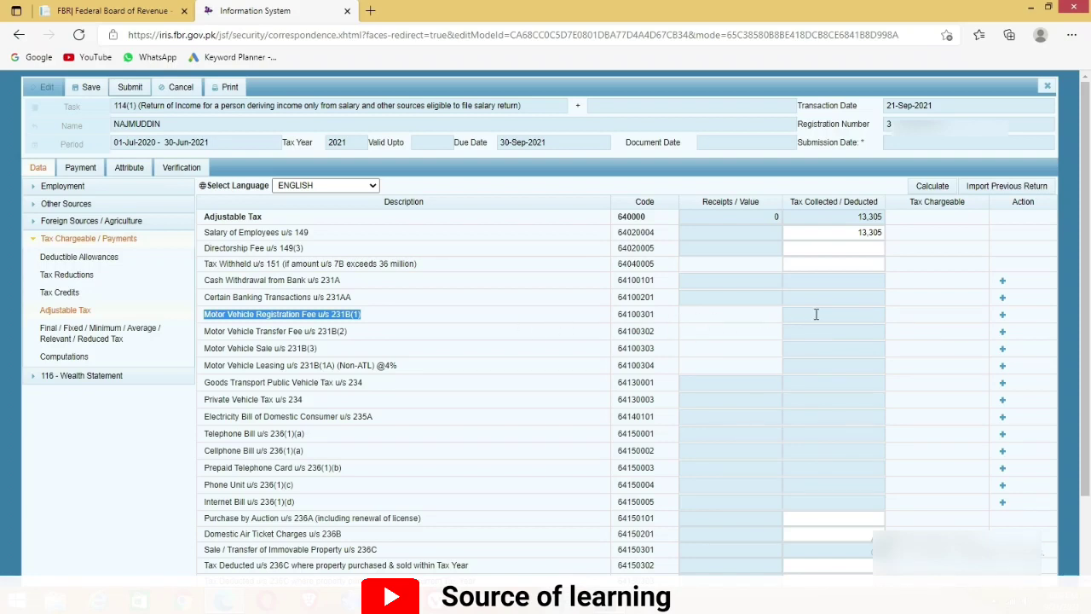
{"action": "left_click", "coordinate": [1003, 315]}
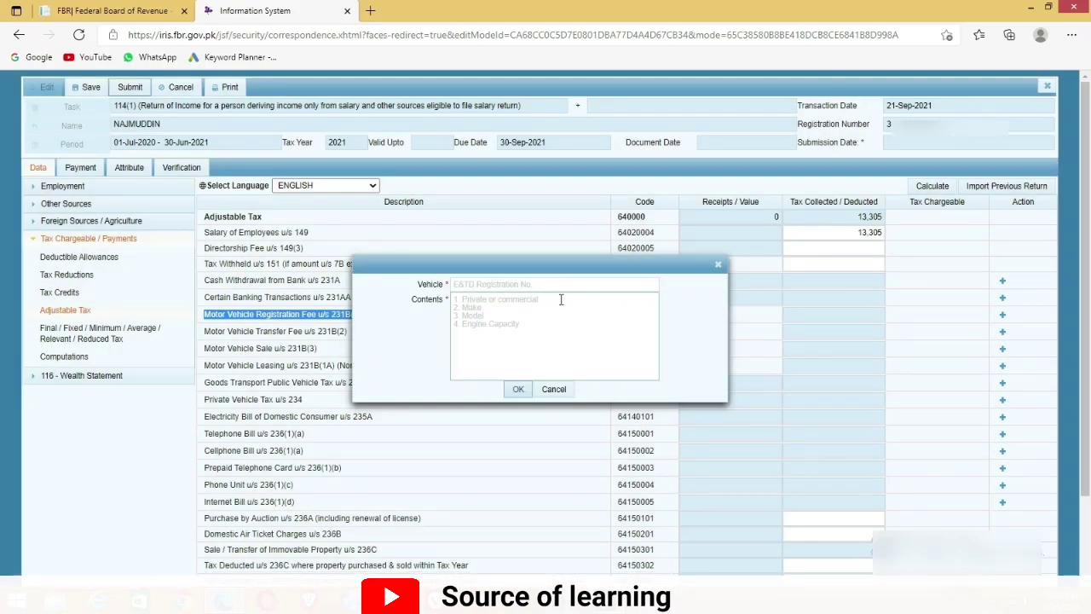
{"action": "left_click", "coordinate": [495, 285]}
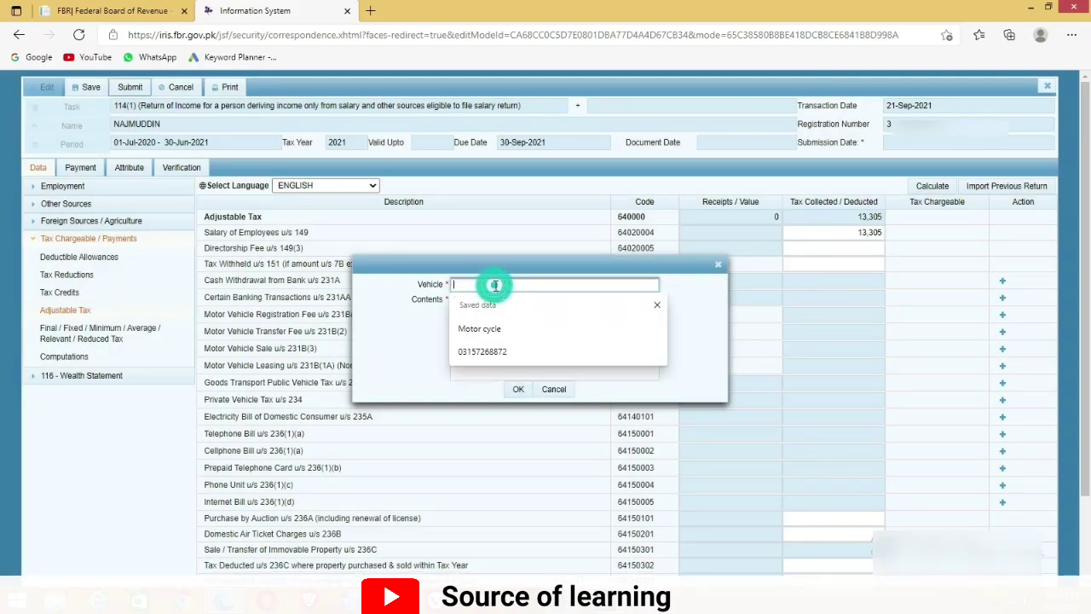
{"action": "left_click", "coordinate": [656, 306]}
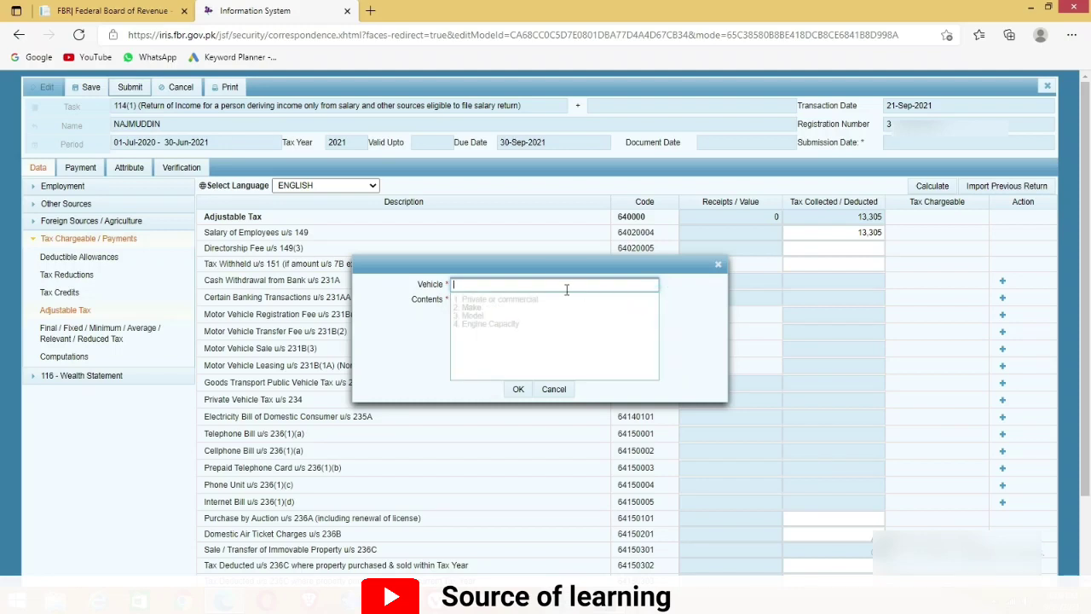
{"action": "left_click", "coordinate": [511, 308]}
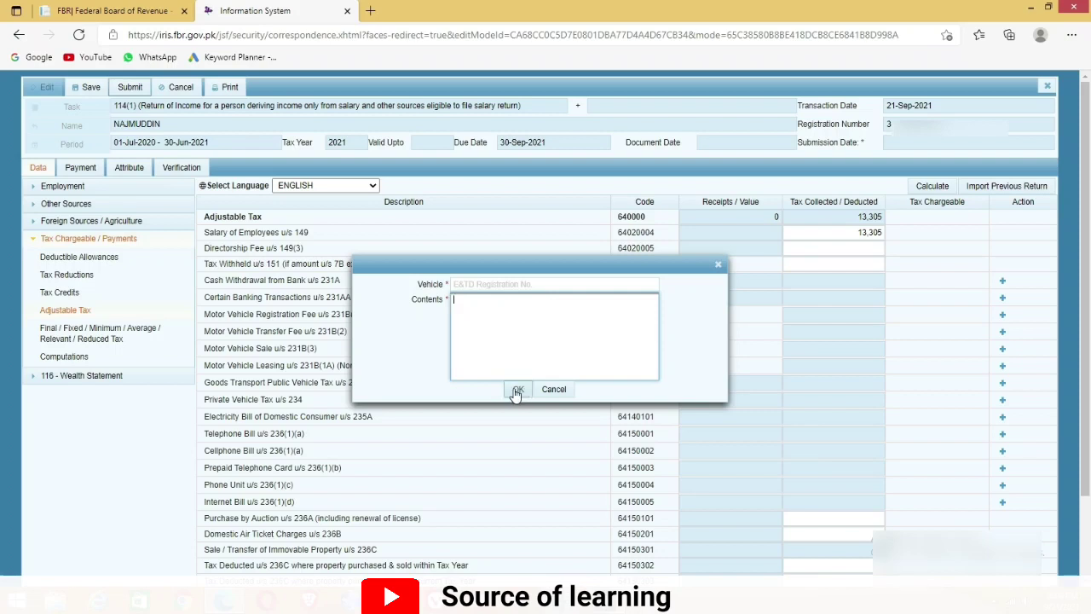
{"action": "left_click", "coordinate": [718, 267]}
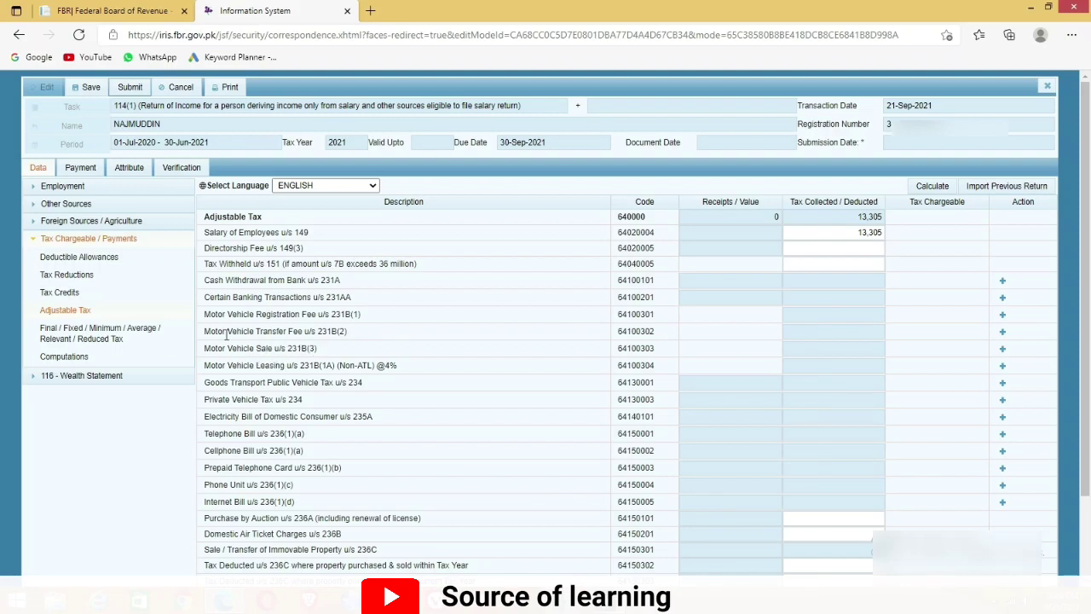
Review the motor vehicle transfer and sale rows, then open Electricity Bill u/s 235A utility details
{"action": "left_click_drag", "start_coordinate": [205, 330], "coordinate": [348, 337]}
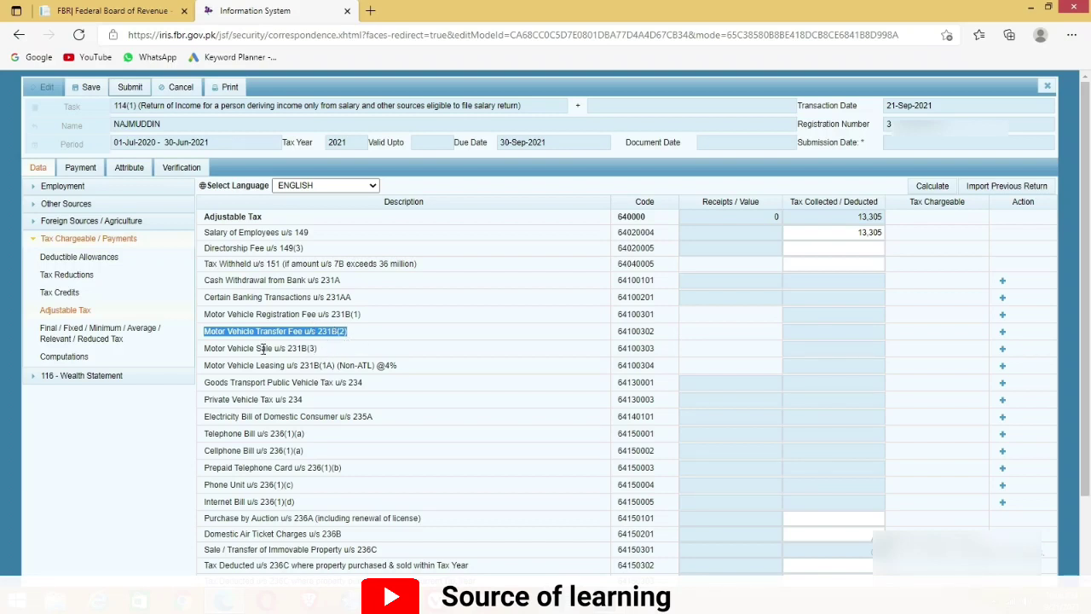
{"action": "left_click_drag", "start_coordinate": [322, 350], "coordinate": [206, 351]}
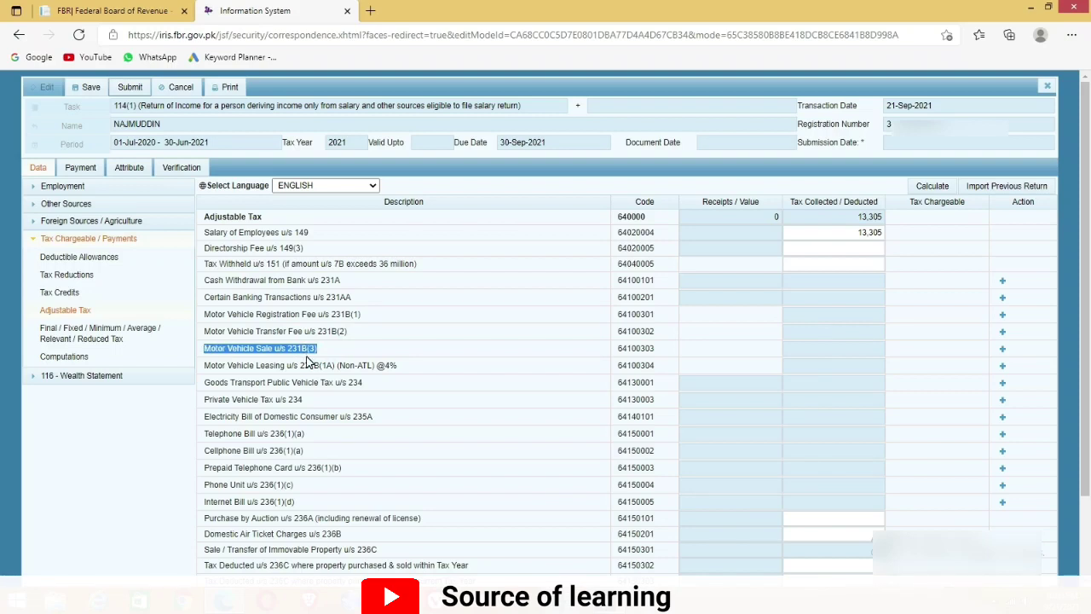
{"action": "left_click_drag", "start_coordinate": [205, 417], "coordinate": [379, 430]}
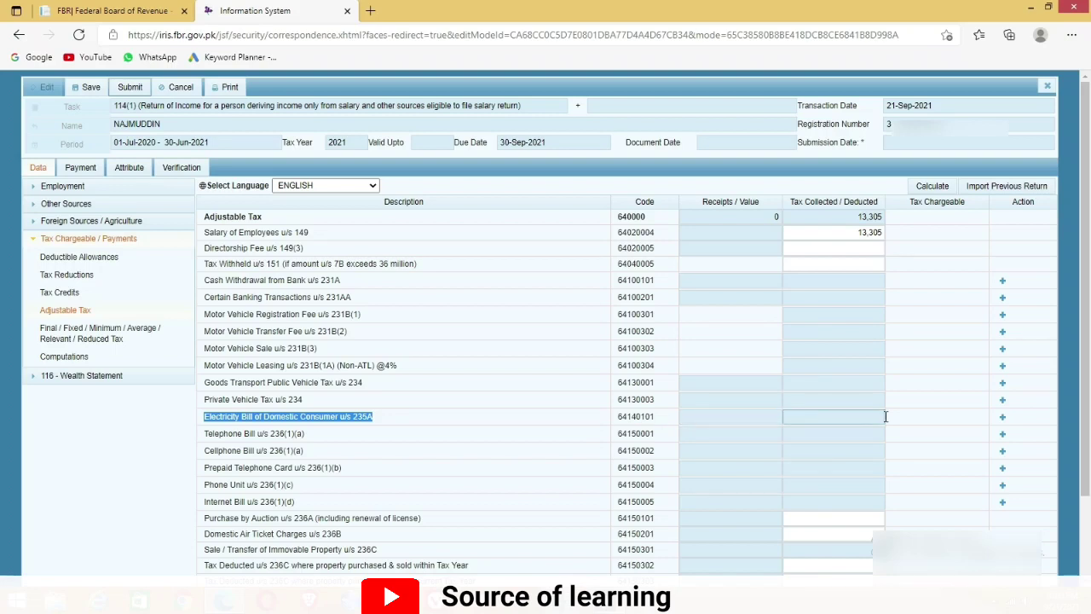
{"action": "left_click", "coordinate": [1002, 416]}
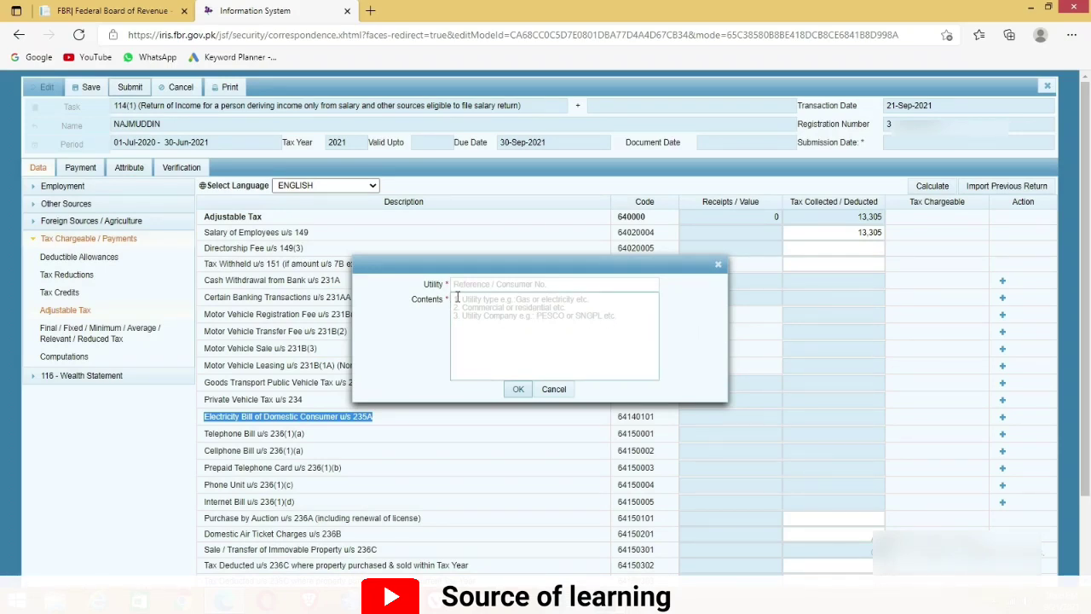
Dismiss the electricity bill utility form with reference and contents left empty
{"action": "left_click", "coordinate": [529, 284]}
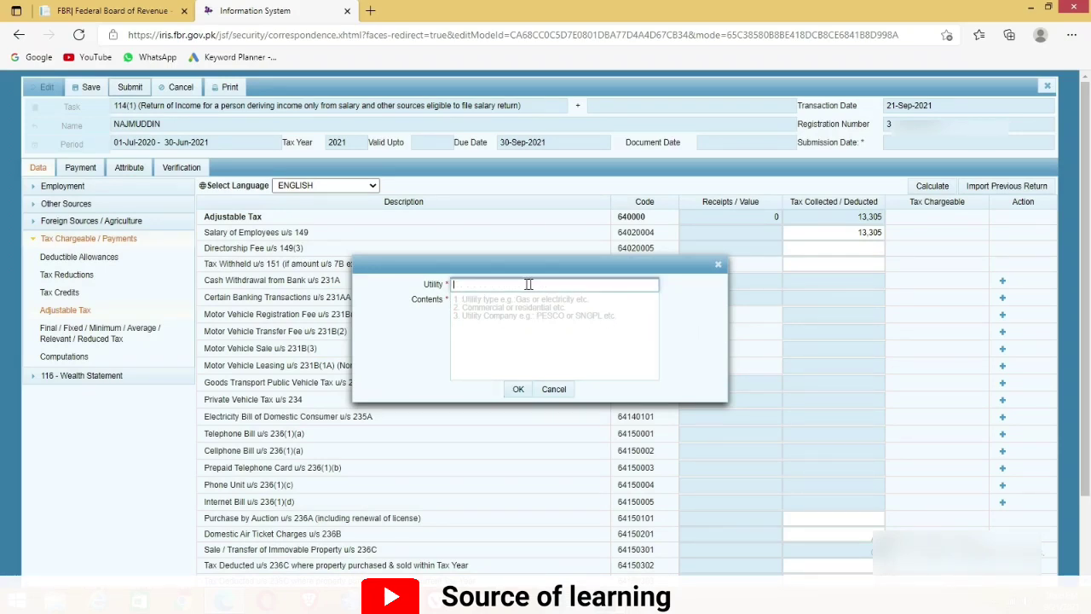
{"action": "left_click", "coordinate": [510, 328]}
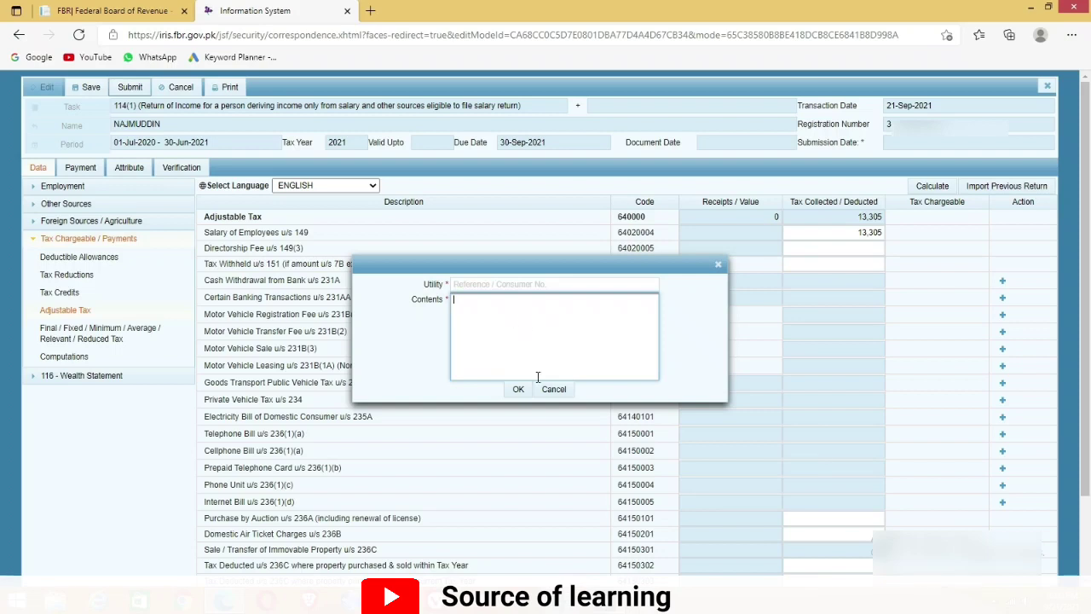
{"action": "left_click", "coordinate": [719, 267]}
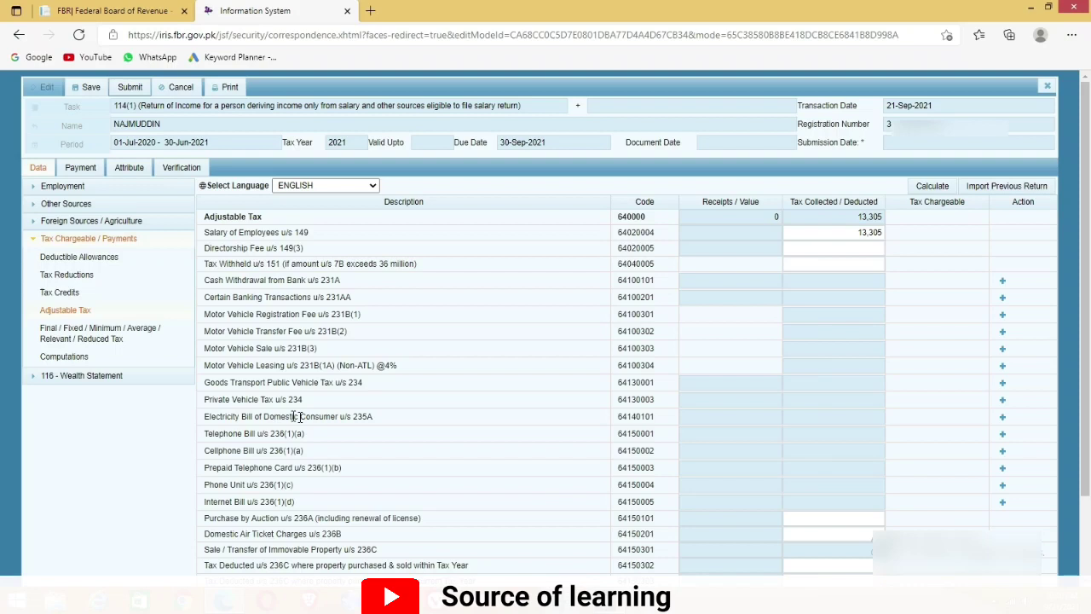
{"action": "left_click_drag", "start_coordinate": [205, 449], "coordinate": [341, 472]}
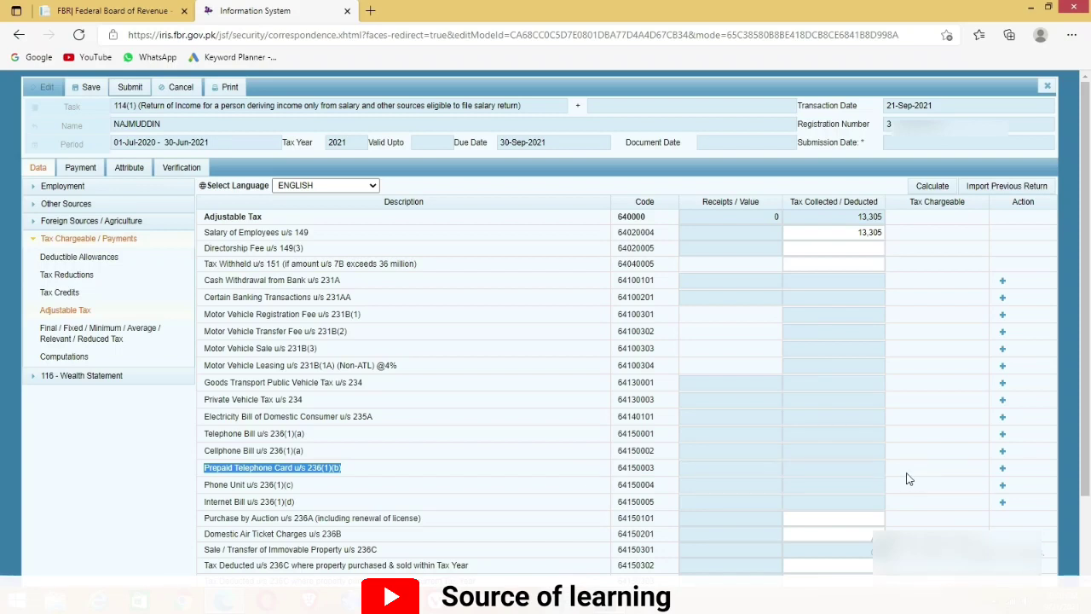
Add a Prepaid Telephone Card entry with its reference number and contents 'Ufone Prepaid', then view the Ufone certificate
{"action": "left_click", "coordinate": [1002, 470]}
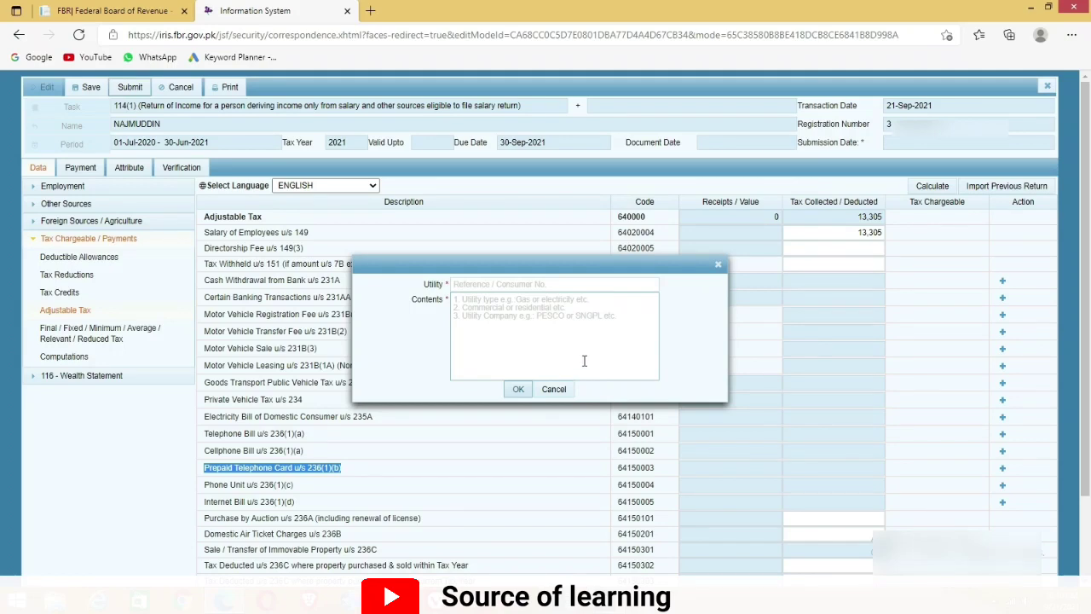
{"action": "left_click", "coordinate": [504, 288]}
{"action": "type", "text": "*******"}
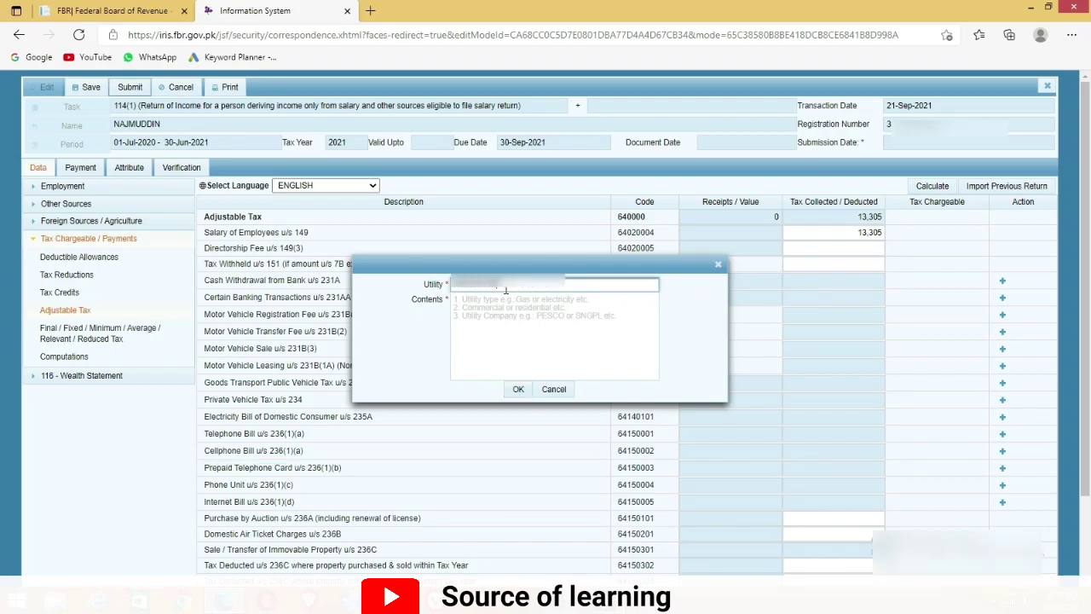
{"action": "left_click", "coordinate": [479, 307]}
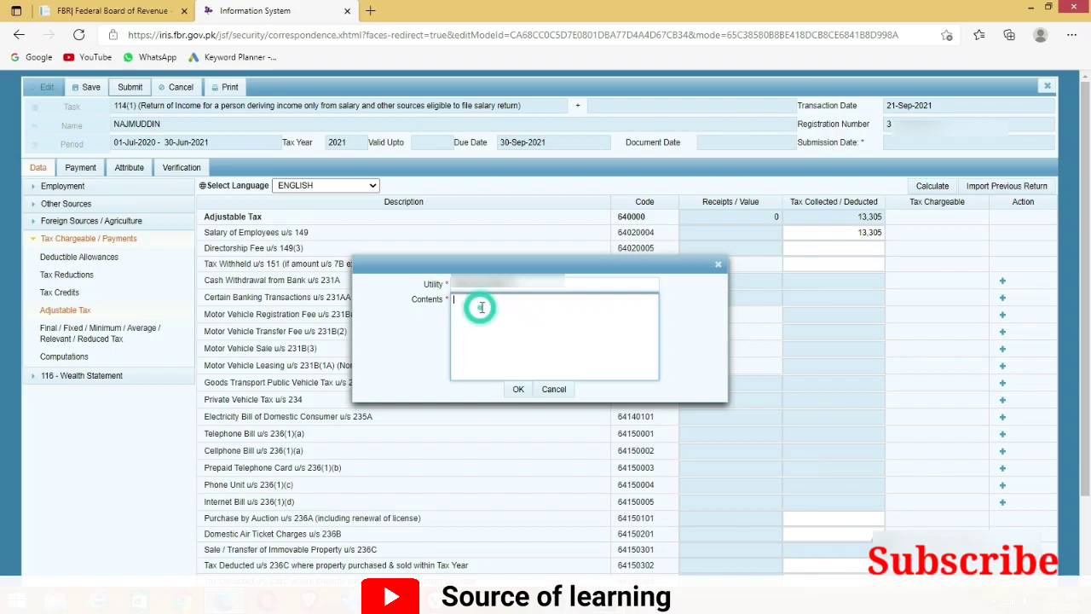
{"action": "type", "text": "Ufone Prepaid"}
{"action": "left_click", "coordinate": [518, 389]}
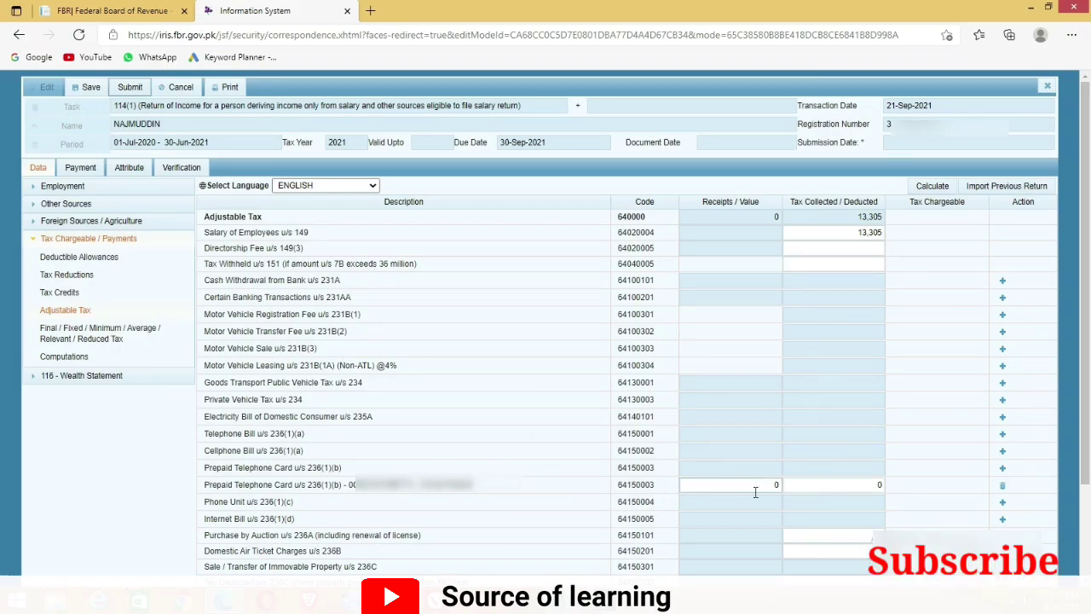
{"action": "key", "text": "alt+Tab"}
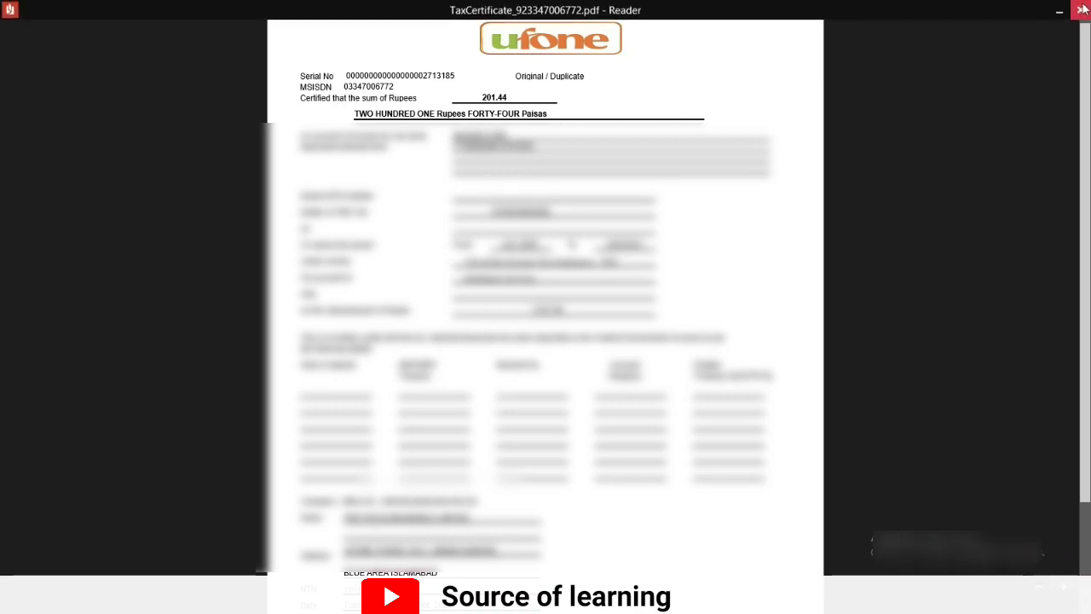
Enter 201 as prepaid card tax deducted, recalculate to 13,506 total, and view Computations
{"action": "left_click", "coordinate": [1079, 10]}
{"action": "left_click", "coordinate": [224, 600]}
{"action": "type", "text": "201"}
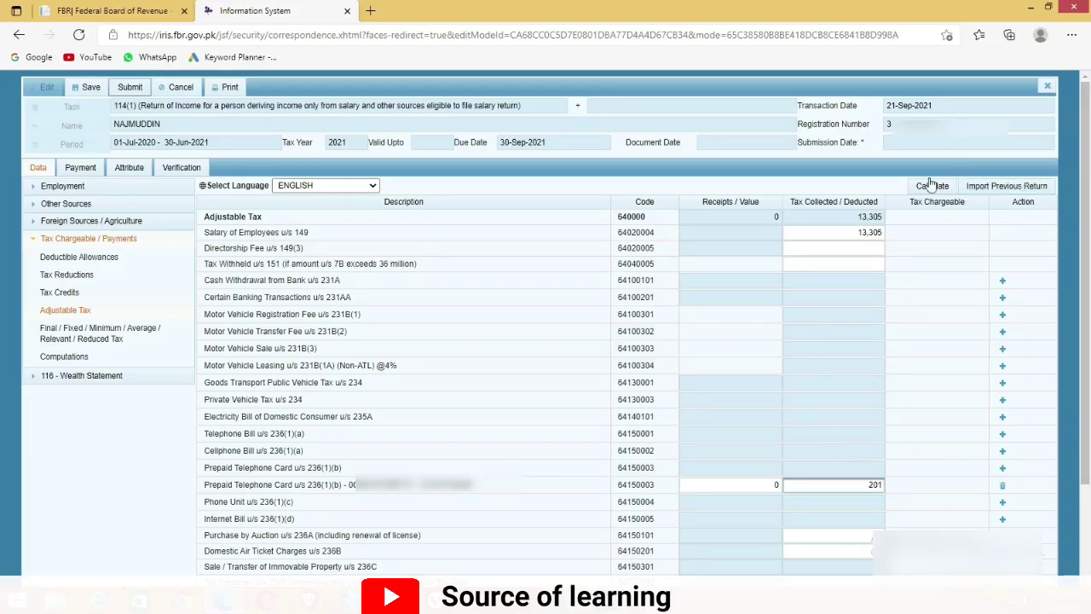
{"action": "left_click", "coordinate": [931, 187]}
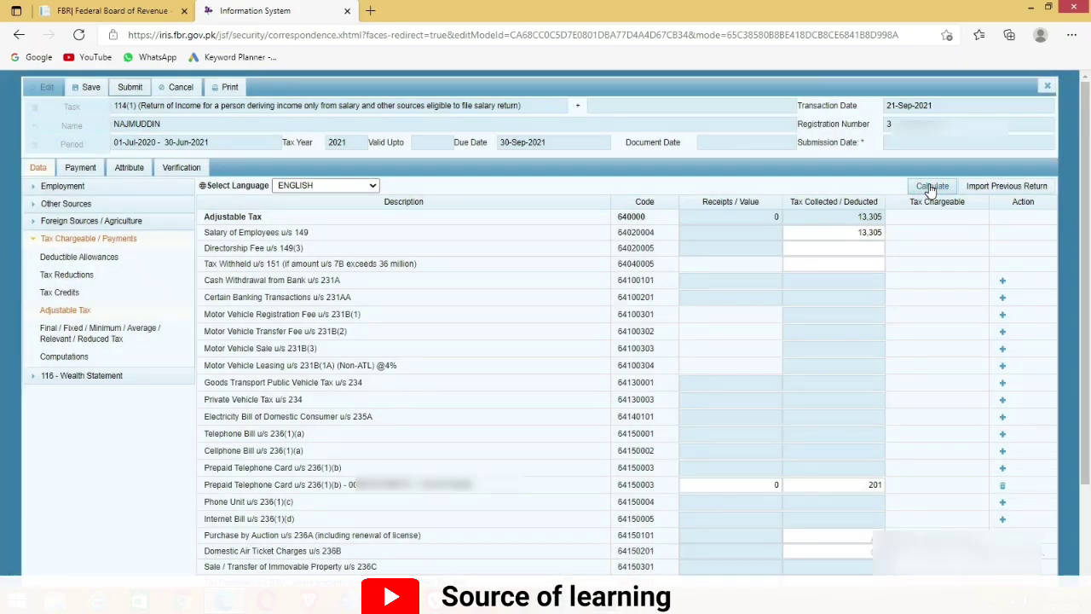
{"action": "left_click", "coordinate": [930, 186]}
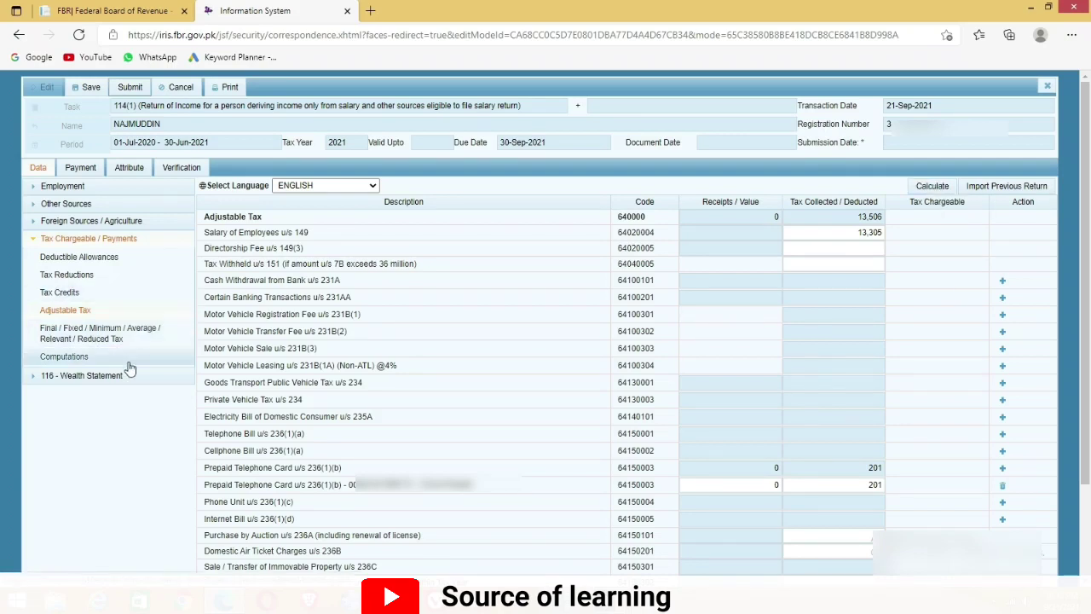
{"action": "left_click", "coordinate": [65, 356]}
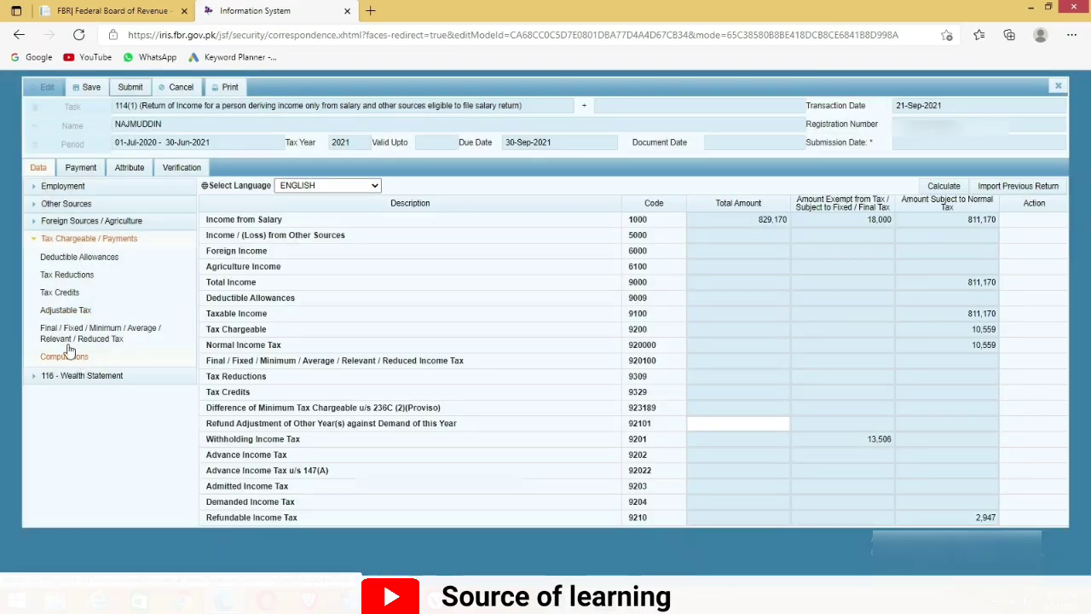
{"action": "left_click", "coordinate": [943, 187]}
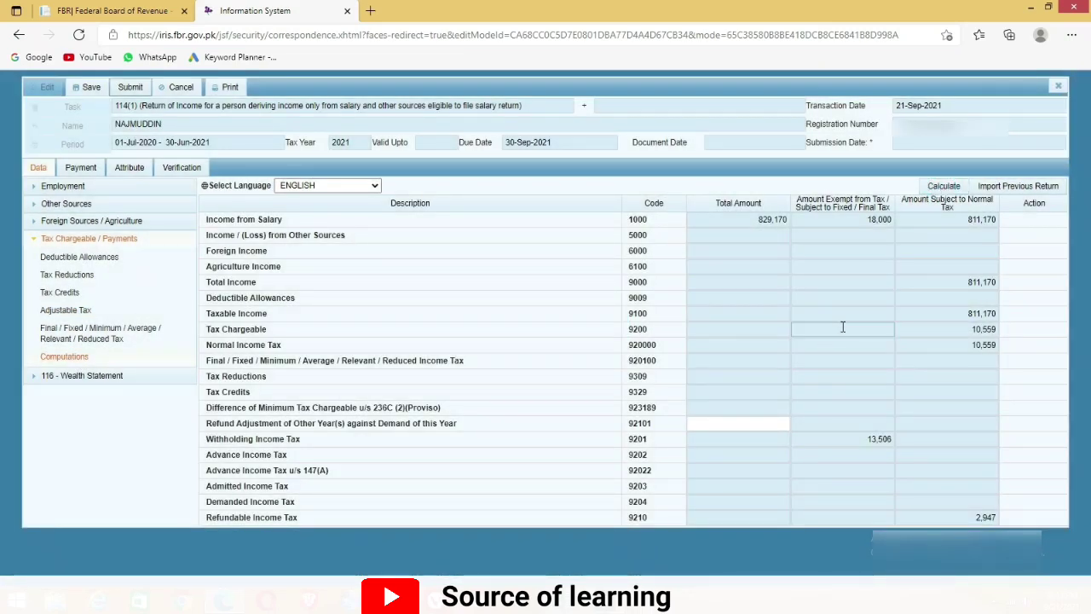
{"action": "left_click_drag", "start_coordinate": [275, 329], "coordinate": [207, 330]}
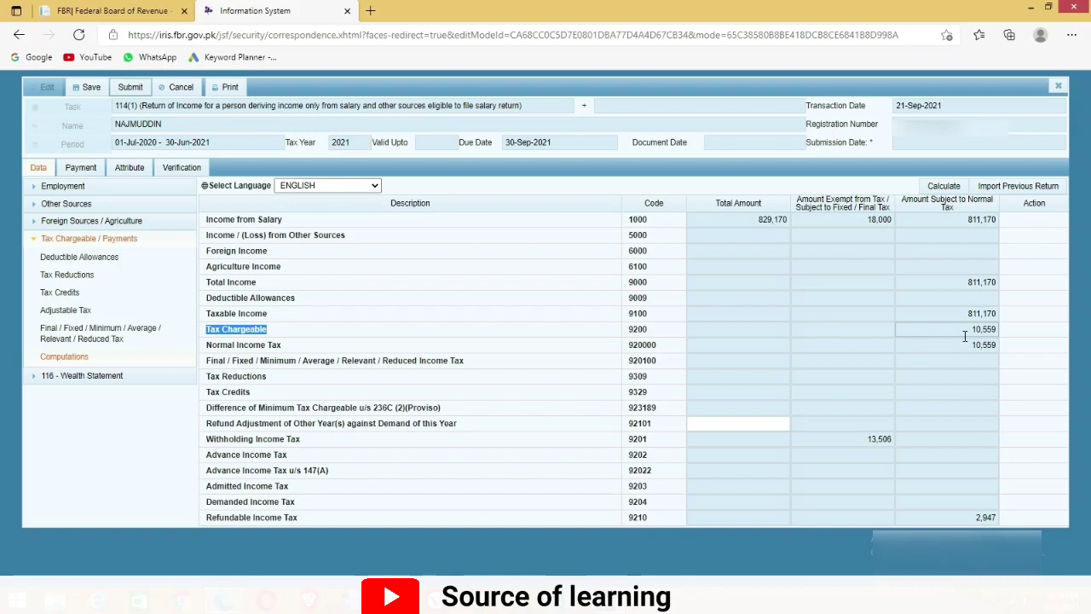
{"action": "left_click_drag", "start_coordinate": [285, 347], "coordinate": [208, 346]}
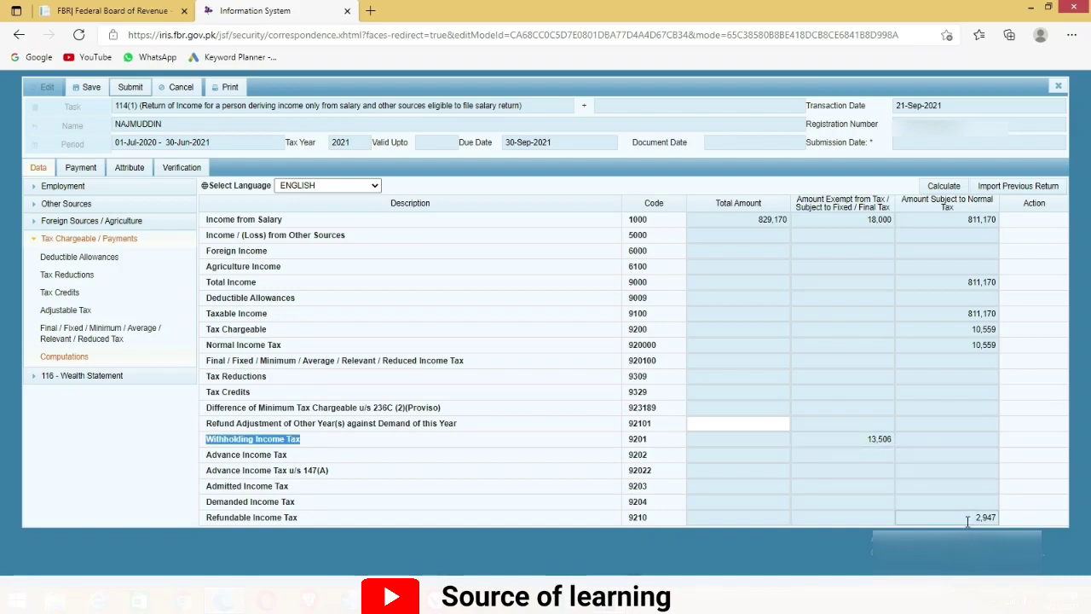
{"action": "left_click_drag", "start_coordinate": [309, 526], "coordinate": [205, 526]}
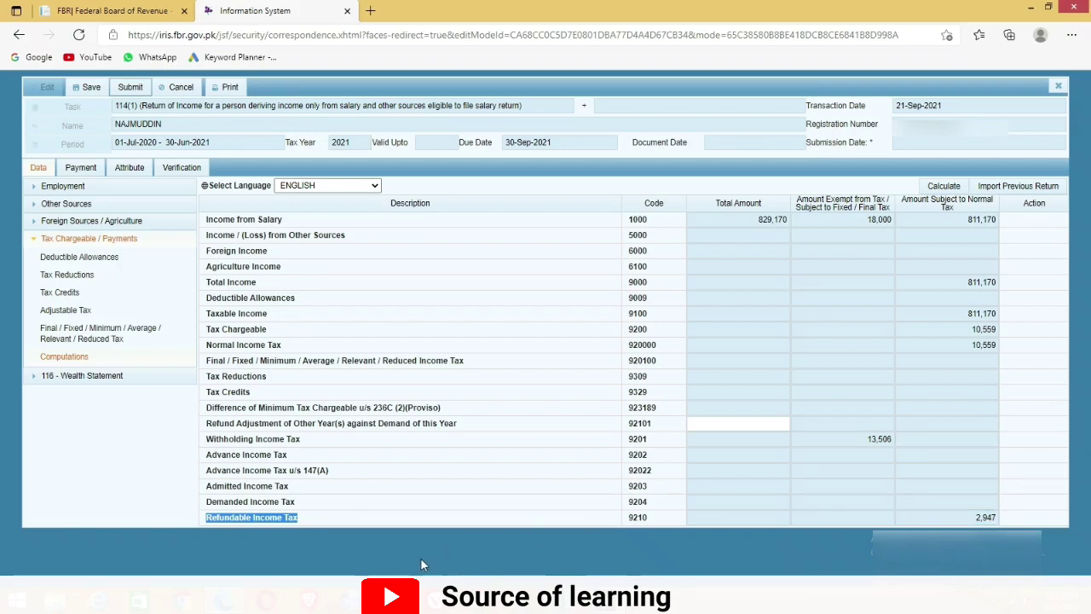
{"action": "left_click", "coordinate": [293, 508]}
{"action": "left_click_drag", "start_coordinate": [294, 508], "coordinate": [208, 504]}
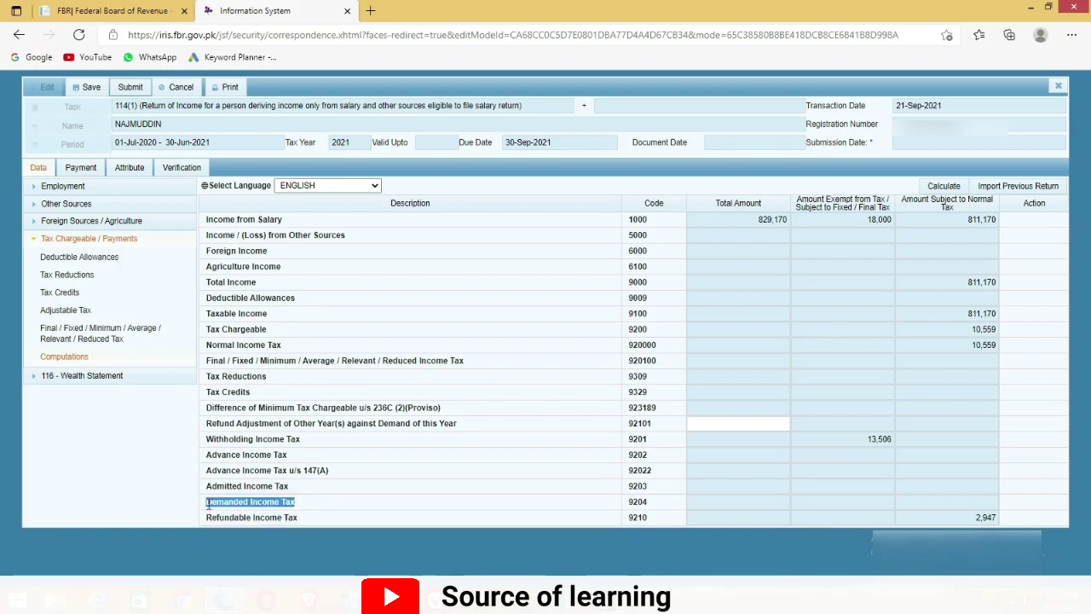
{"action": "left_click_drag", "start_coordinate": [289, 487], "coordinate": [210, 484]}
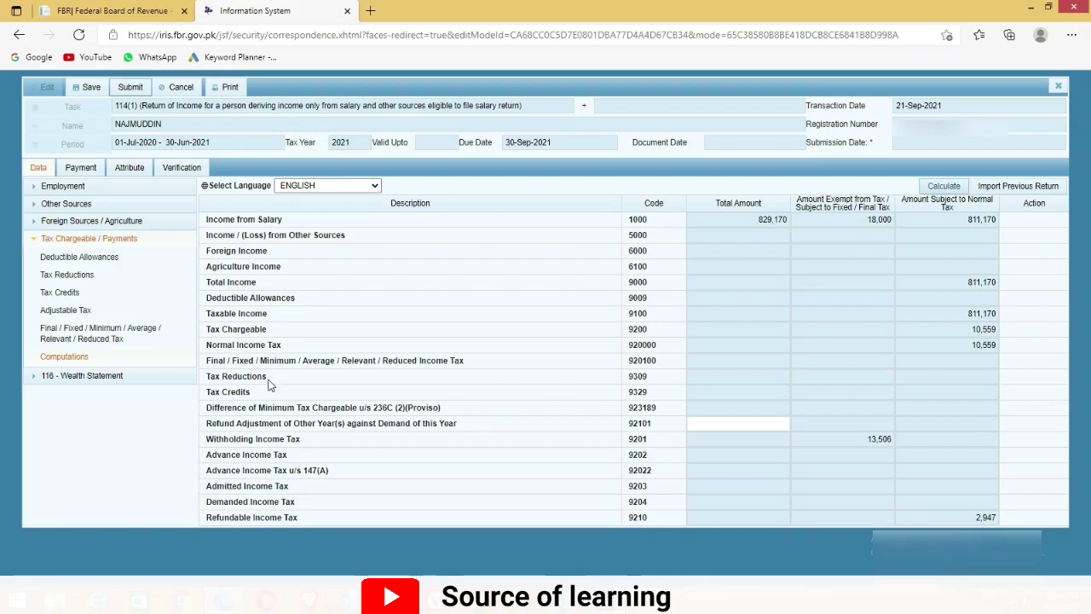
{"action": "left_click_drag", "start_coordinate": [267, 381], "coordinate": [211, 394]}
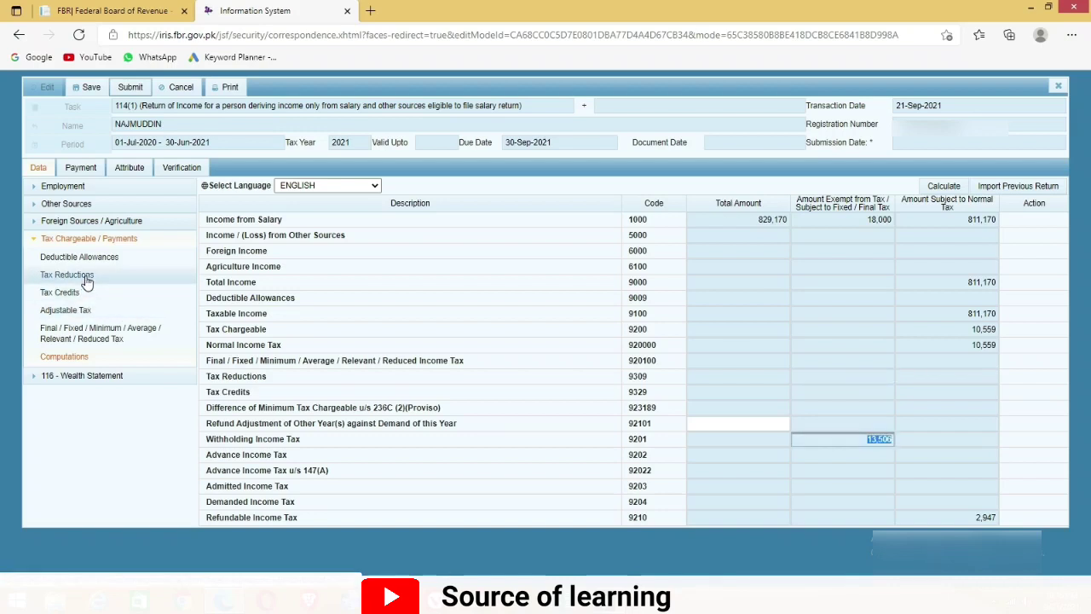
{"action": "left_click", "coordinate": [86, 278]}
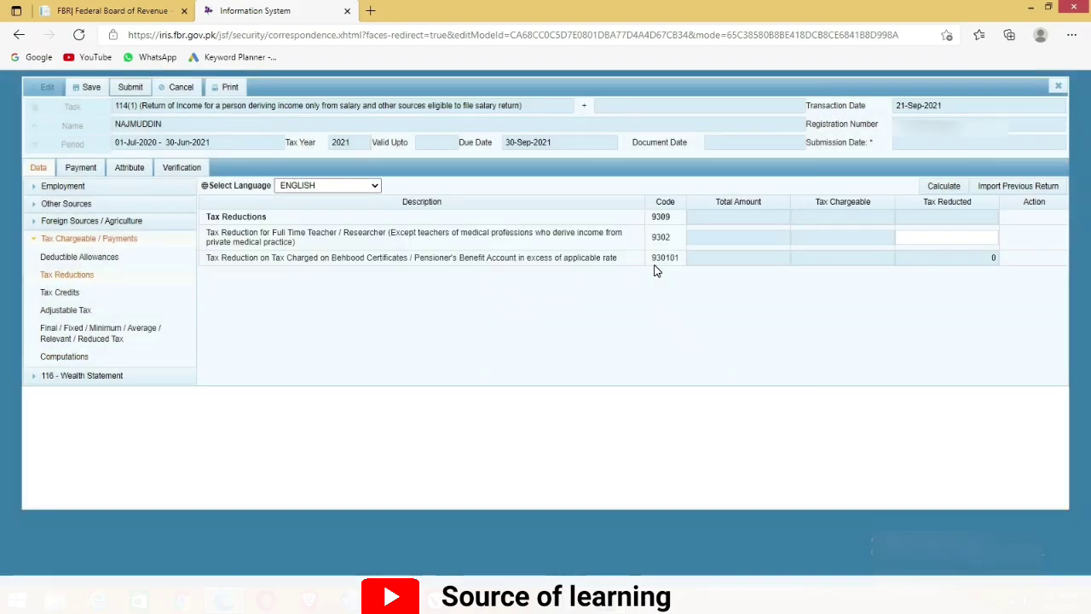
Apply a 3,376 teacher/researcher reduction at code 9302, recalculate, and review its effect on Computations
{"action": "left_click", "coordinate": [935, 239]}
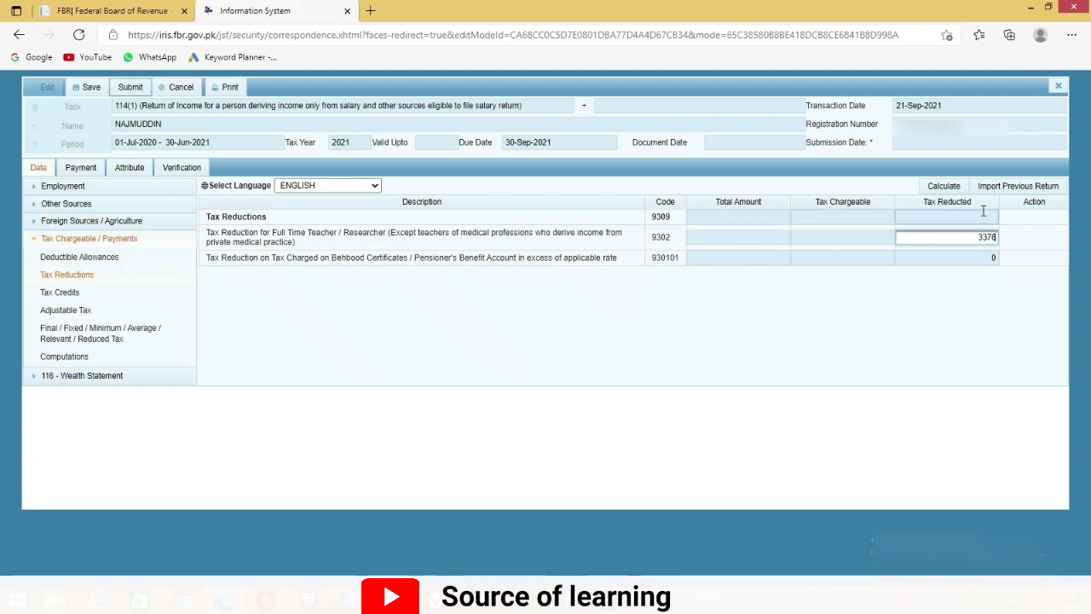
{"action": "left_click", "coordinate": [945, 187]}
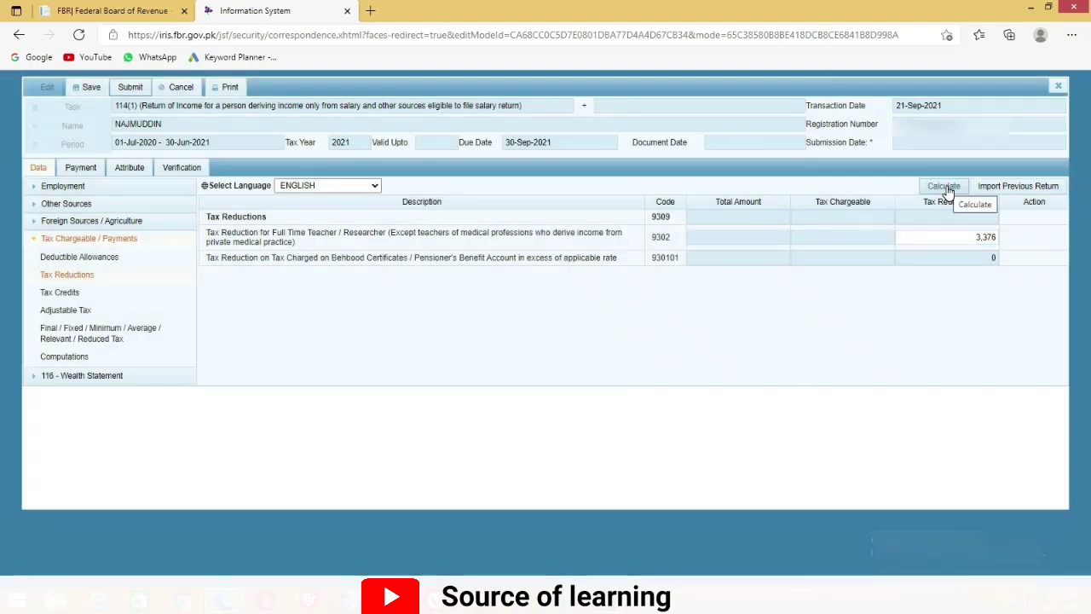
{"action": "left_click", "coordinate": [944, 189]}
{"action": "left_click", "coordinate": [933, 194]}
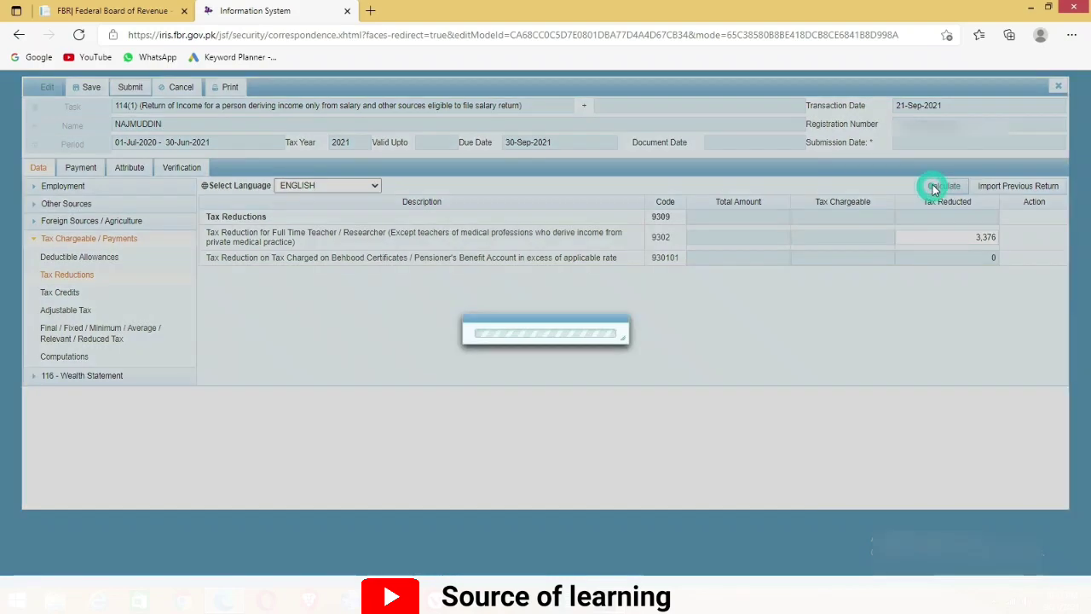
{"action": "left_click", "coordinate": [73, 358]}
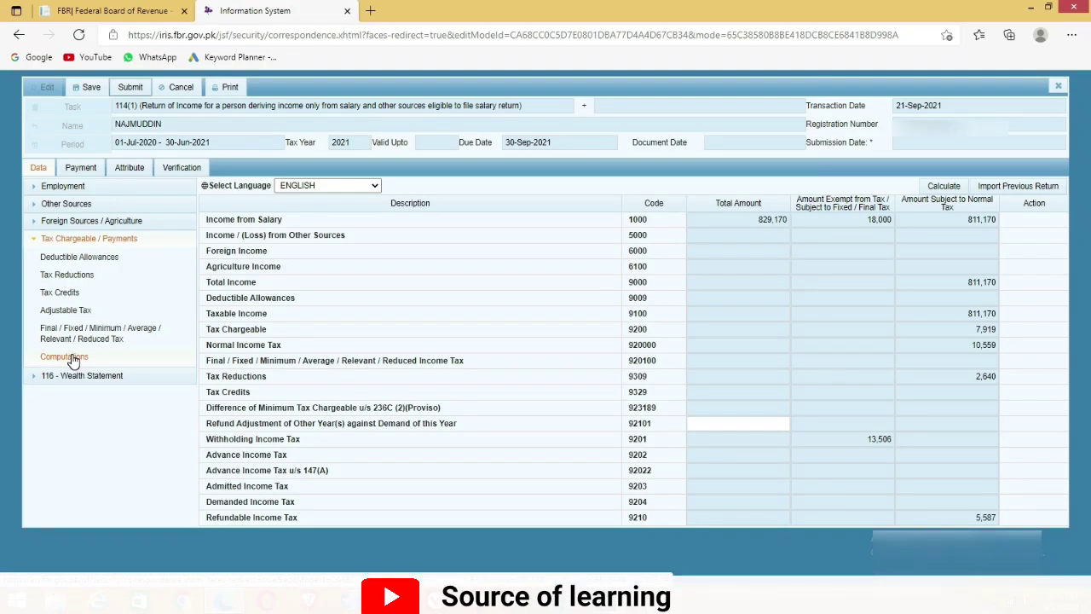
Clear the tax reduction, recalculate so its total returns to zero, and collapse Tax Chargeable
{"action": "left_click", "coordinate": [65, 275]}
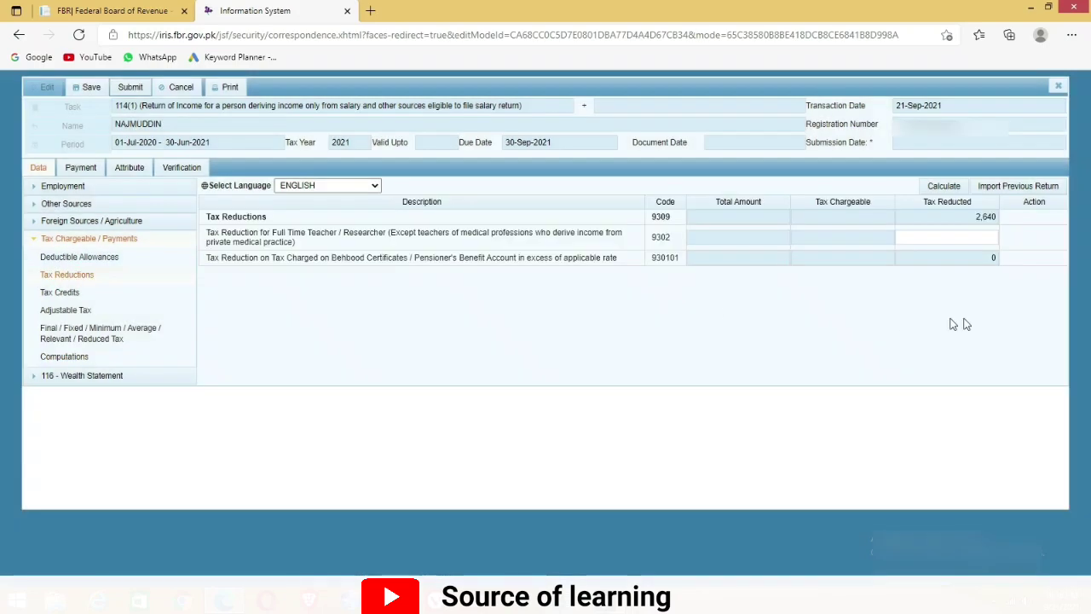
{"action": "left_click", "coordinate": [943, 186]}
{"action": "left_click", "coordinate": [944, 188]}
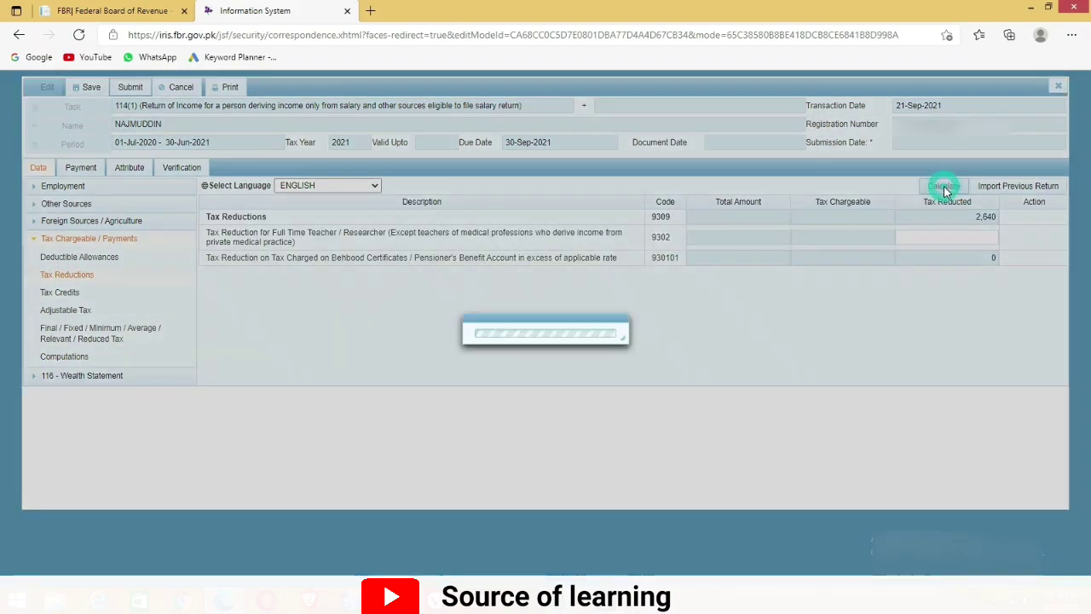
{"action": "left_click", "coordinate": [34, 238]}
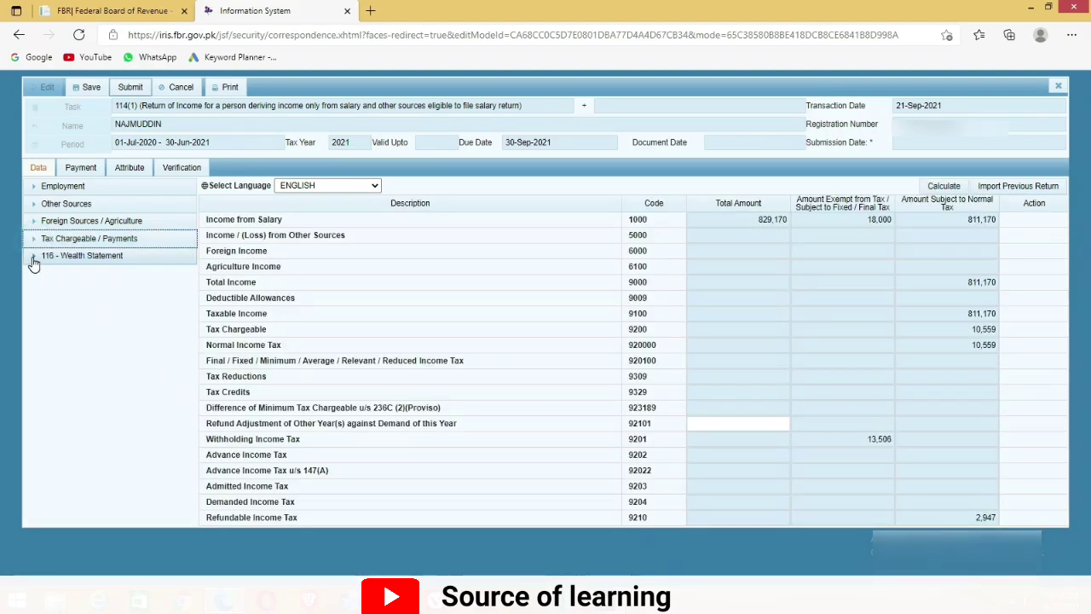
Expand the Wealth Statement and open the Personal Expenses form
{"action": "left_click", "coordinate": [32, 260]}
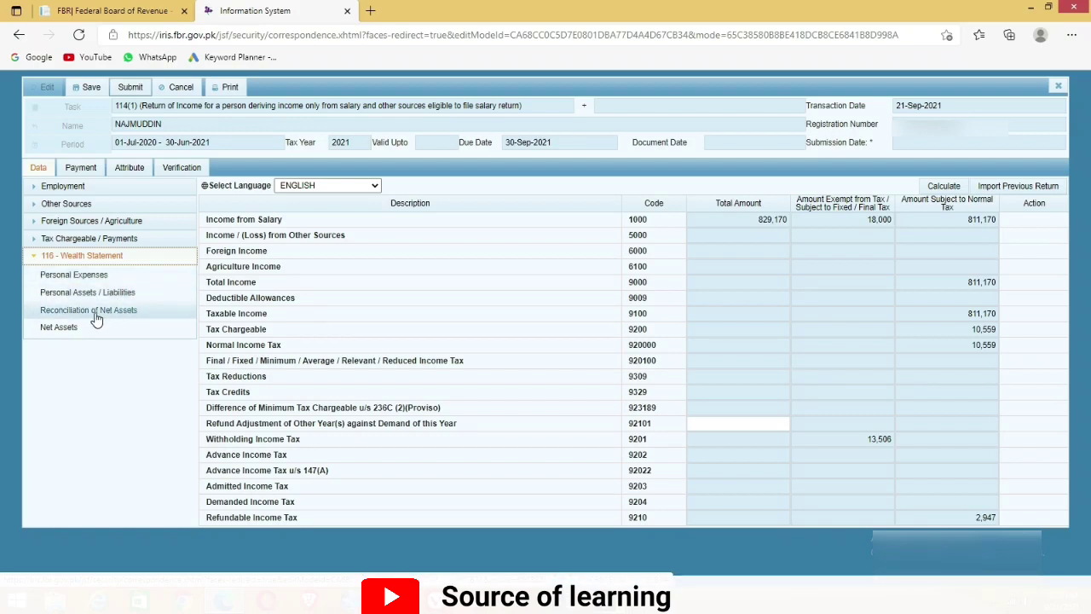
{"action": "left_click", "coordinate": [75, 275]}
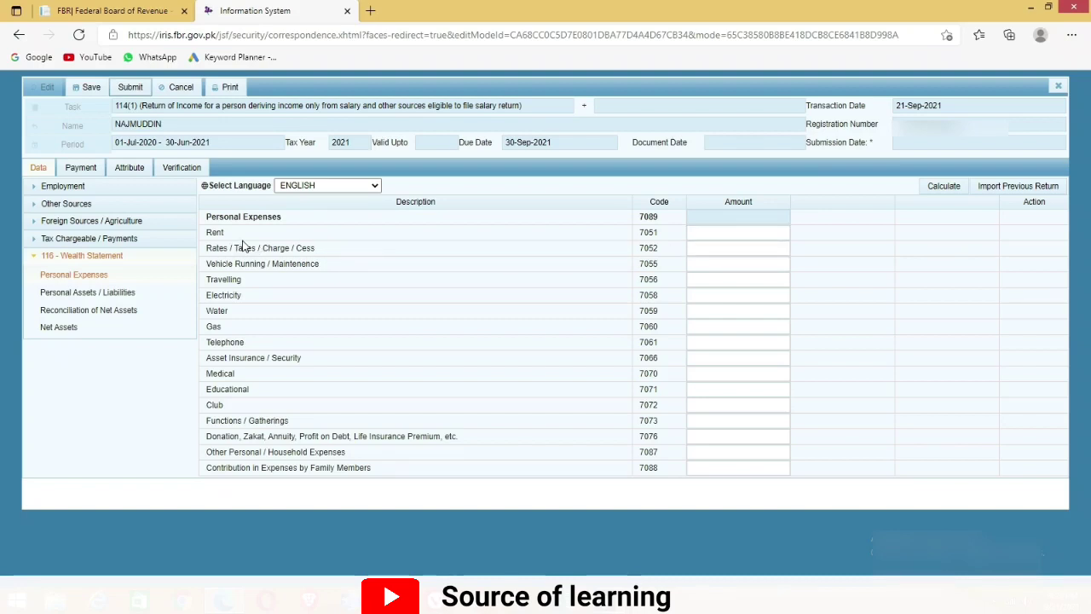
{"action": "left_click_drag", "start_coordinate": [235, 233], "coordinate": [202, 233]}
{"action": "left_click", "coordinate": [363, 253]}
{"action": "double_click", "coordinate": [224, 295]}
Copy the 42,304 electricity total from workbook cell J6 into the Electricity field
{"action": "mouse_move", "coordinate": [562, 600]}
{"action": "left_click", "coordinate": [564, 530]}
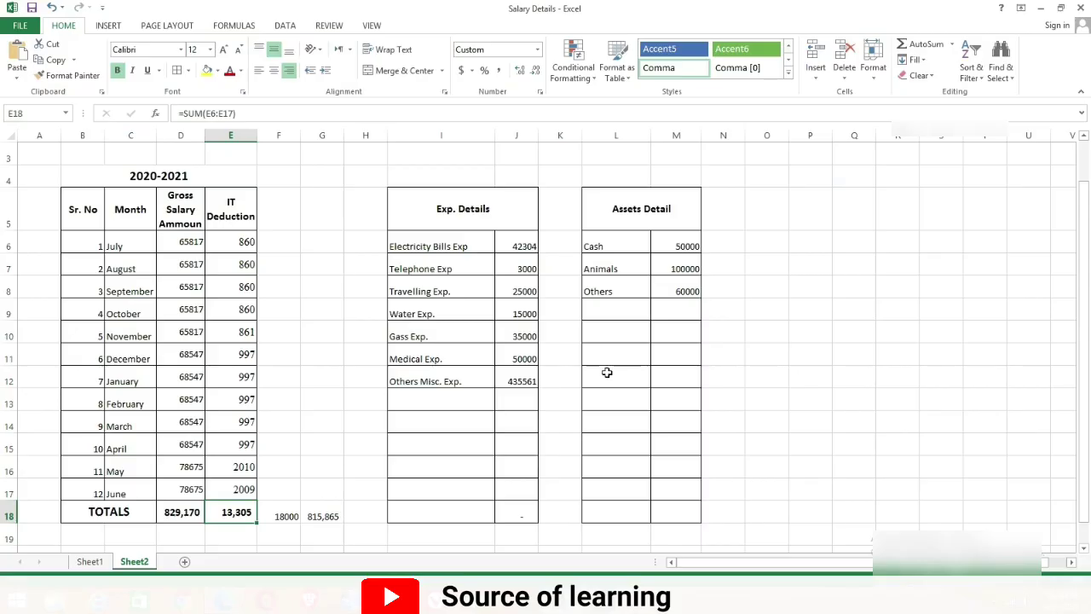
{"action": "left_click", "coordinate": [515, 247]}
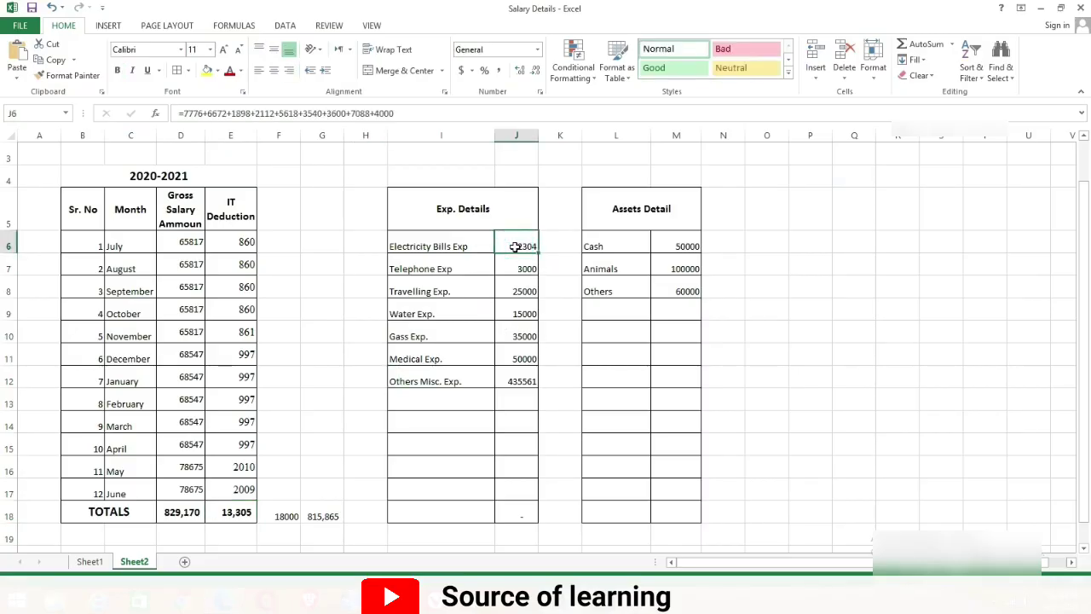
{"action": "key", "text": "ctrl+c"}
{"action": "key", "text": "alt+Tab"}
{"action": "key", "text": "ctrl+v"}
Paste the 3,000 telephone expense from J7 into Telephone and ready the travelling amount
{"action": "left_click", "coordinate": [294, 598]}
{"action": "key", "text": "Down"}
{"action": "key", "text": "ctrl+c"}
{"action": "left_click", "coordinate": [223, 599]}
{"action": "left_click", "coordinate": [725, 342]}
{"action": "key", "text": "ctrl+v"}
{"action": "left_click", "coordinate": [294, 598]}
{"action": "left_click", "coordinate": [223, 599]}
{"action": "left_click", "coordinate": [719, 284]}
Paste travelling 25,000, water 15,000 and gas 35,000 from the workbook into Personal Expenses
{"action": "key", "text": "ctrl+v"}
{"action": "left_click", "coordinate": [293, 598]}
{"action": "left_click", "coordinate": [519, 313]}
{"action": "key", "text": "ctrl+c"}
{"action": "left_click", "coordinate": [223, 599]}
{"action": "left_click", "coordinate": [730, 312]}
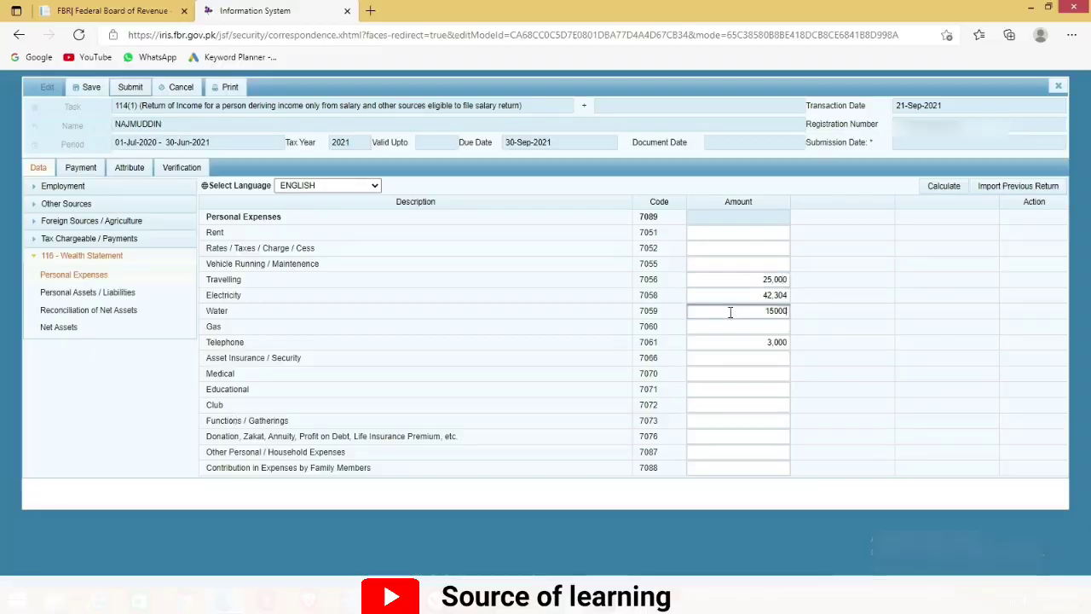
{"action": "left_click", "coordinate": [224, 600]}
{"action": "left_click", "coordinate": [730, 327]}
{"action": "key", "text": "ctrl+v"}
Enter the 50,000 medical expense from J11 and copy the miscellaneous amount from J12
{"action": "left_click", "coordinate": [294, 598]}
{"action": "left_click", "coordinate": [519, 358]}
{"action": "key", "text": "ctrl+c"}
{"action": "left_click", "coordinate": [706, 377]}
{"action": "key", "text": "ctrl+v"}
{"action": "left_click", "coordinate": [294, 598]}
{"action": "left_click", "coordinate": [517, 380]}
{"action": "key", "text": "ctrl+c"}
{"action": "left_click", "coordinate": [223, 599]}
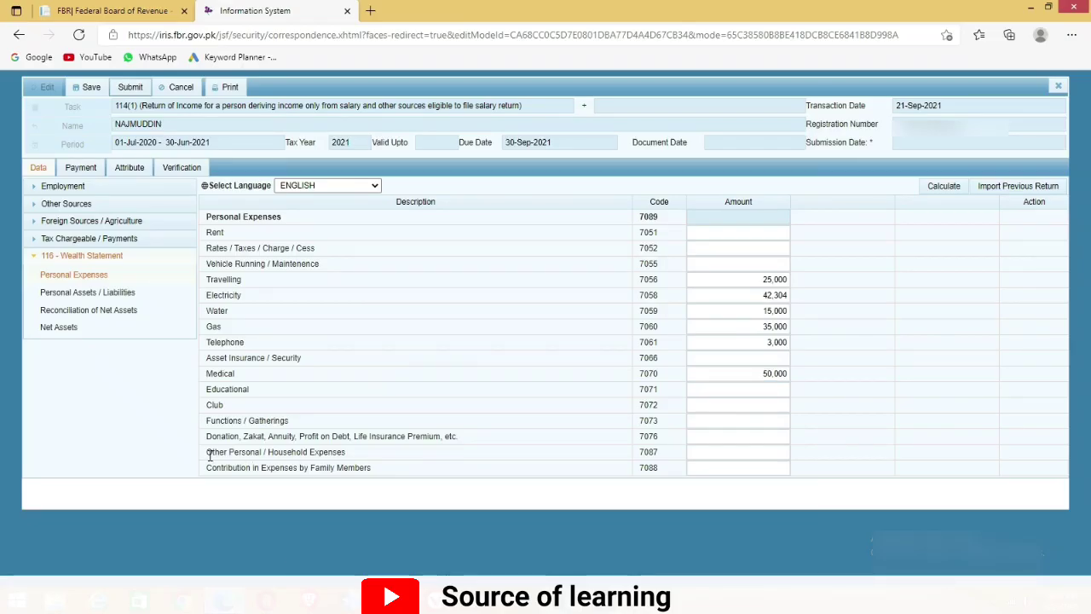
Enter 435,561 as Other Personal / Household Expenses (7087) and recalculate to 605,865
{"action": "left_click_drag", "start_coordinate": [213, 452], "coordinate": [309, 452]}
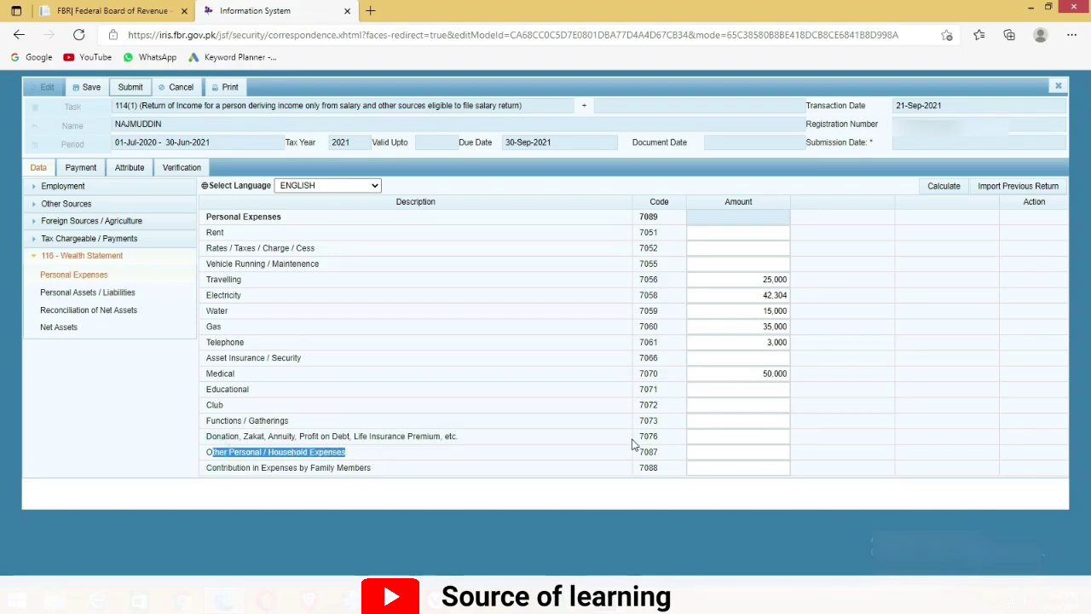
{"action": "left_click", "coordinate": [711, 452]}
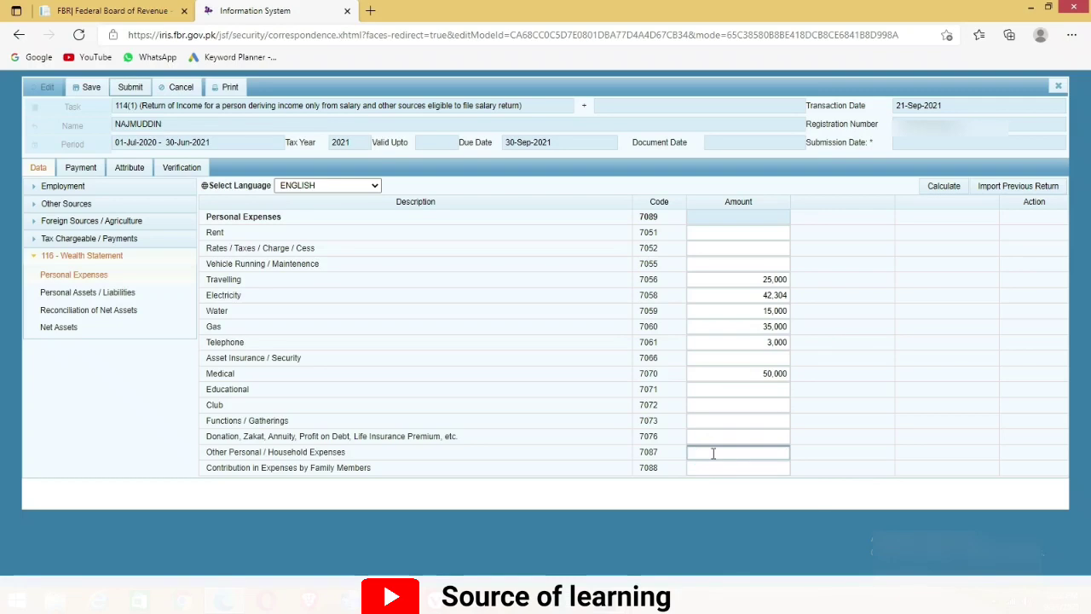
{"action": "left_click", "coordinate": [944, 187]}
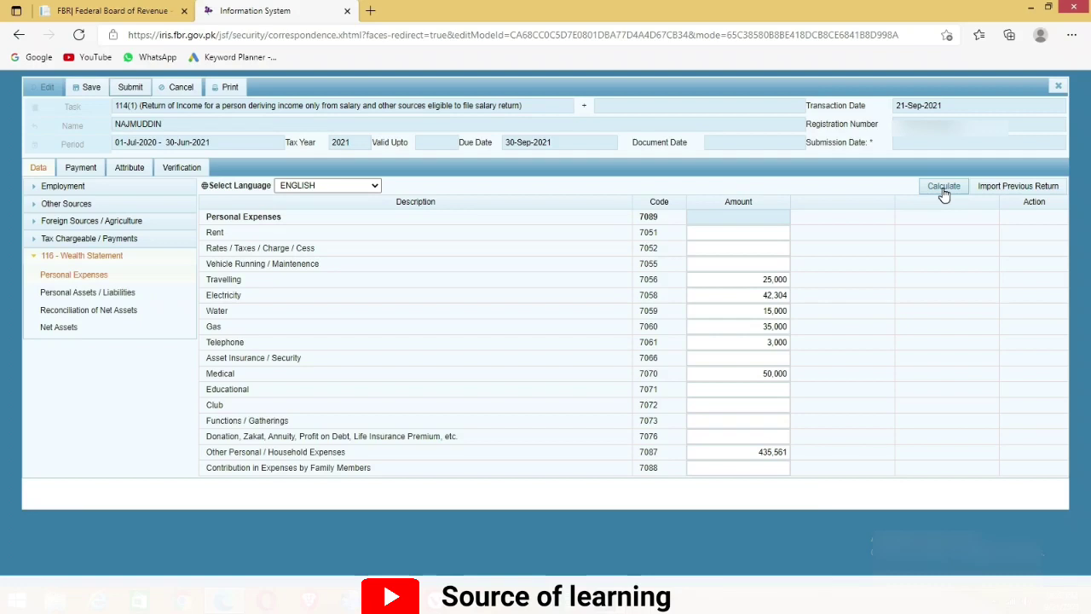
{"action": "left_click", "coordinate": [943, 188]}
{"action": "left_click", "coordinate": [943, 191]}
{"action": "left_click", "coordinate": [91, 294]}
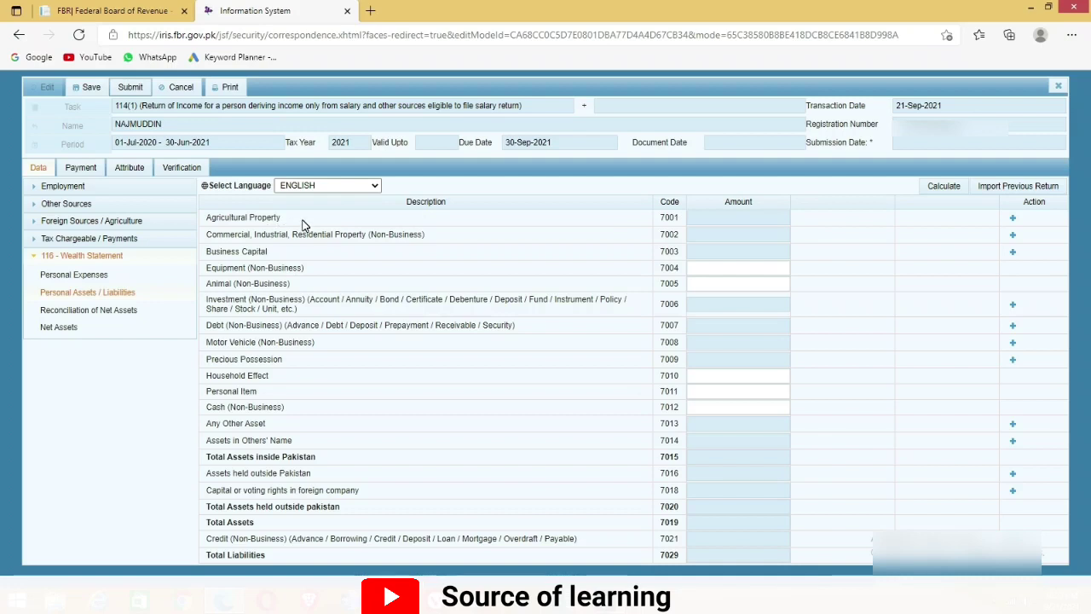
Enter 100,000 for Animal (Non-Business), code 7005, after checking the property details form
{"action": "left_click", "coordinate": [1012, 218]}
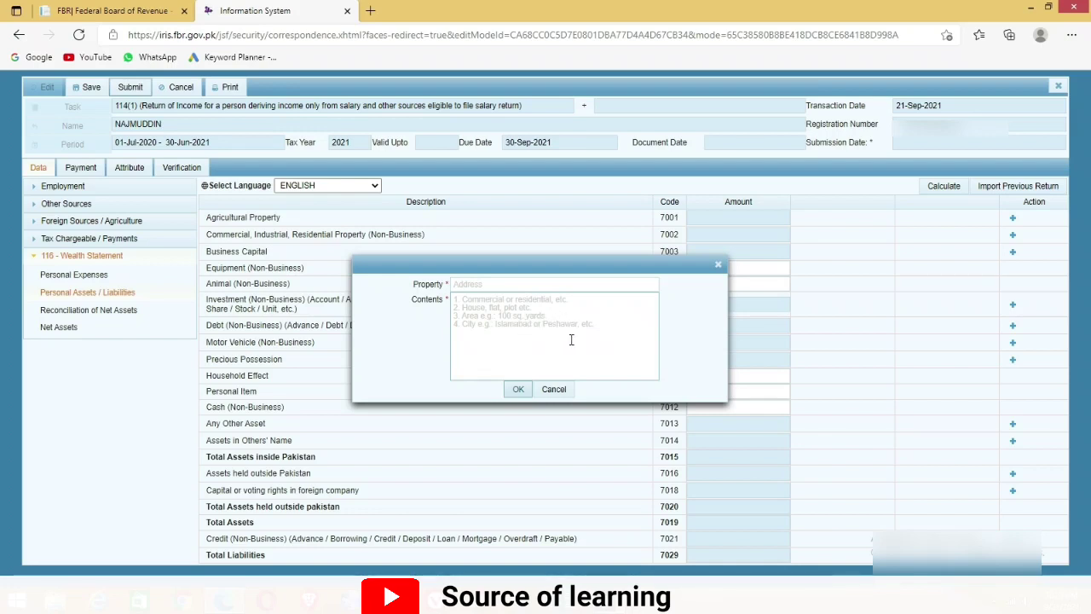
{"action": "left_click", "coordinate": [718, 265]}
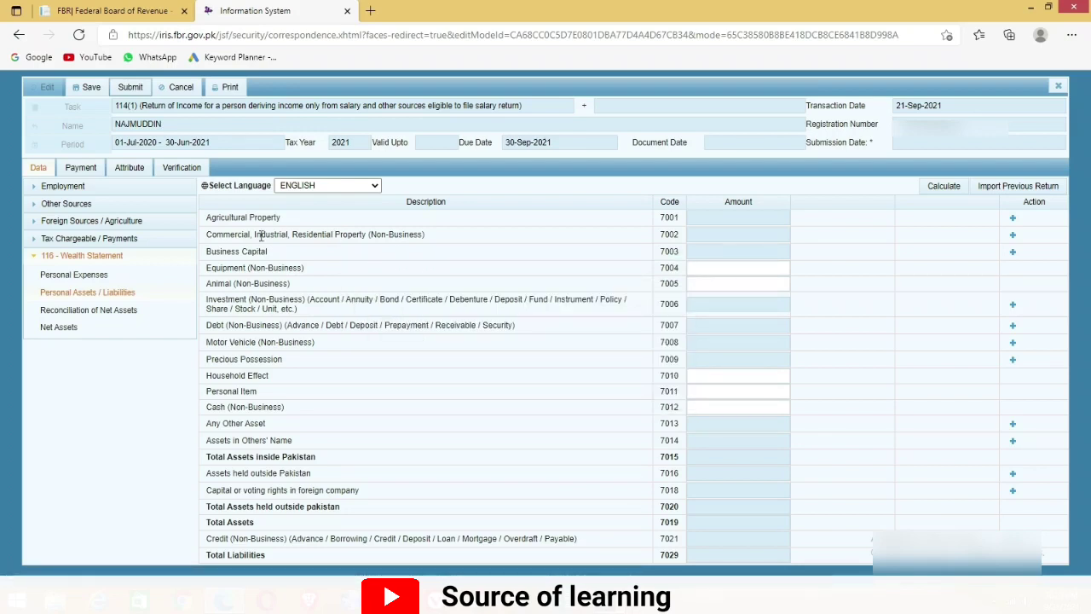
{"action": "left_click_drag", "start_coordinate": [207, 238], "coordinate": [423, 235]}
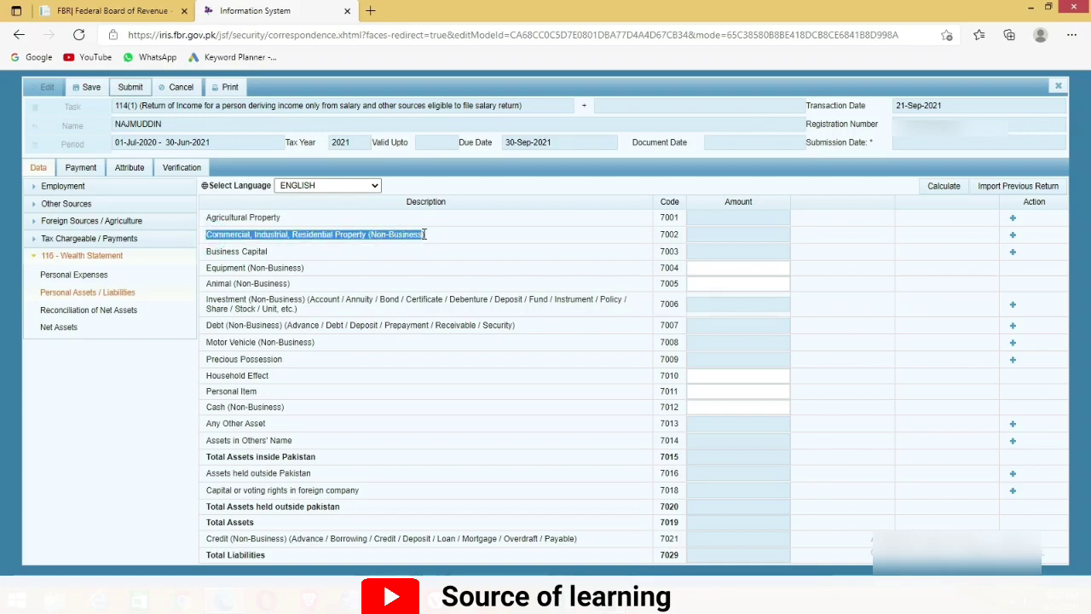
{"action": "left_click_drag", "start_coordinate": [205, 252], "coordinate": [269, 256]}
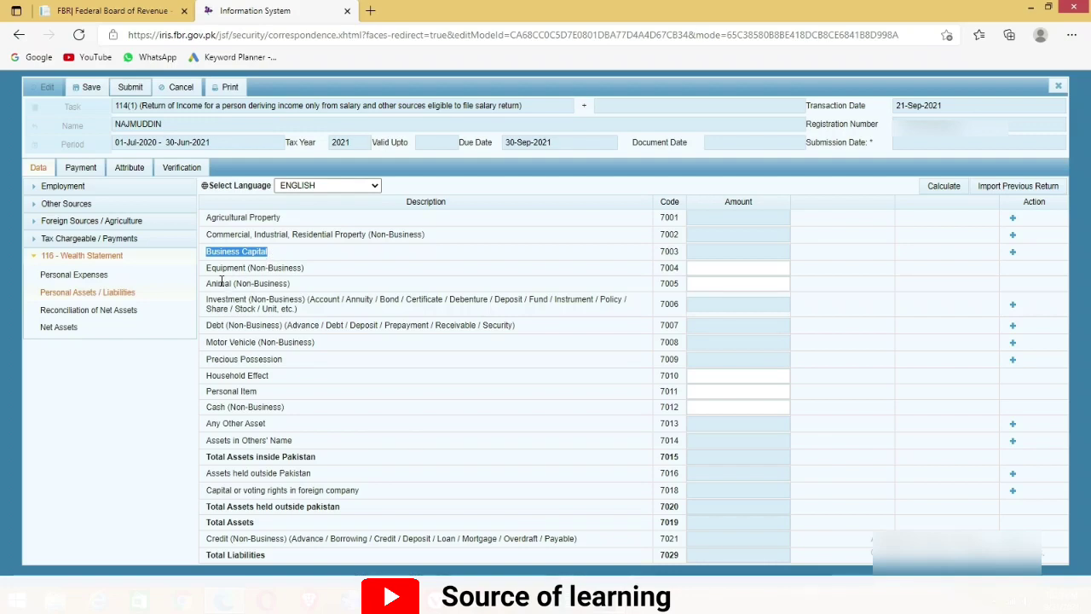
{"action": "left_click_drag", "start_coordinate": [207, 269], "coordinate": [310, 269]}
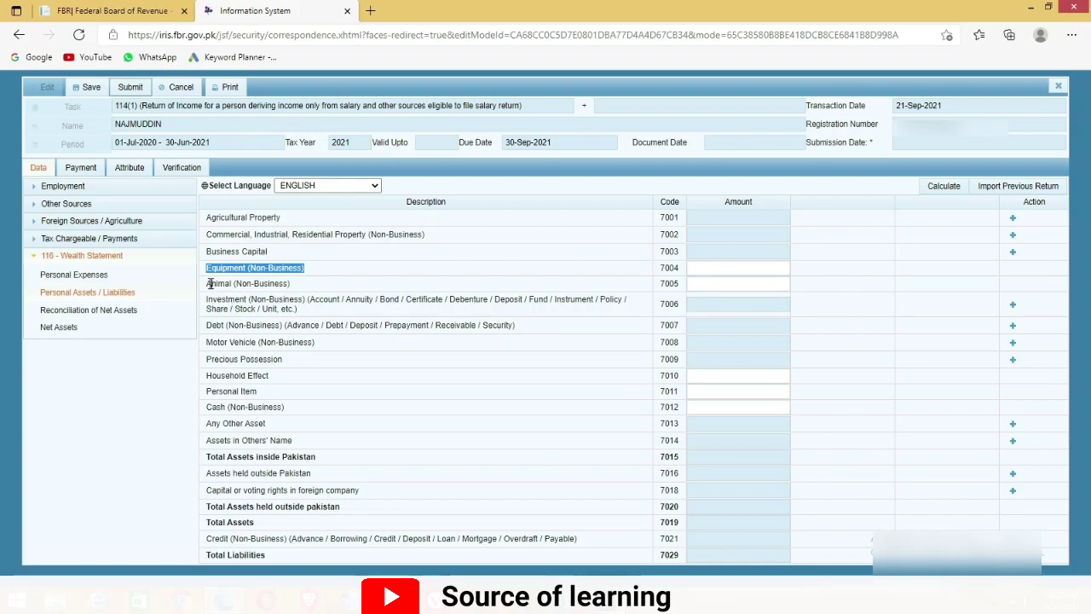
{"action": "left_click_drag", "start_coordinate": [207, 283], "coordinate": [303, 290]}
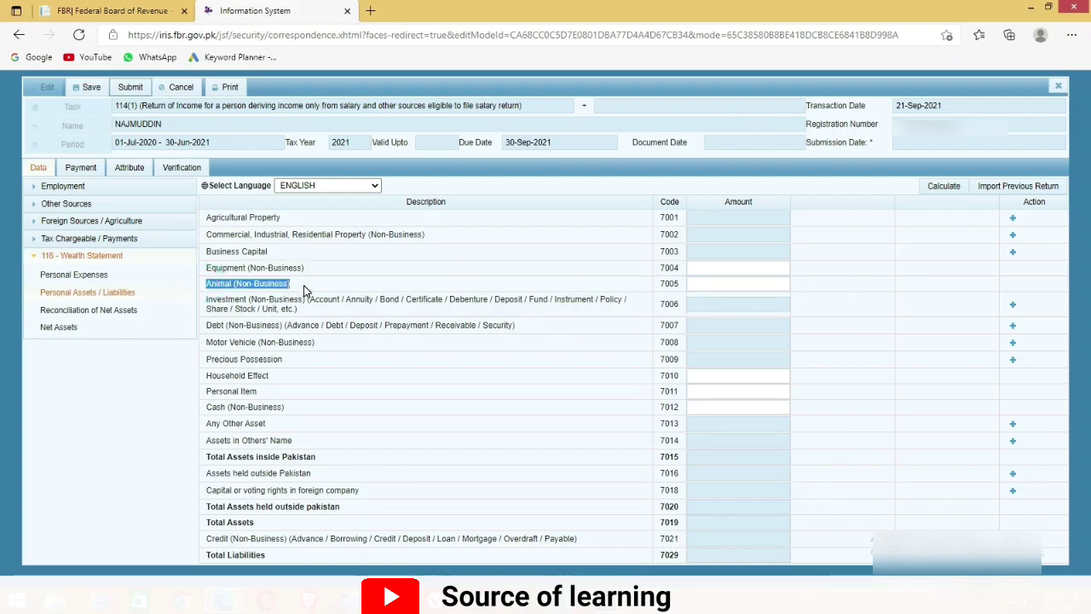
{"action": "left_click", "coordinate": [701, 285]}
{"action": "left_click", "coordinate": [701, 284]}
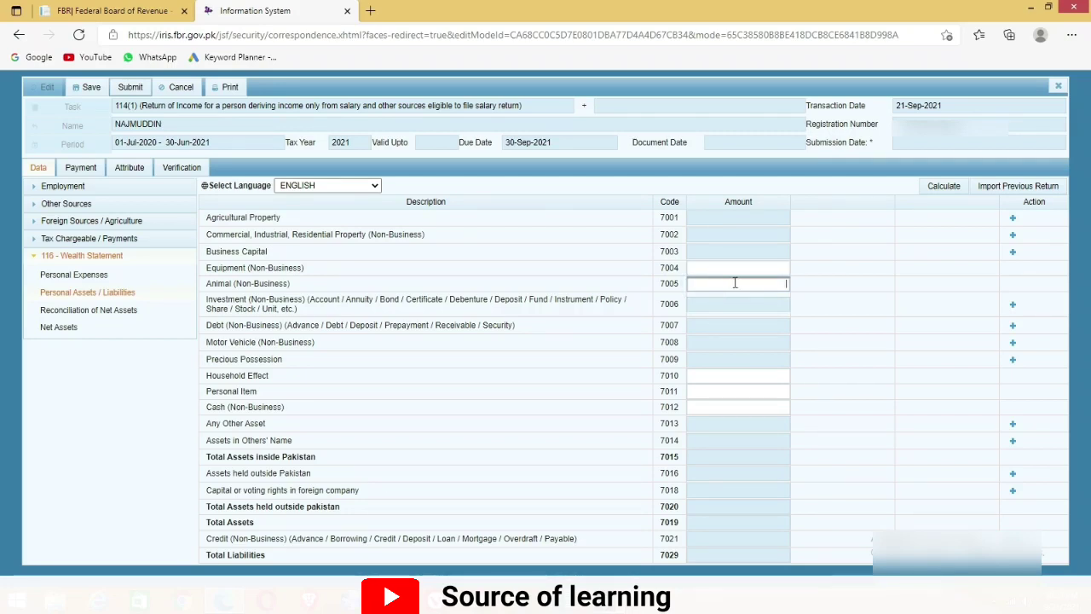
{"action": "type", "text": "100000"}
{"action": "left_click", "coordinate": [267, 300]}
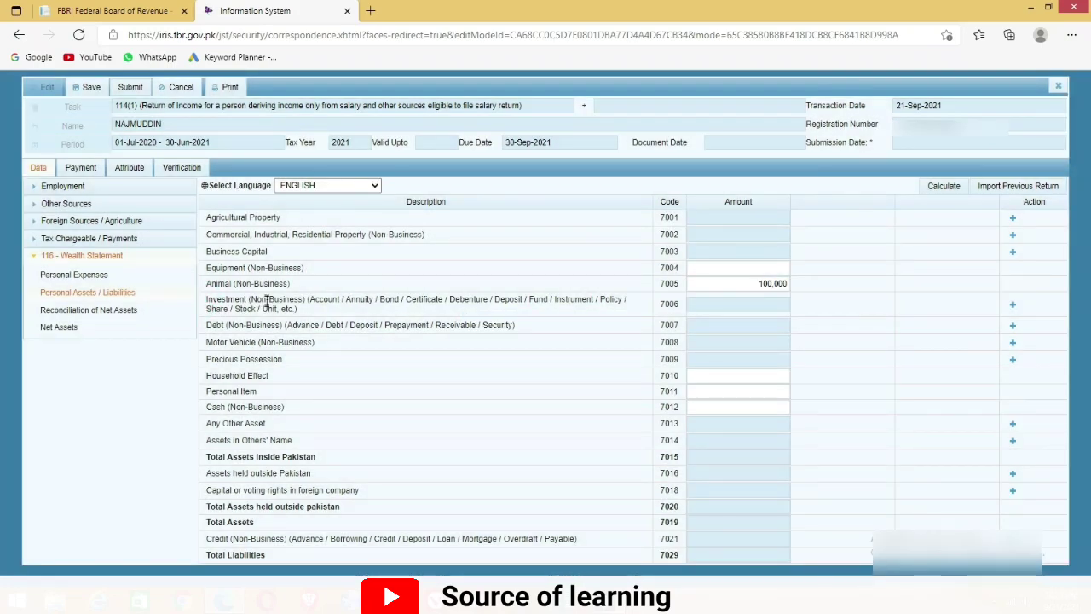
Enter 50,000 as Cash, code 7012, after reviewing the other asset rows
{"action": "left_click_drag", "start_coordinate": [205, 300], "coordinate": [309, 317]}
{"action": "left_click_drag", "start_coordinate": [205, 342], "coordinate": [315, 342]}
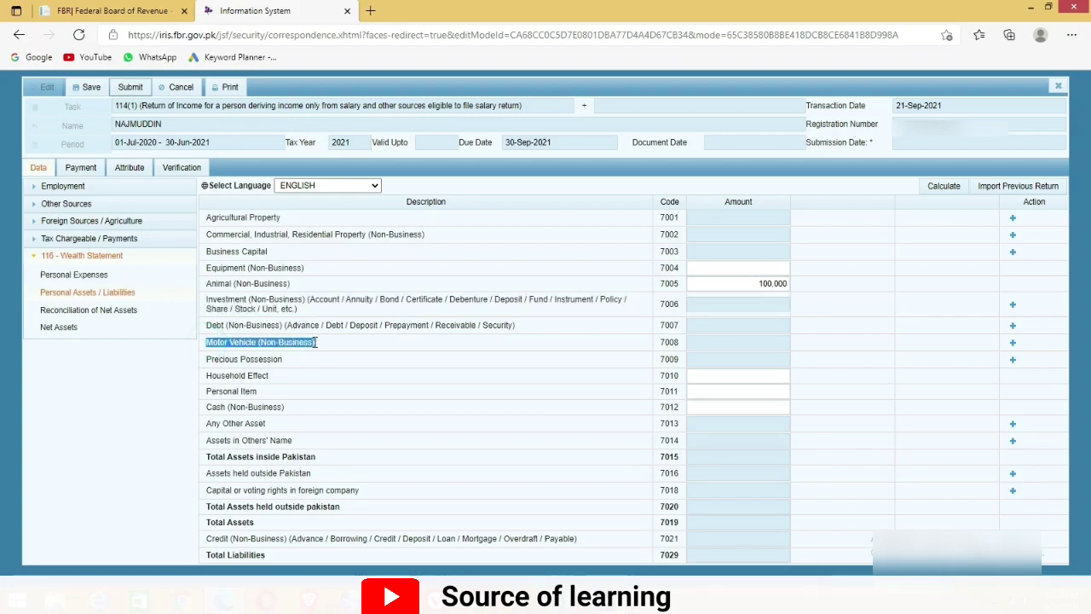
{"action": "left_click", "coordinate": [207, 359]}
{"action": "left_click_drag", "start_coordinate": [246, 360], "coordinate": [290, 362]}
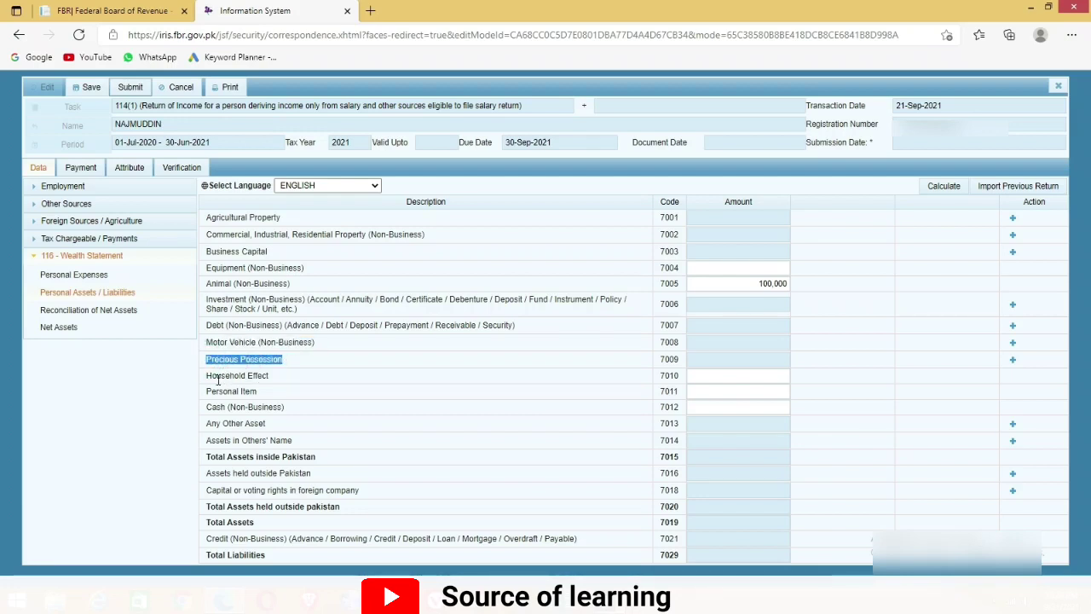
{"action": "left_click_drag", "start_coordinate": [207, 376], "coordinate": [278, 385]}
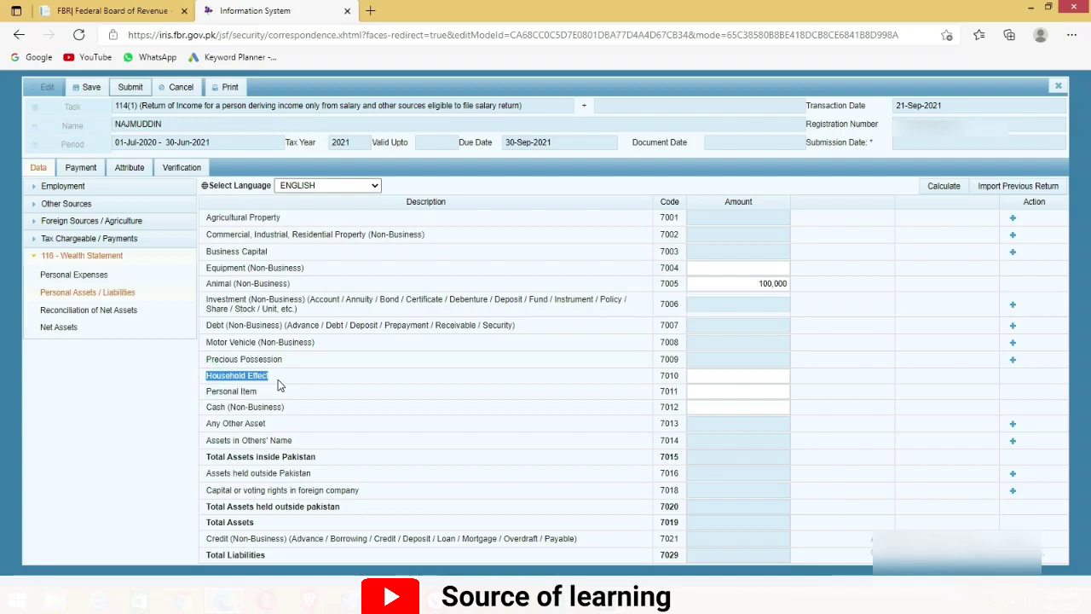
{"action": "left_click", "coordinate": [207, 392]}
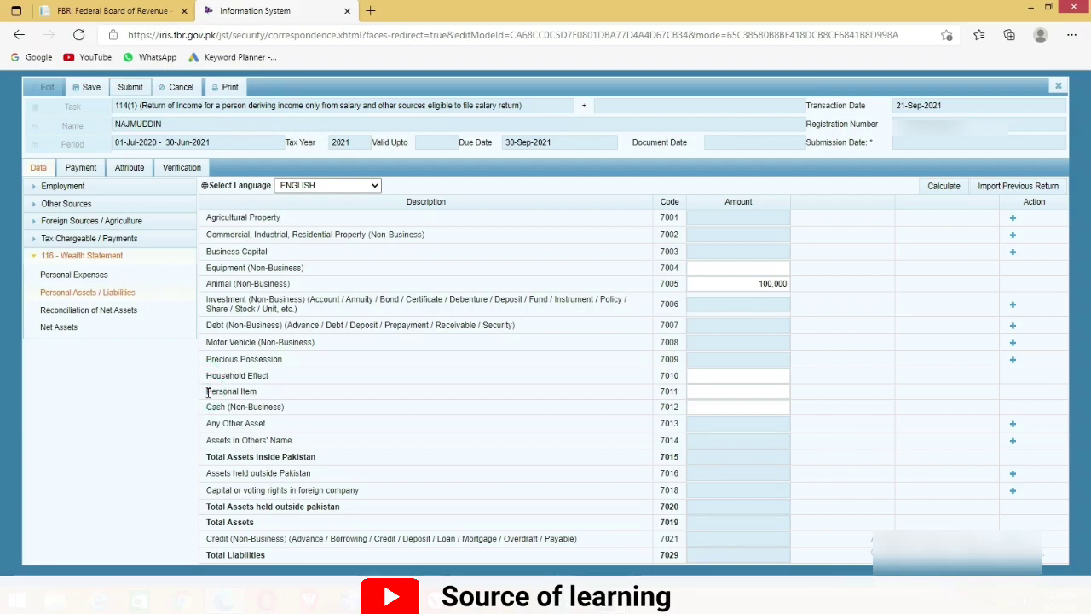
{"action": "left_click_drag", "start_coordinate": [207, 392], "coordinate": [284, 409]}
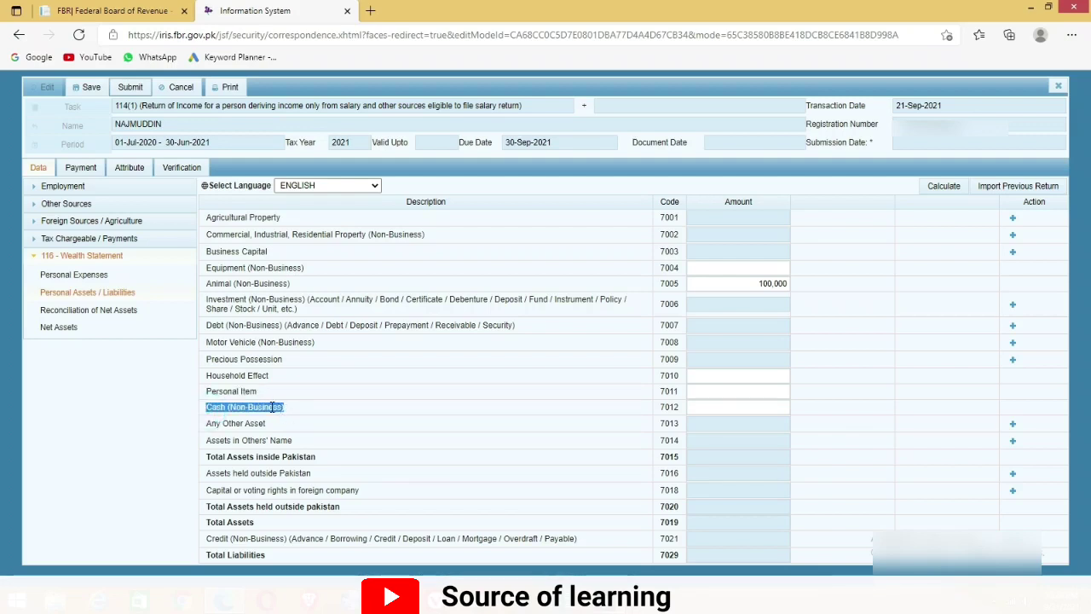
{"action": "left_click", "coordinate": [721, 406]}
{"action": "type", "text": "500000"}
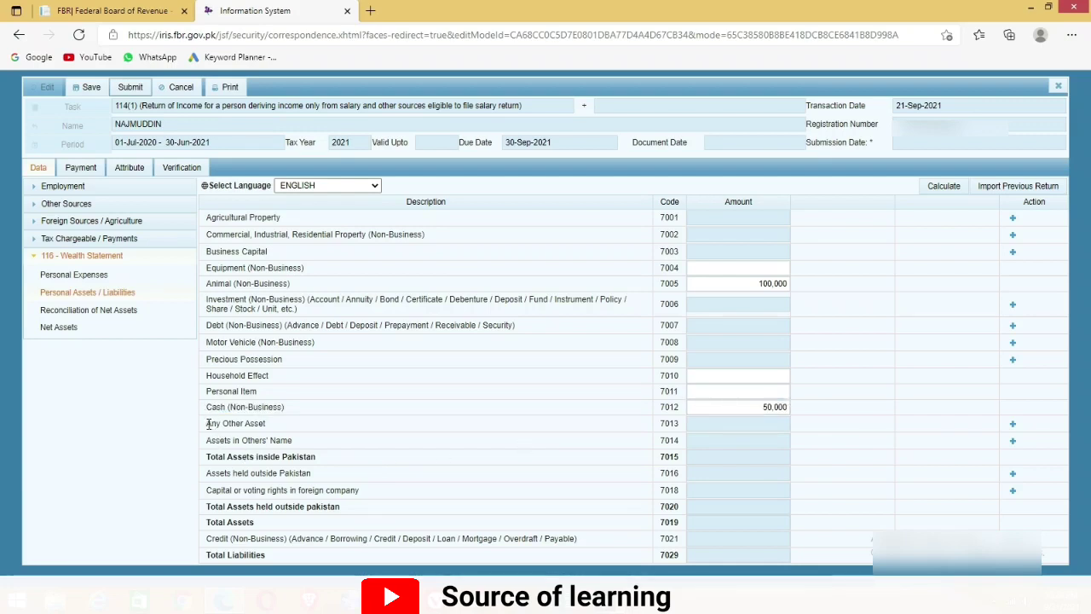
Recalculate assets to a 150,000 total and bring up Reconciliation of Net Assets
{"action": "left_click_drag", "start_coordinate": [206, 423], "coordinate": [273, 430]}
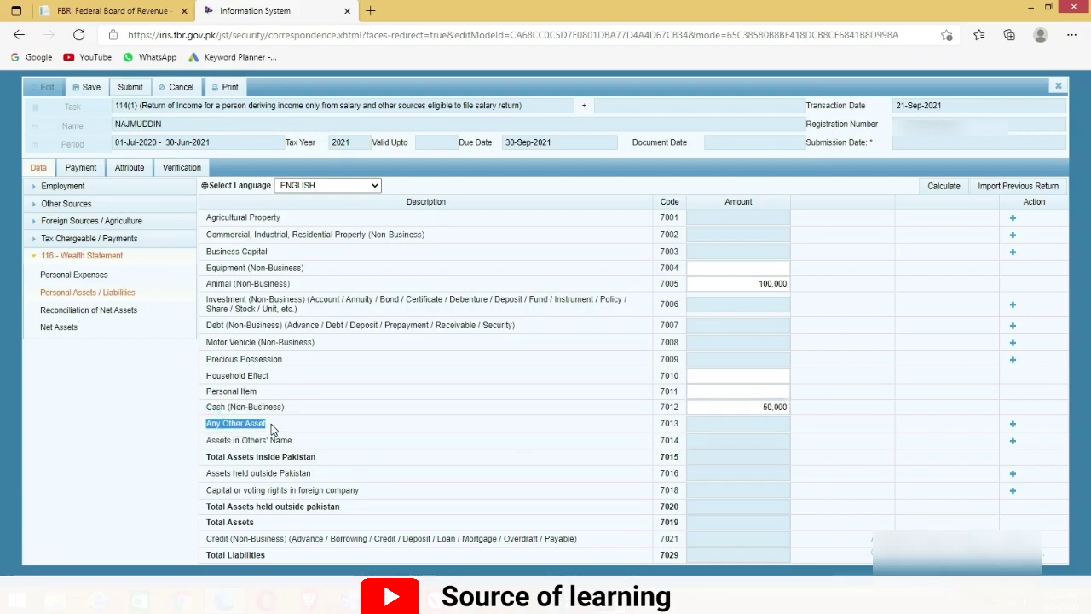
{"action": "left_click", "coordinate": [1013, 425]}
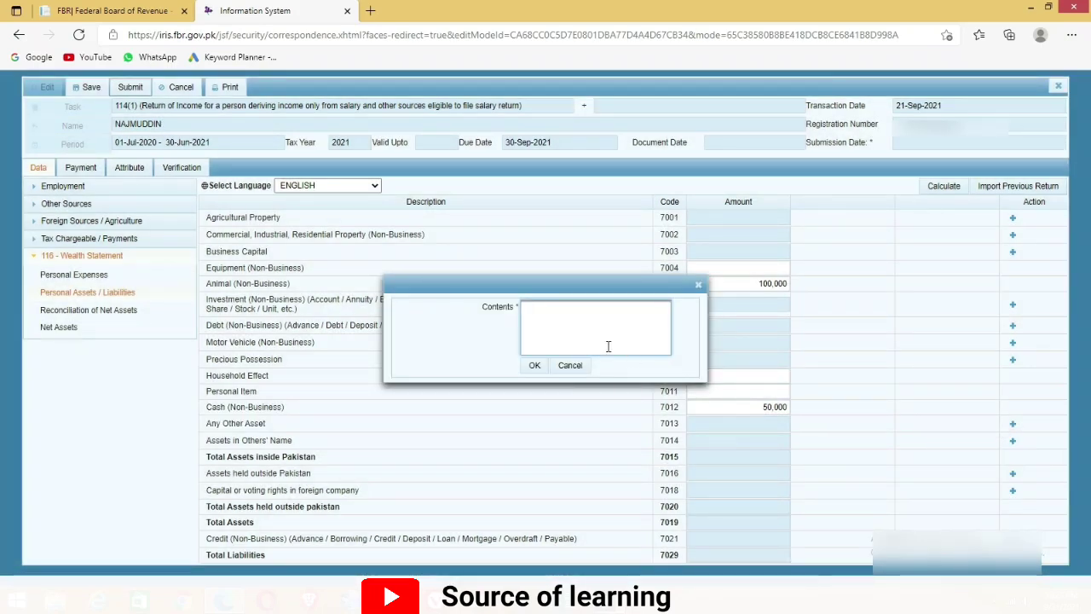
{"action": "left_click", "coordinate": [698, 284]}
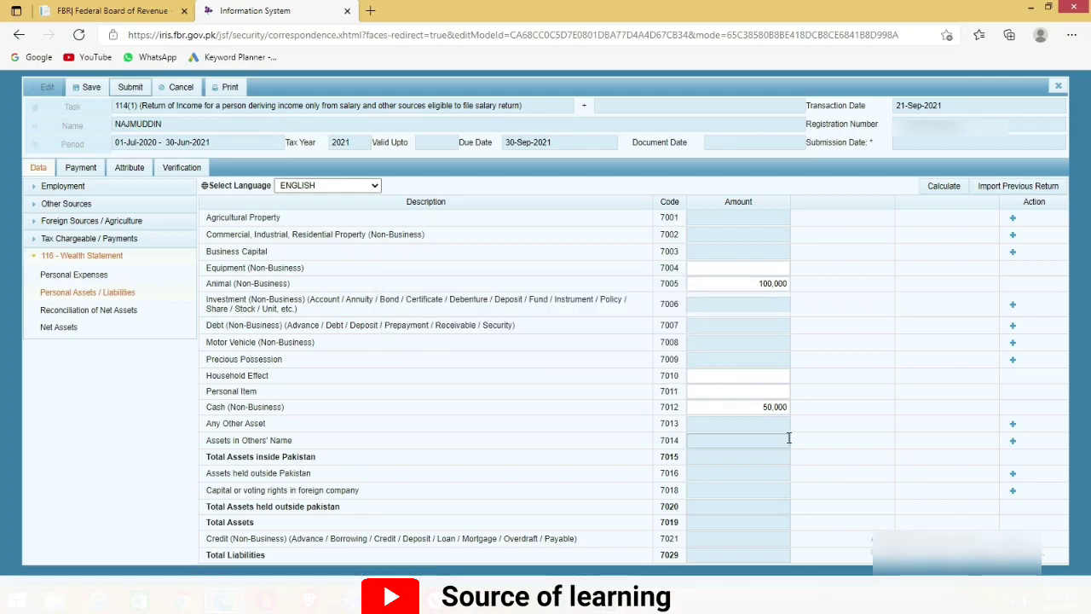
{"action": "left_click", "coordinate": [942, 187]}
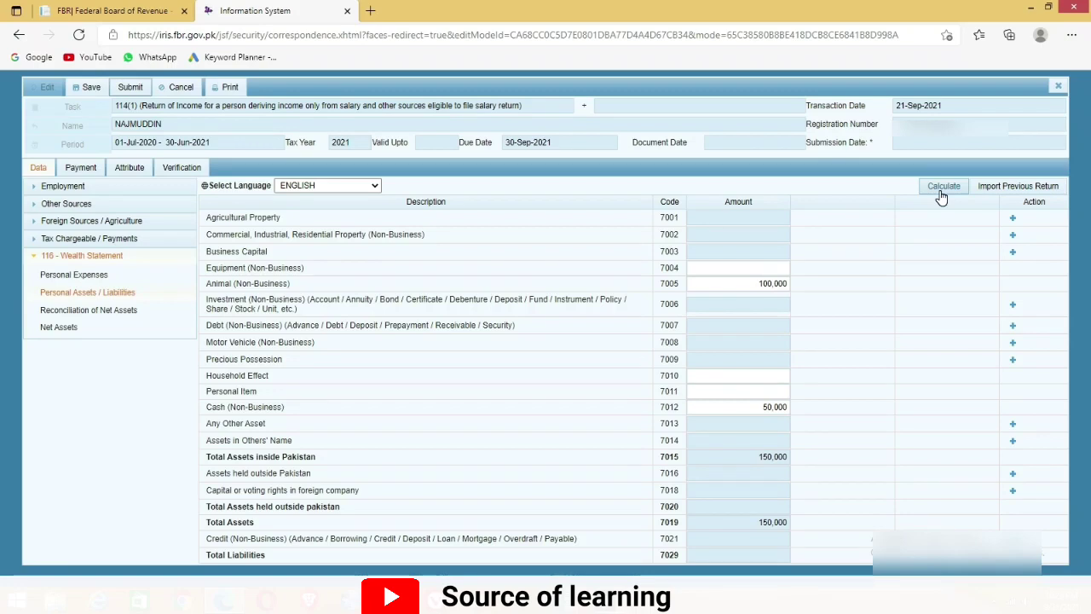
{"action": "left_click", "coordinate": [940, 189]}
{"action": "left_click_drag", "start_coordinate": [205, 539], "coordinate": [577, 538]}
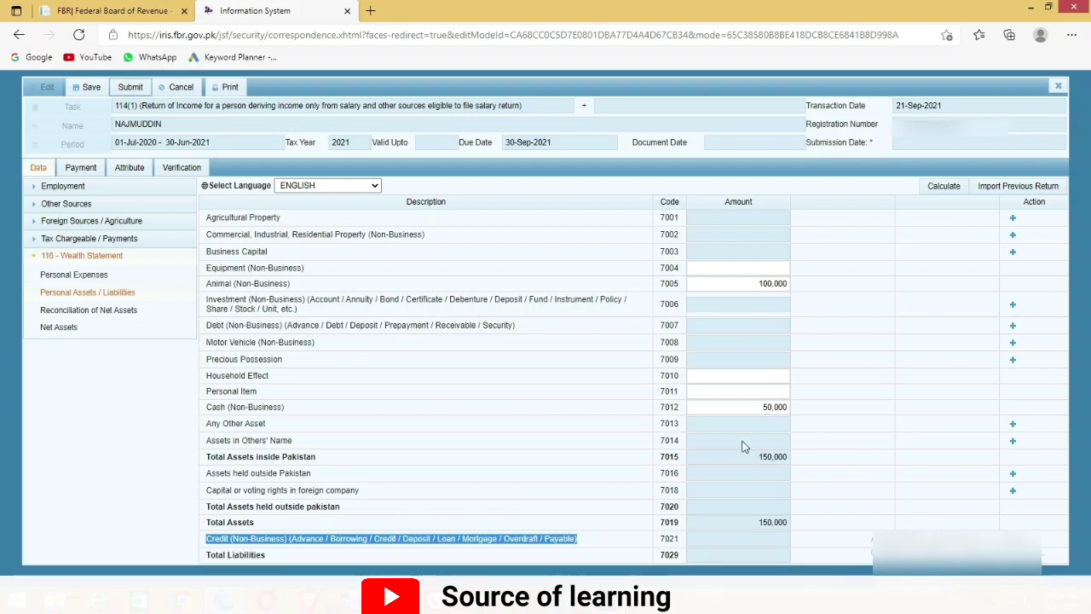
{"action": "left_click", "coordinate": [85, 311]}
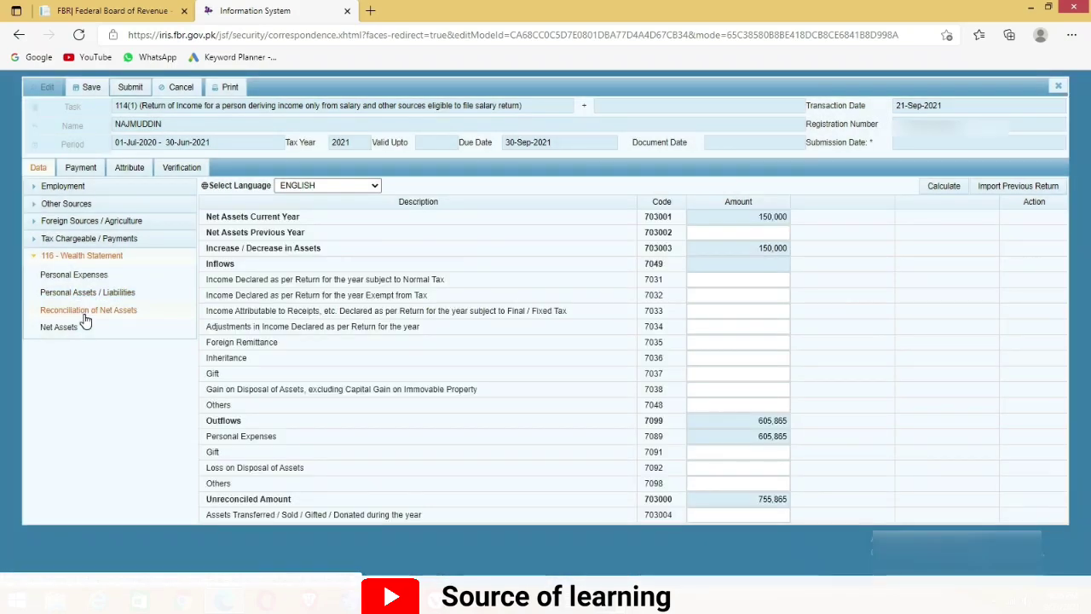
{"action": "left_click_drag", "start_coordinate": [206, 279], "coordinate": [449, 288]}
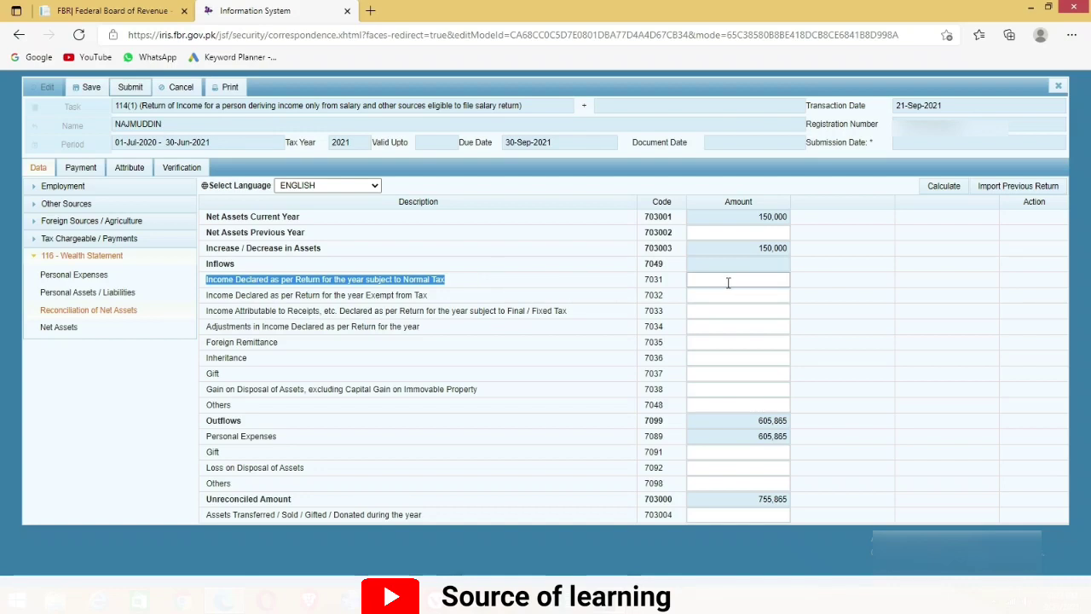
Confirm the 811,170 salary as income declared subject to normal tax (7031)
{"action": "left_click", "coordinate": [36, 195]}
{"action": "left_click", "coordinate": [52, 207]}
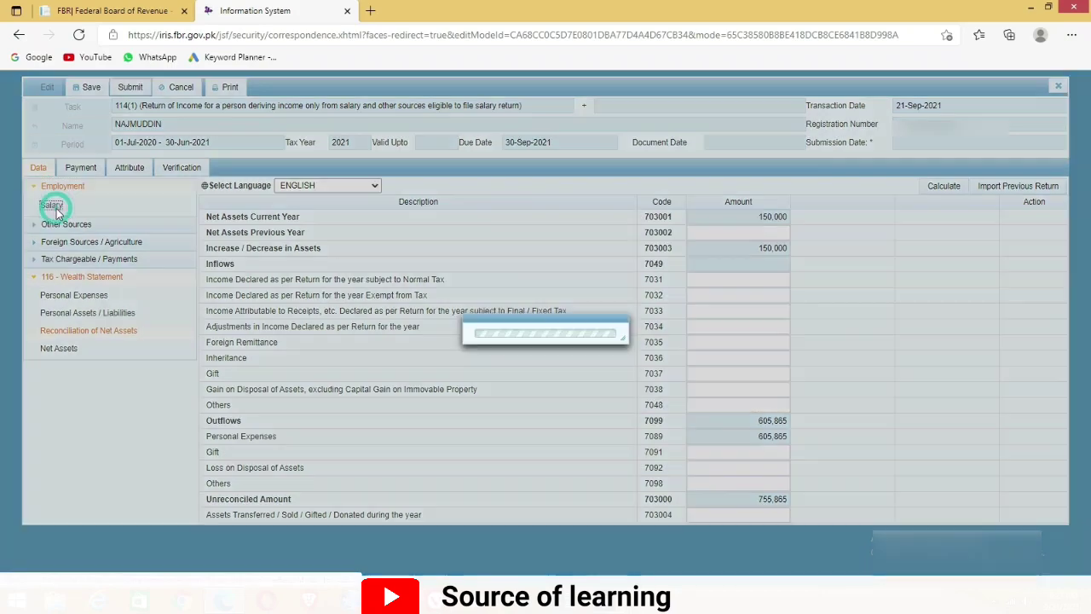
{"action": "left_click_drag", "start_coordinate": [968, 220], "coordinate": [999, 219]}
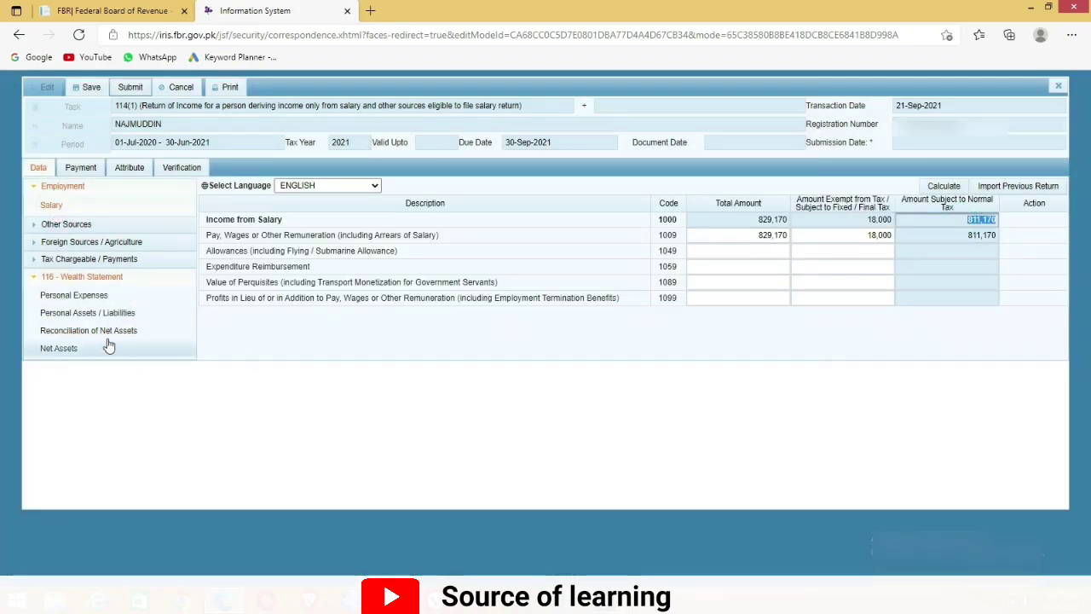
{"action": "left_click", "coordinate": [66, 329]}
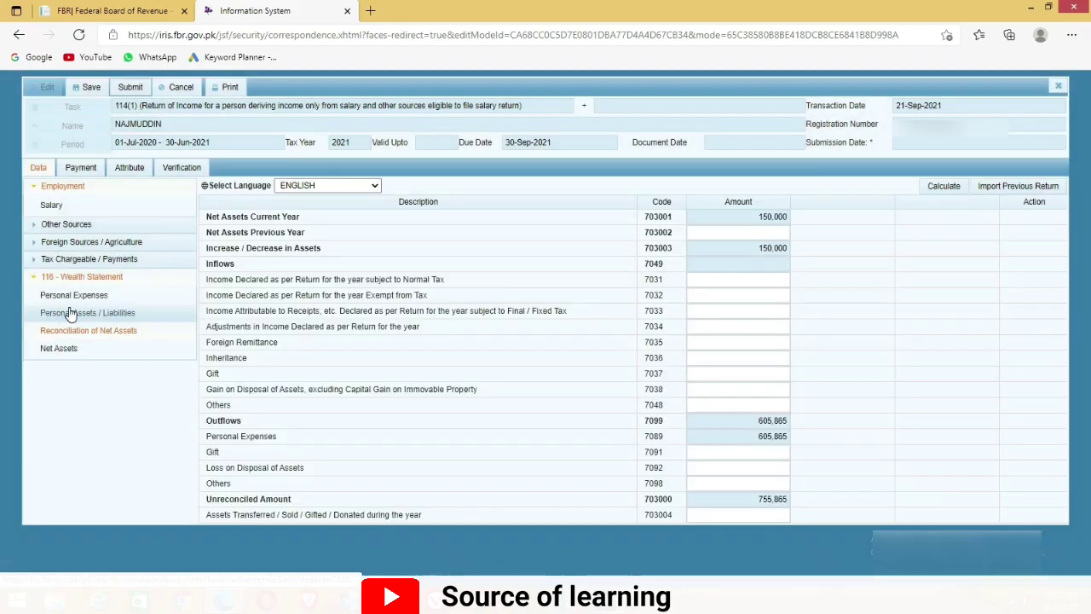
{"action": "left_click", "coordinate": [725, 279]}
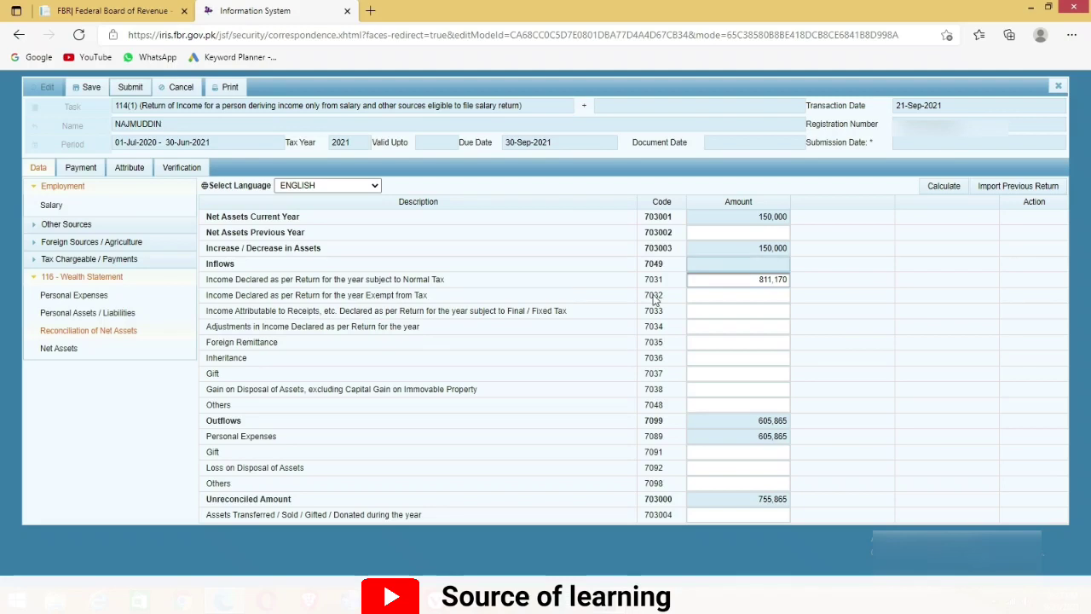
{"action": "left_click", "coordinate": [202, 298]}
Enter 18,000 as income exempt from tax (7032) and recalculate to -73,305 unreconciled
{"action": "left_click_drag", "start_coordinate": [204, 301], "coordinate": [425, 294]}
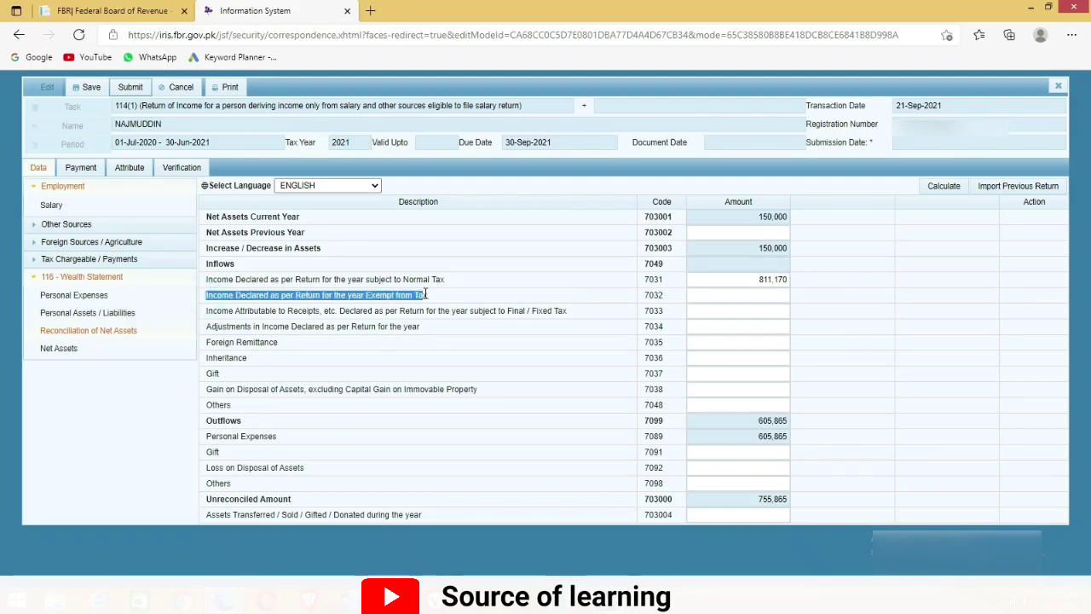
{"action": "left_click", "coordinate": [751, 296]}
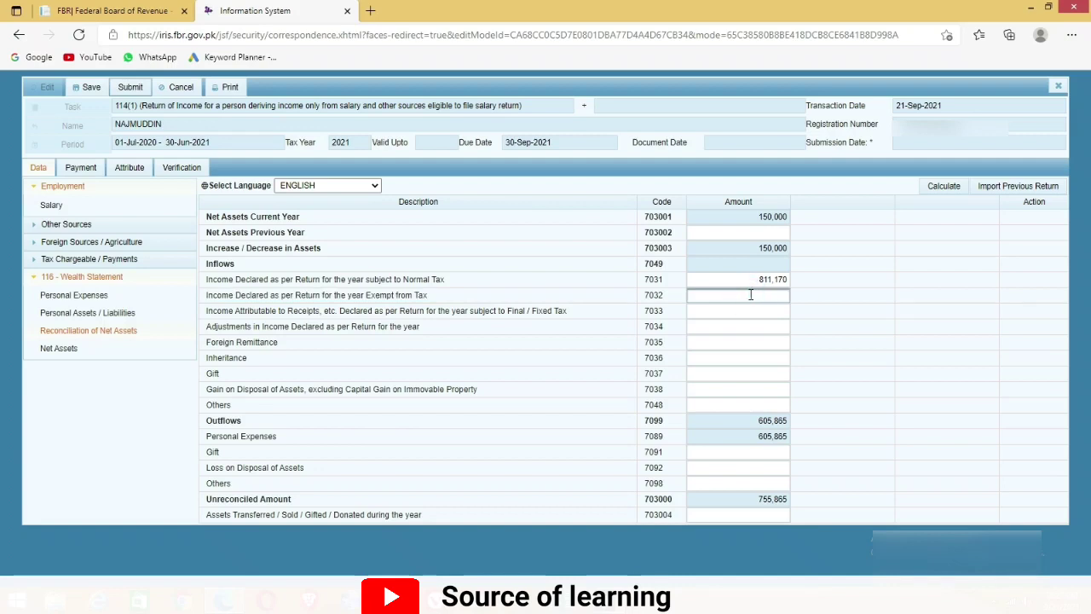
{"action": "left_click", "coordinate": [942, 188]}
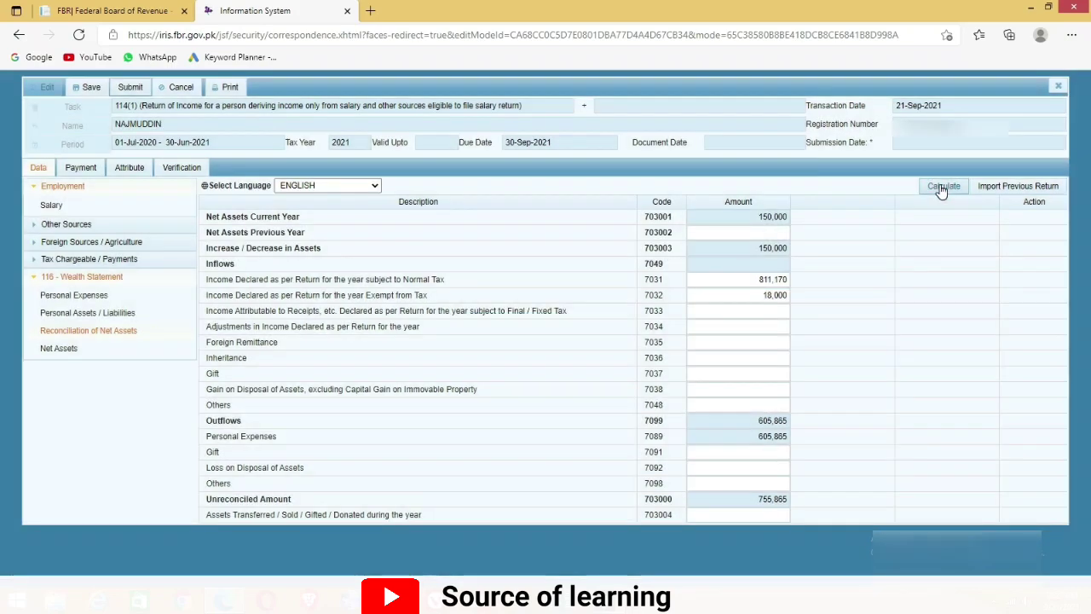
{"action": "left_click", "coordinate": [942, 187]}
{"action": "left_click_drag", "start_coordinate": [302, 503], "coordinate": [202, 509]}
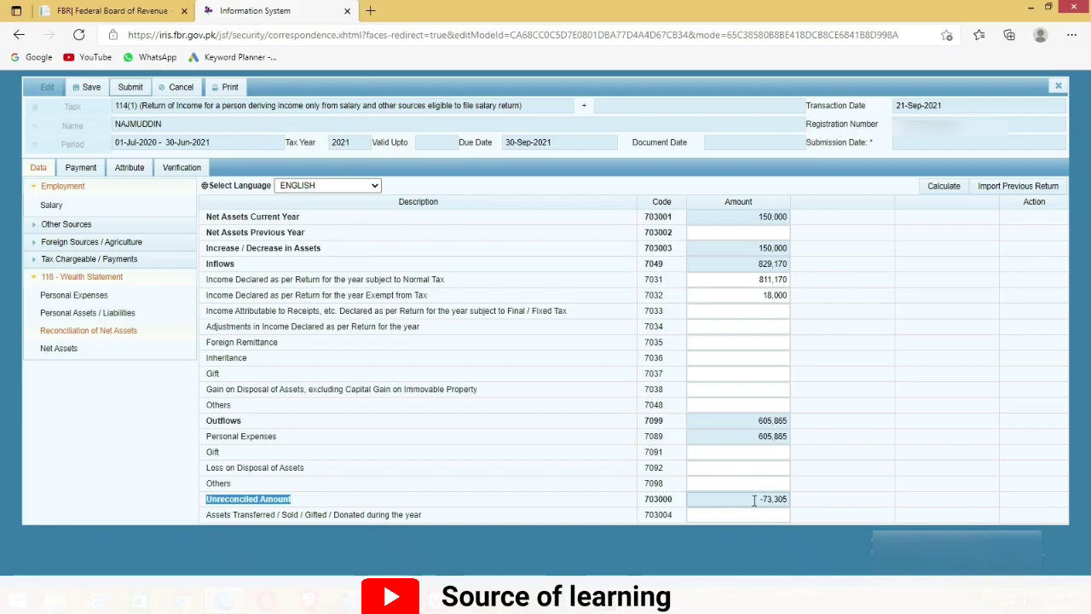
{"action": "left_click_drag", "start_coordinate": [753, 500], "coordinate": [798, 503]}
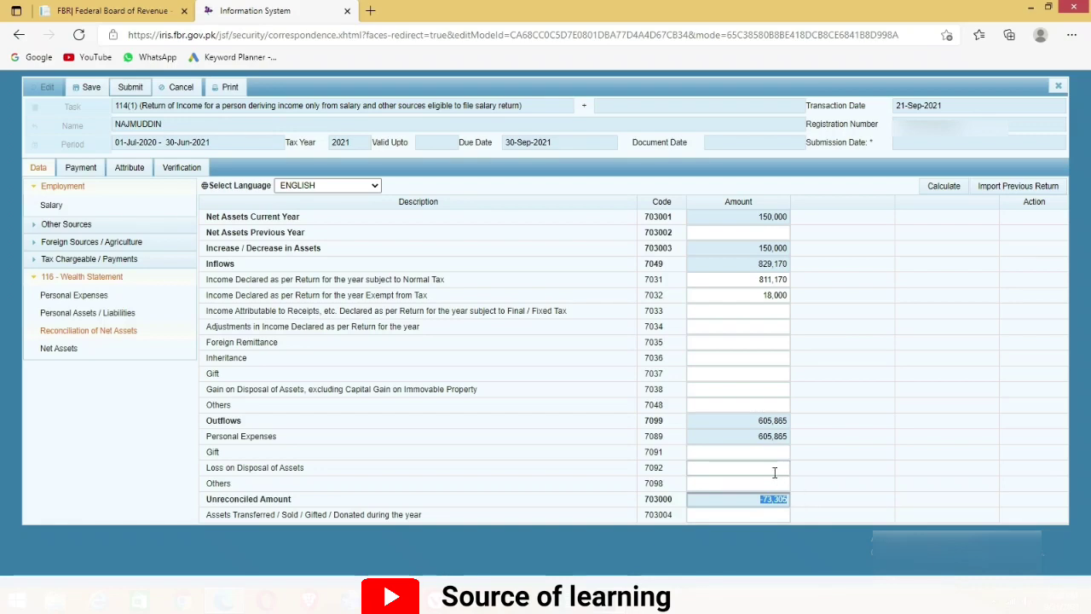
{"action": "left_click", "coordinate": [104, 313]}
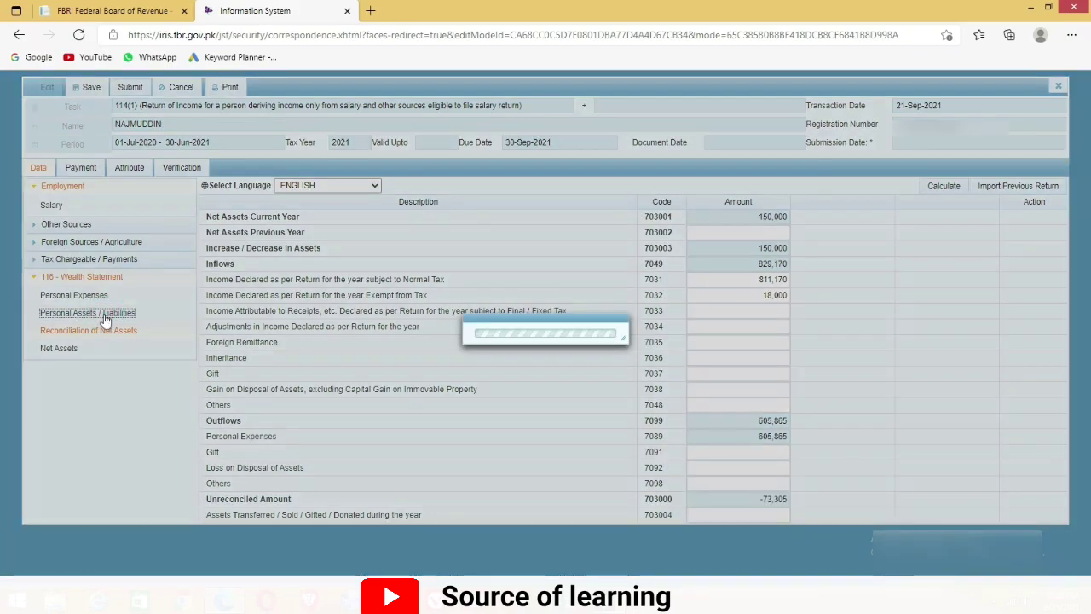
Change other household expenses (7087) to 508,866 so personal expenses total 679,170
{"action": "left_click", "coordinate": [73, 295]}
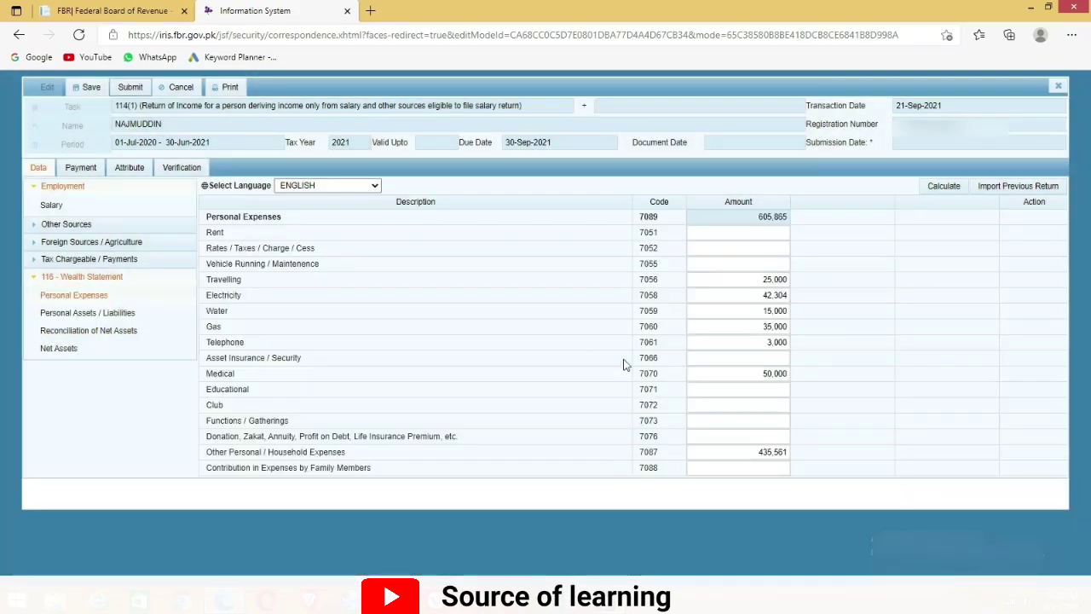
{"action": "left_click_drag", "start_coordinate": [738, 453], "coordinate": [799, 457]}
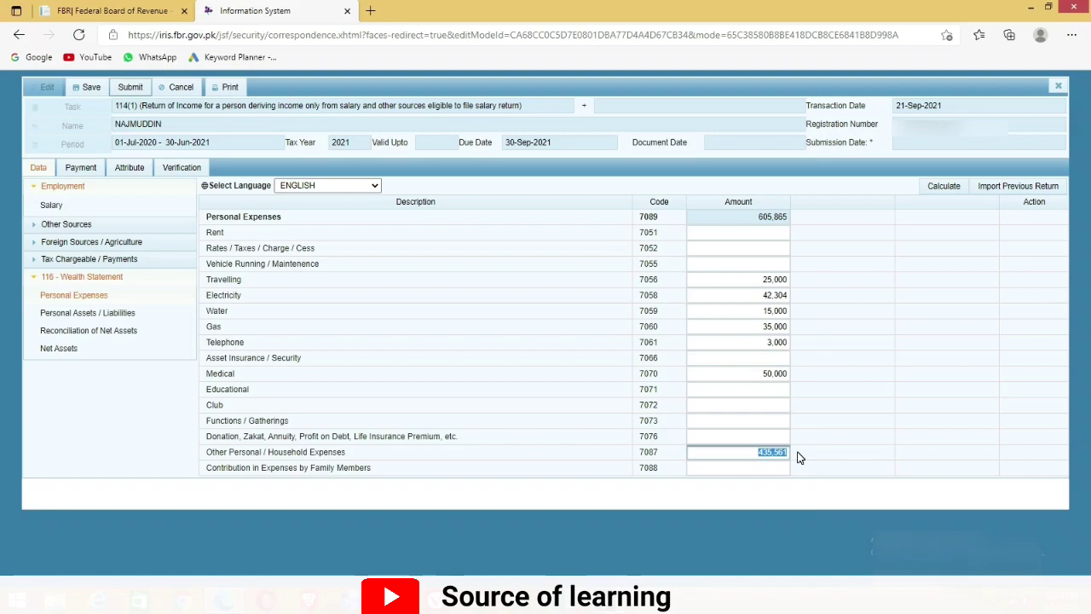
{"action": "type", "text": "9"}
{"action": "left_click", "coordinate": [943, 193]}
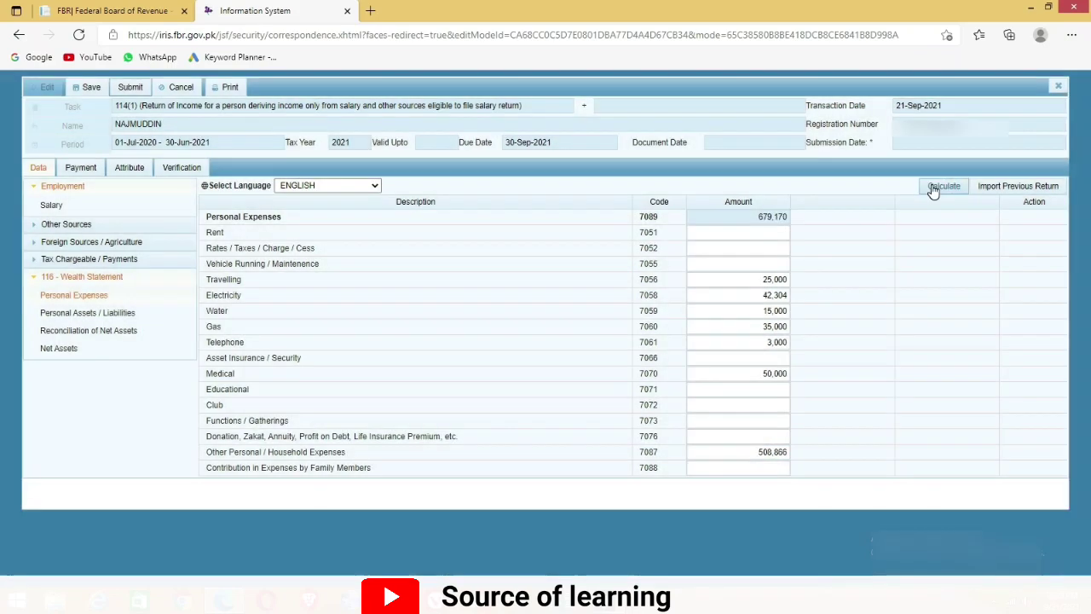
Recalculate the net assets reconciliation to 0 unreconciled and save the return
{"action": "left_click", "coordinate": [83, 333]}
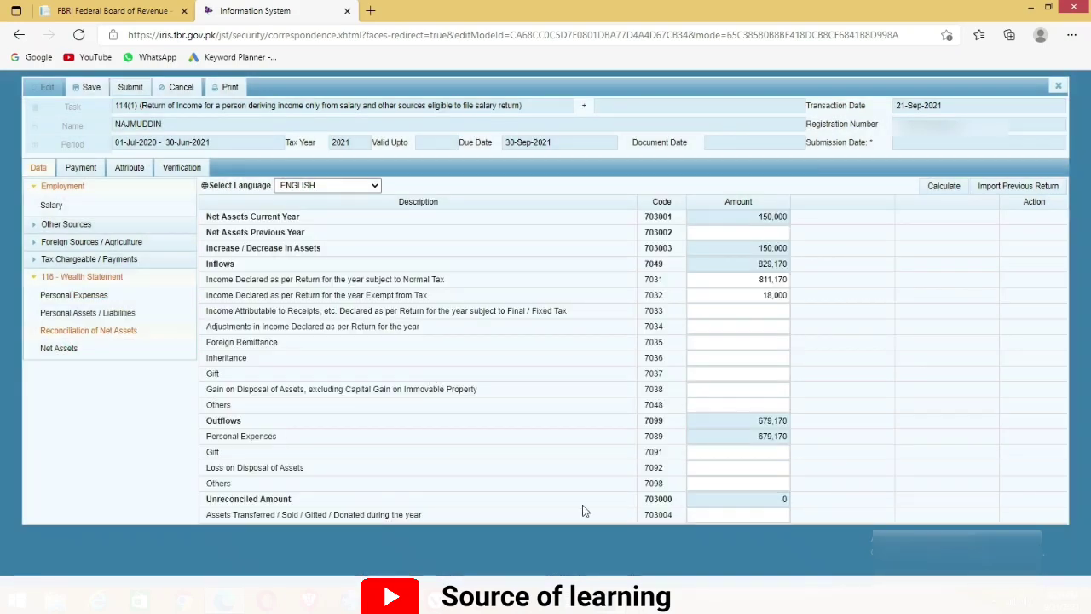
{"action": "left_click", "coordinate": [944, 191]}
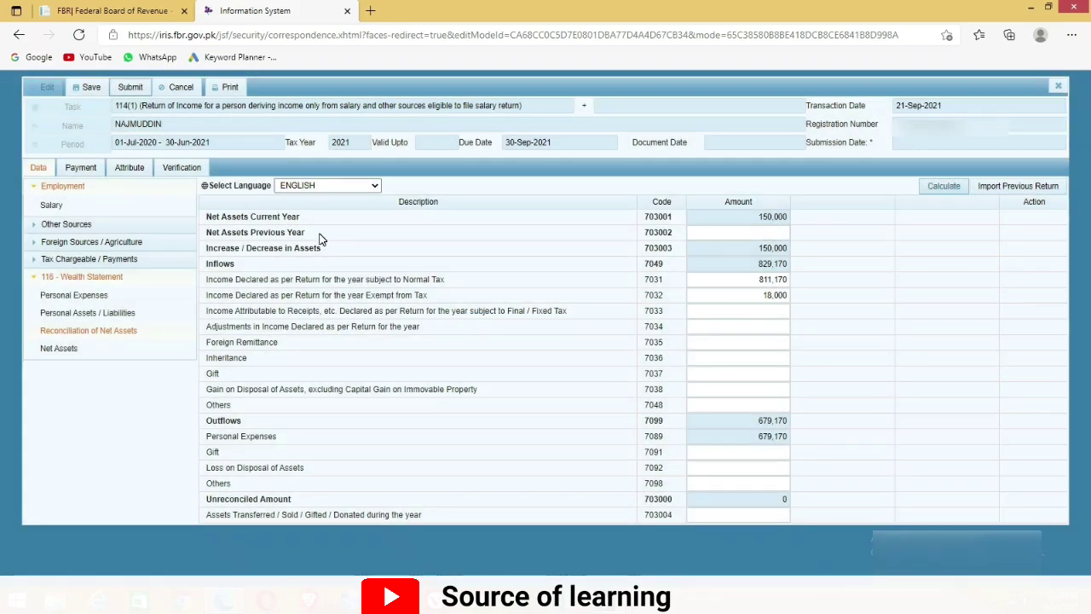
{"action": "left_click_drag", "start_coordinate": [320, 239], "coordinate": [222, 242]}
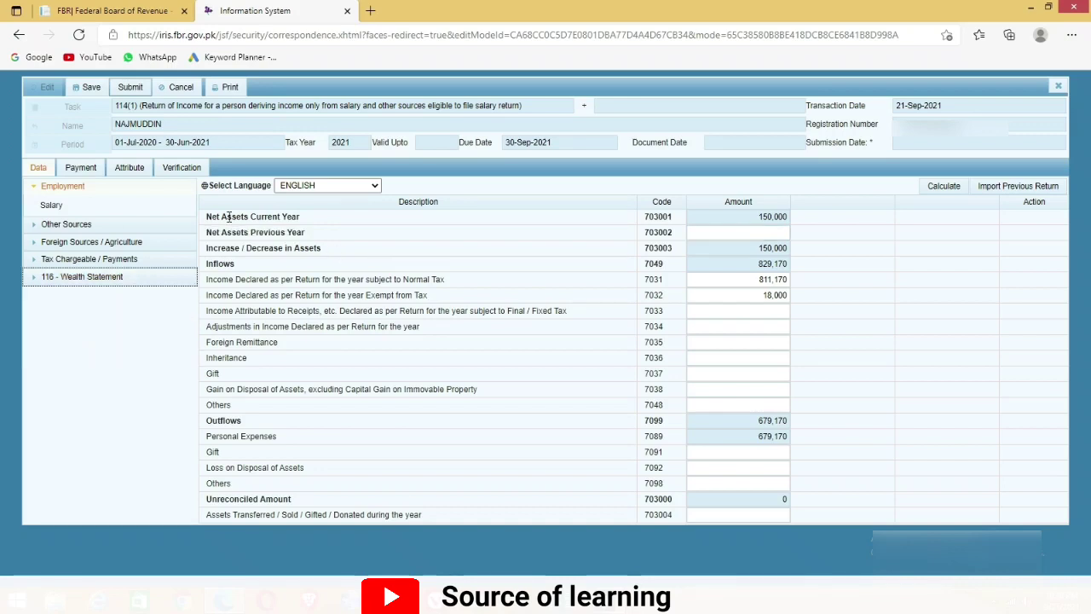
{"action": "left_click", "coordinate": [84, 88]}
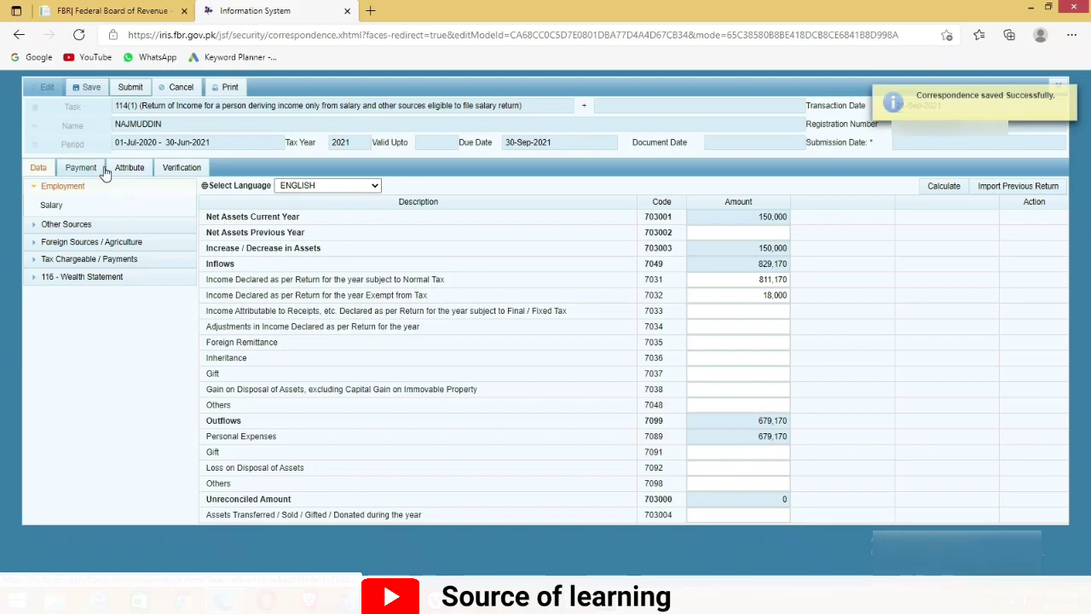
{"action": "left_click", "coordinate": [184, 186]}
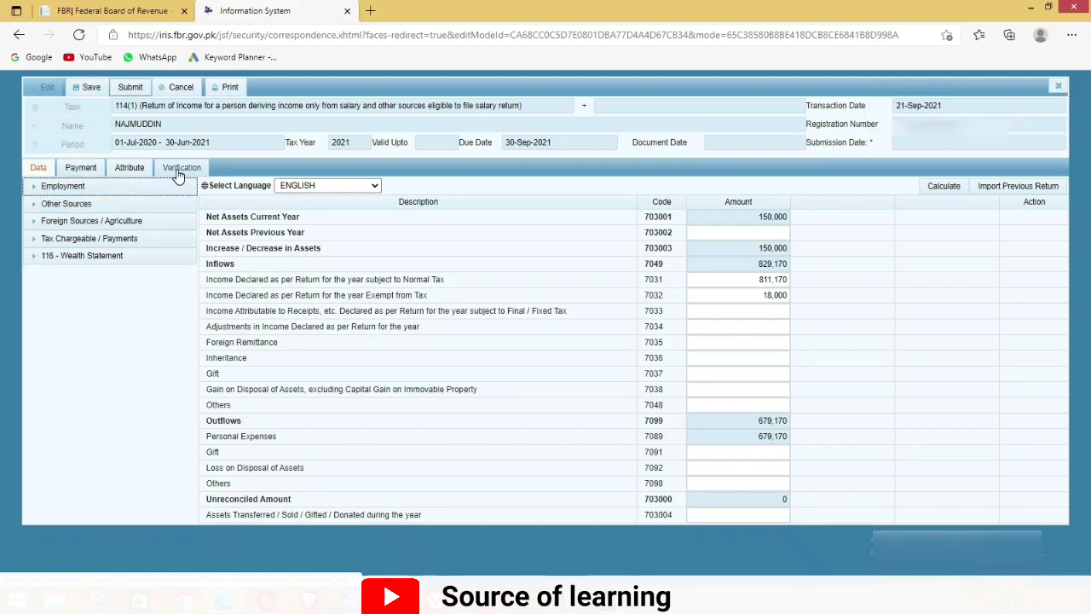
Verify the PIN on the return's declaration and dismiss the browser's password prompt
{"action": "left_click", "coordinate": [181, 168]}
{"action": "left_click", "coordinate": [73, 238]}
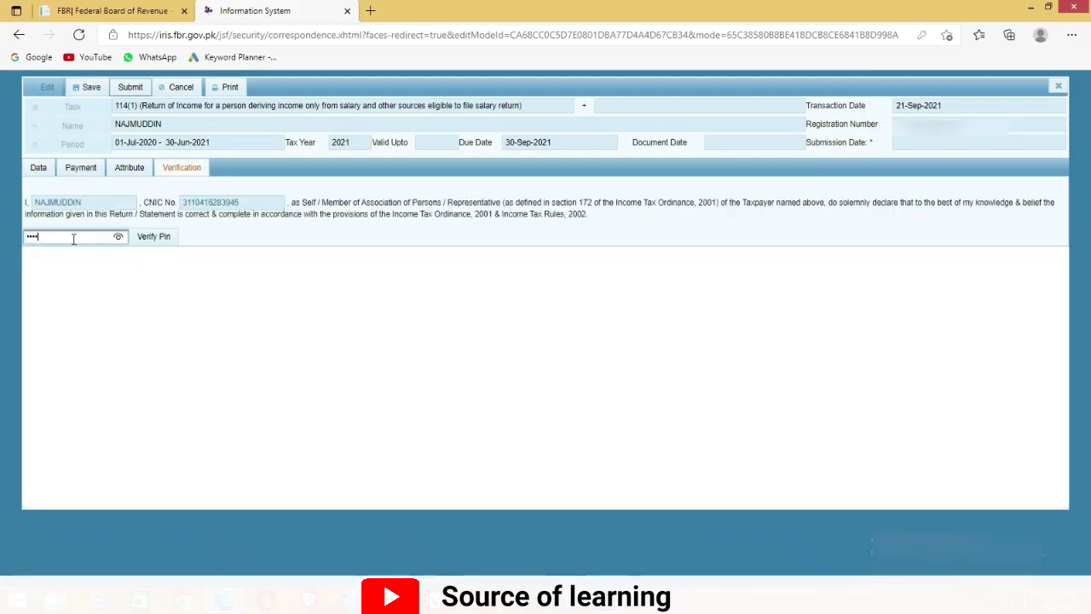
{"action": "left_click", "coordinate": [154, 243]}
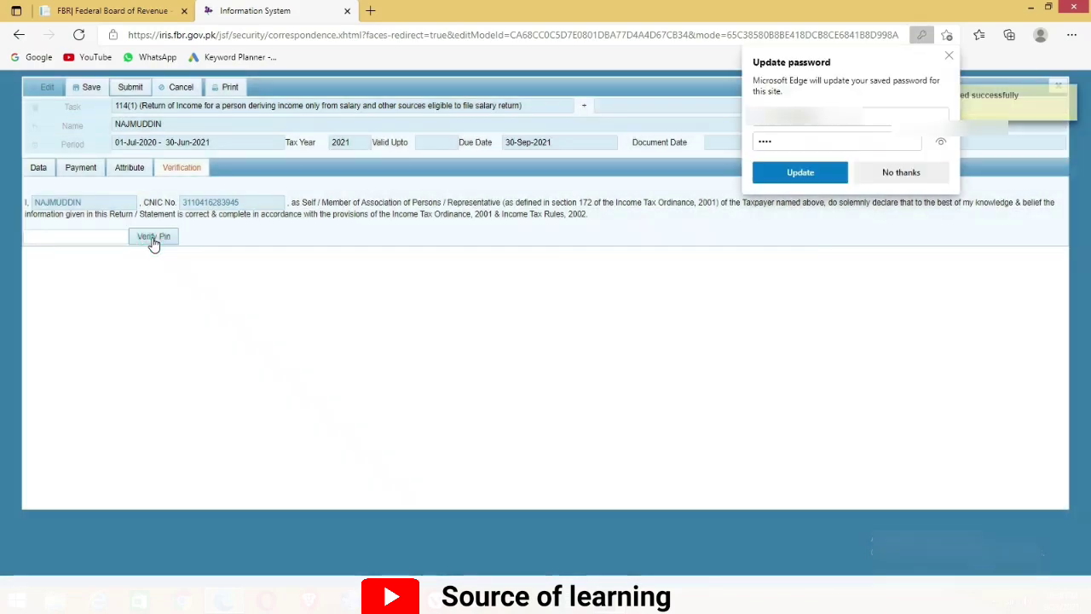
{"action": "left_click", "coordinate": [948, 57]}
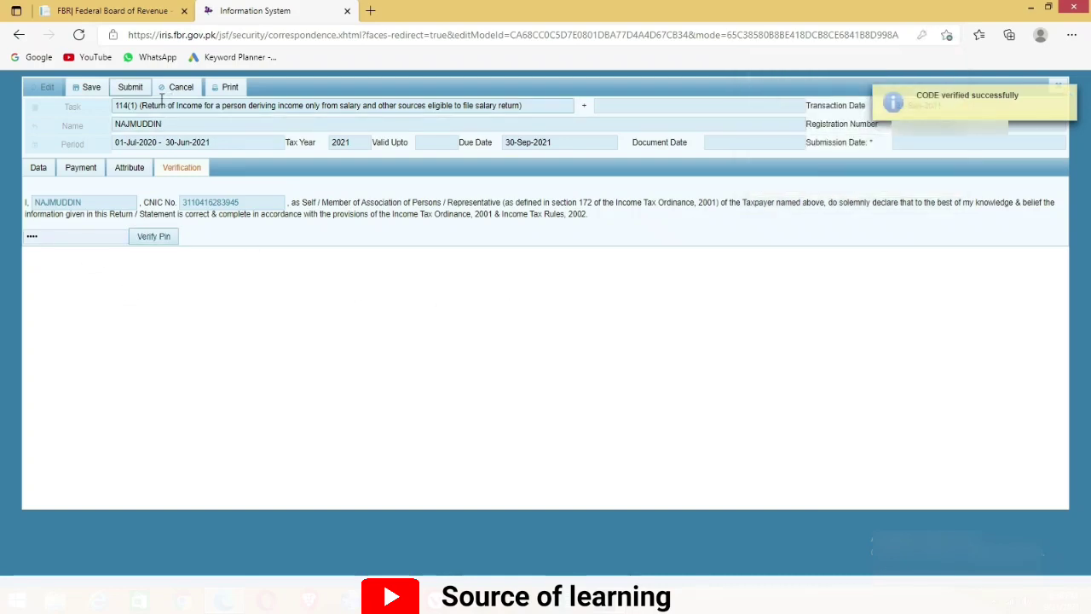
Download and review the acknowledgement slip PDF showing 811,170 income, then close it
{"action": "left_click", "coordinate": [227, 88]}
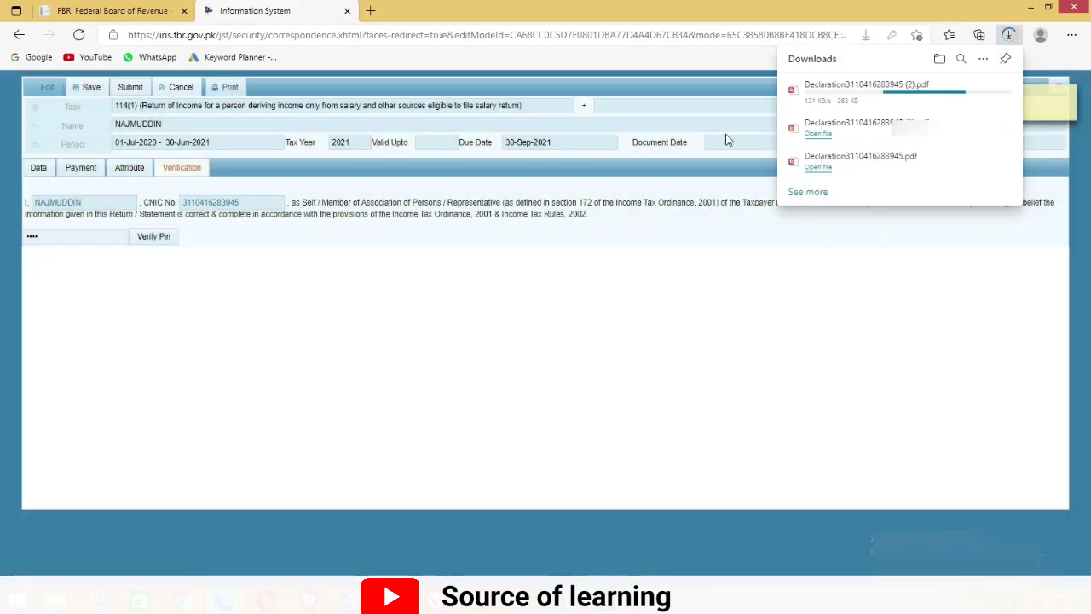
{"action": "left_click", "coordinate": [818, 95]}
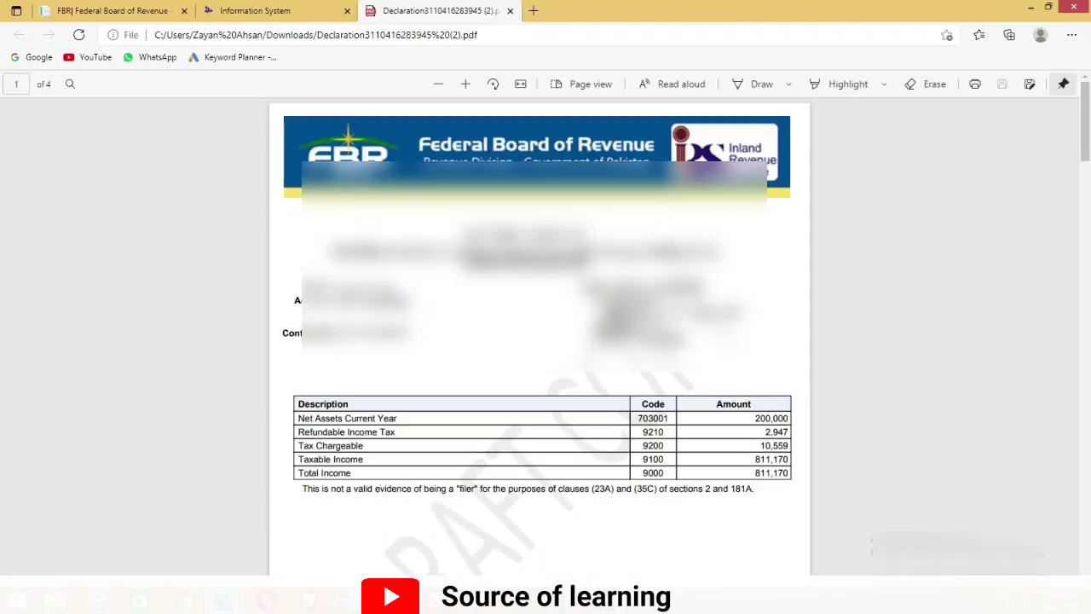
{"action": "scroll", "coordinate": [538, 341], "scroll_direction": "down", "scroll_amount": 1}
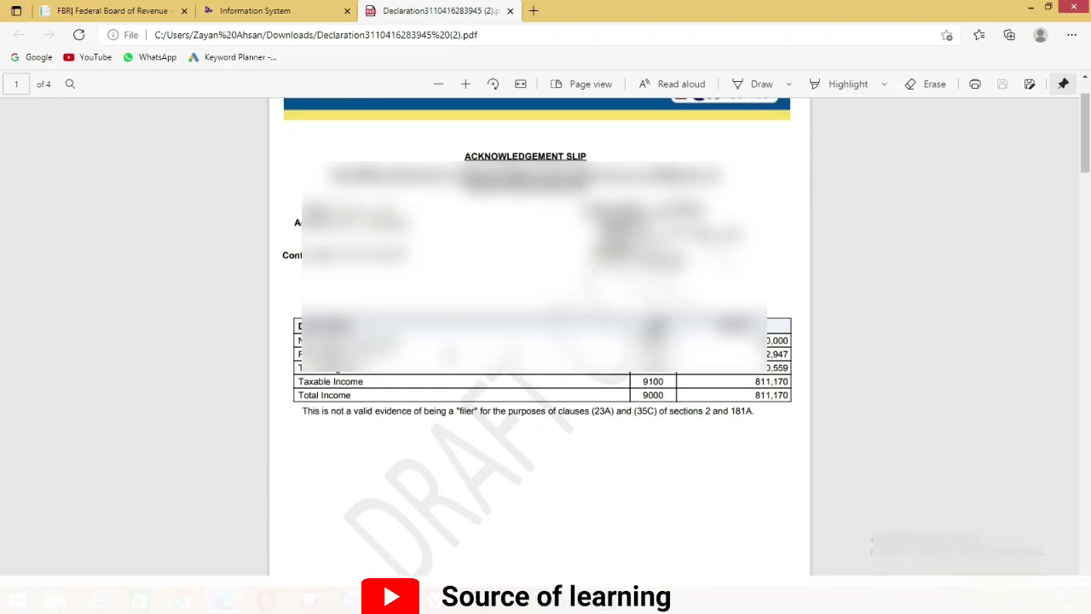
{"action": "key", "text": "ctrl+w"}
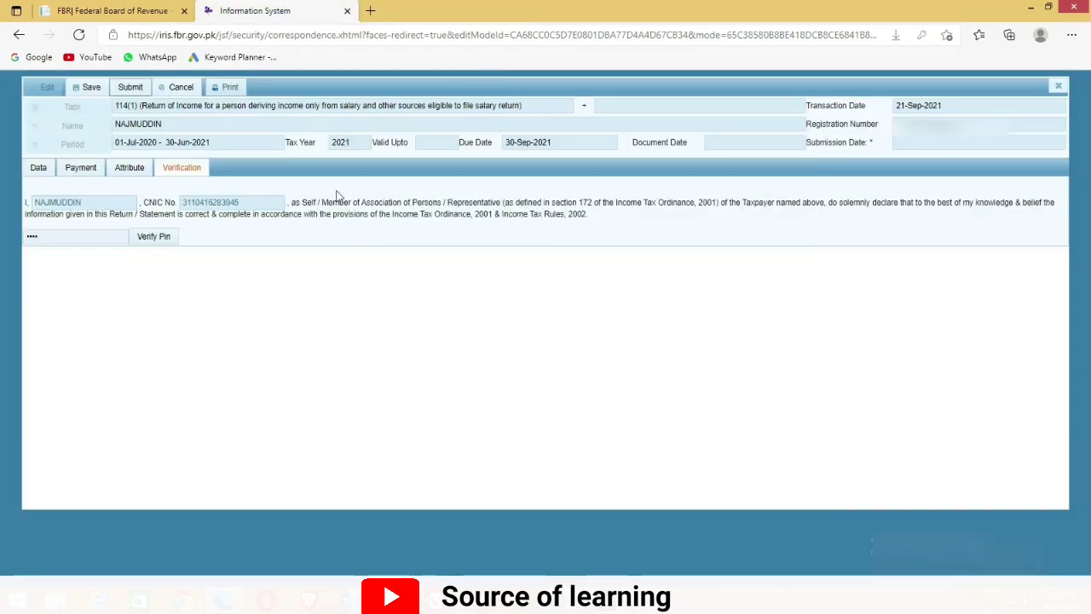
Submit the 2021 salaried return and confirm the final, non-editable submission
{"action": "left_click", "coordinate": [130, 89]}
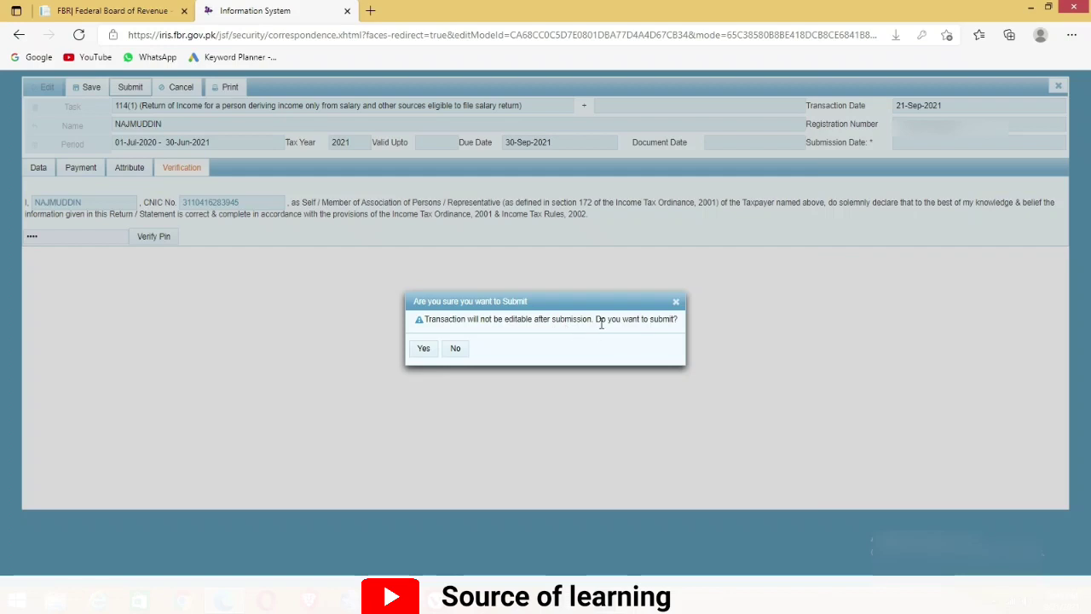
{"action": "left_click", "coordinate": [425, 349]}
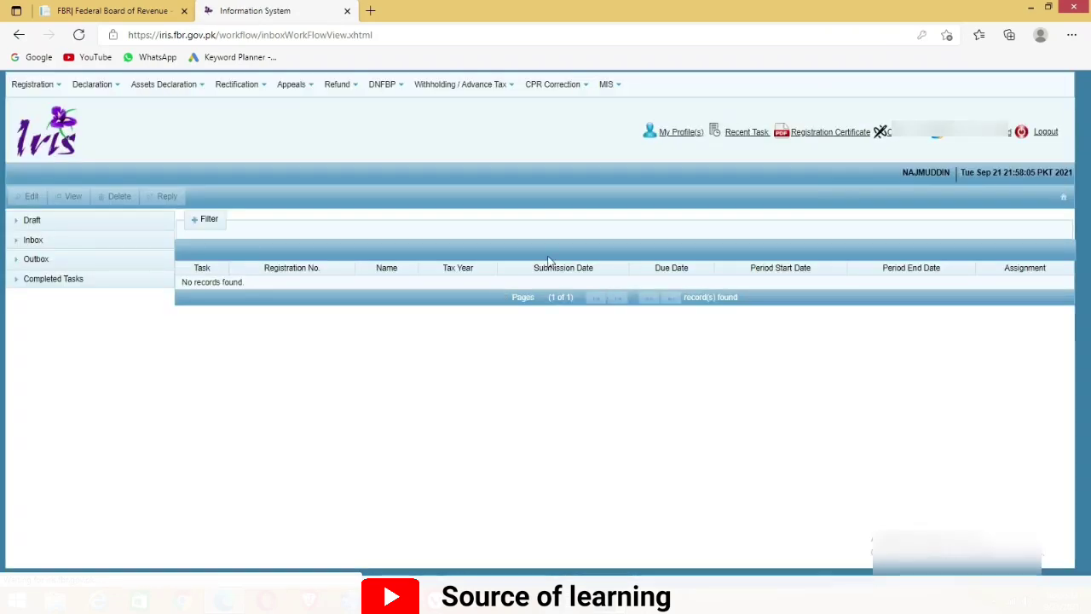
List Completed Tasks declarations and view the 114(1) tax year 2021 return dated 21-Sep-2021
{"action": "left_click", "coordinate": [46, 285]}
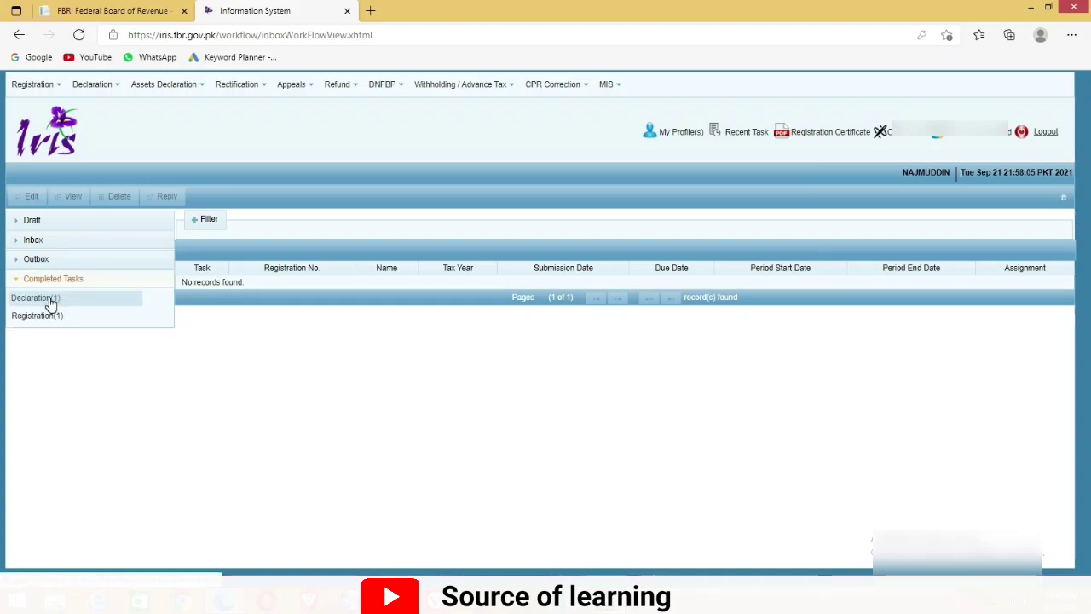
{"action": "left_click", "coordinate": [51, 299]}
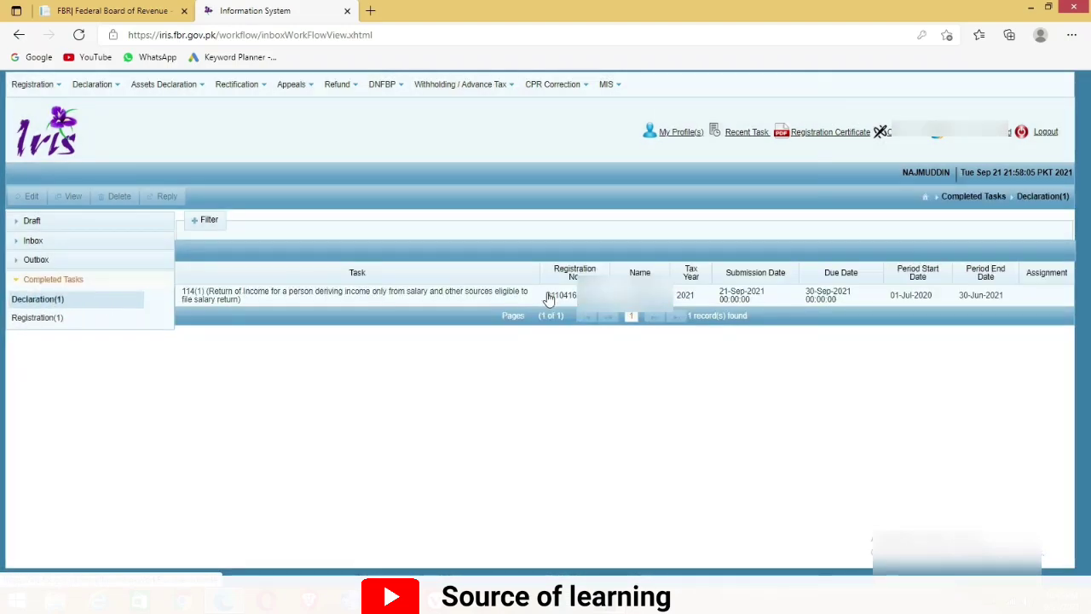
{"action": "left_click", "coordinate": [574, 296]}
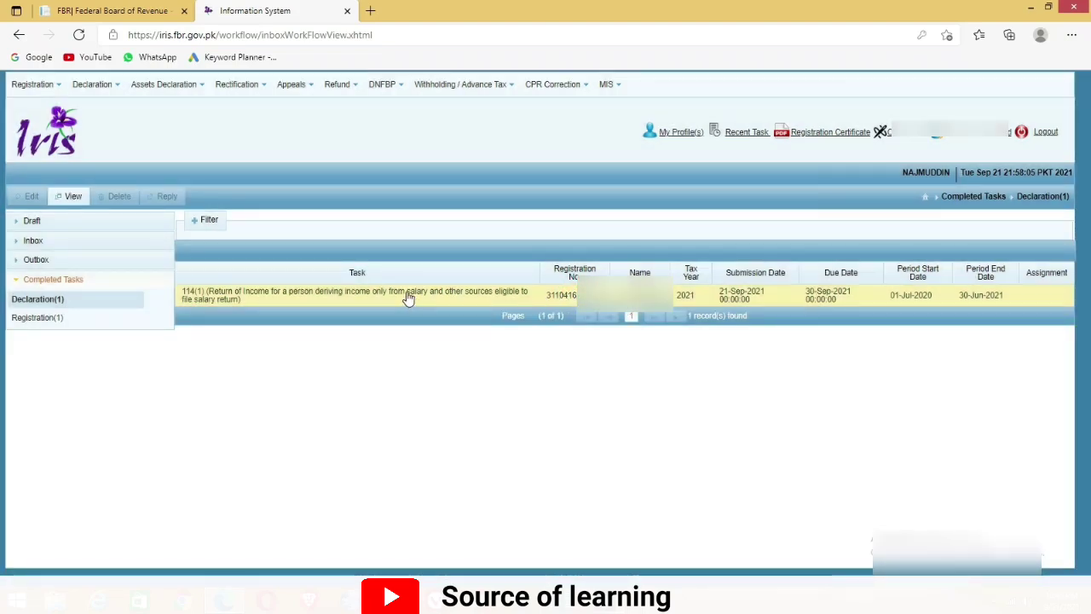
{"action": "left_click", "coordinate": [73, 196]}
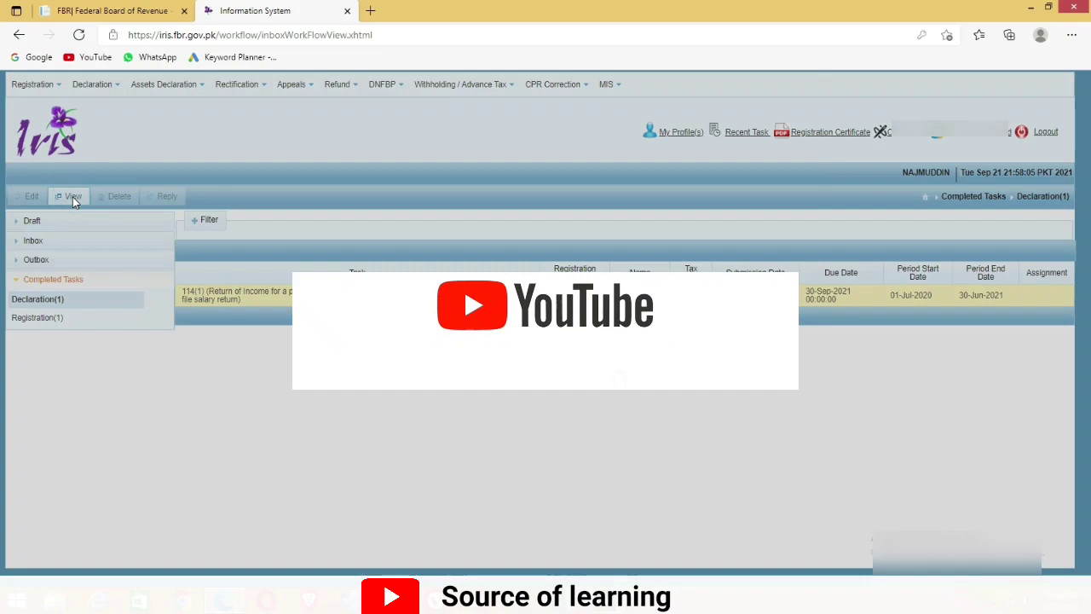